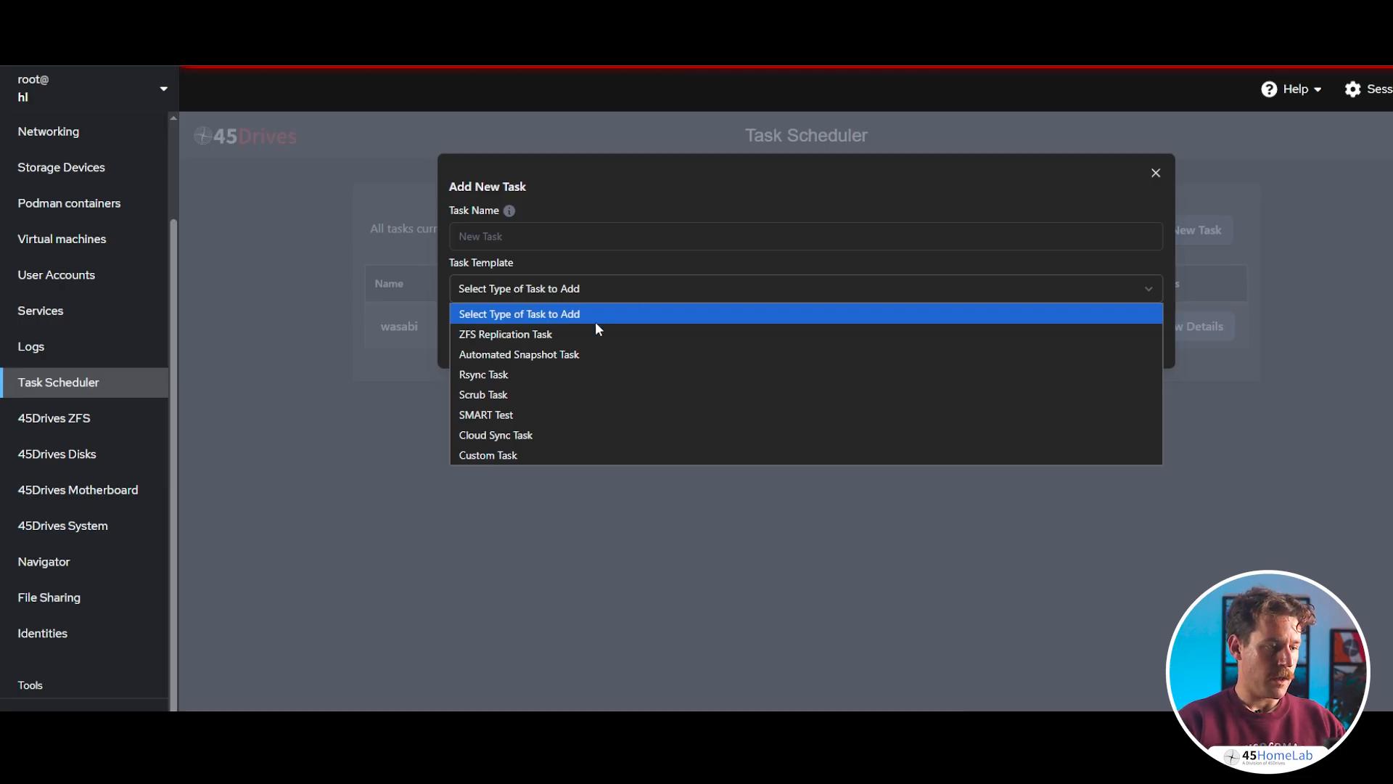
Choose the ZFS Replication Task template and set its source to pool Tank and dataset Tank/Data
click(564, 333)
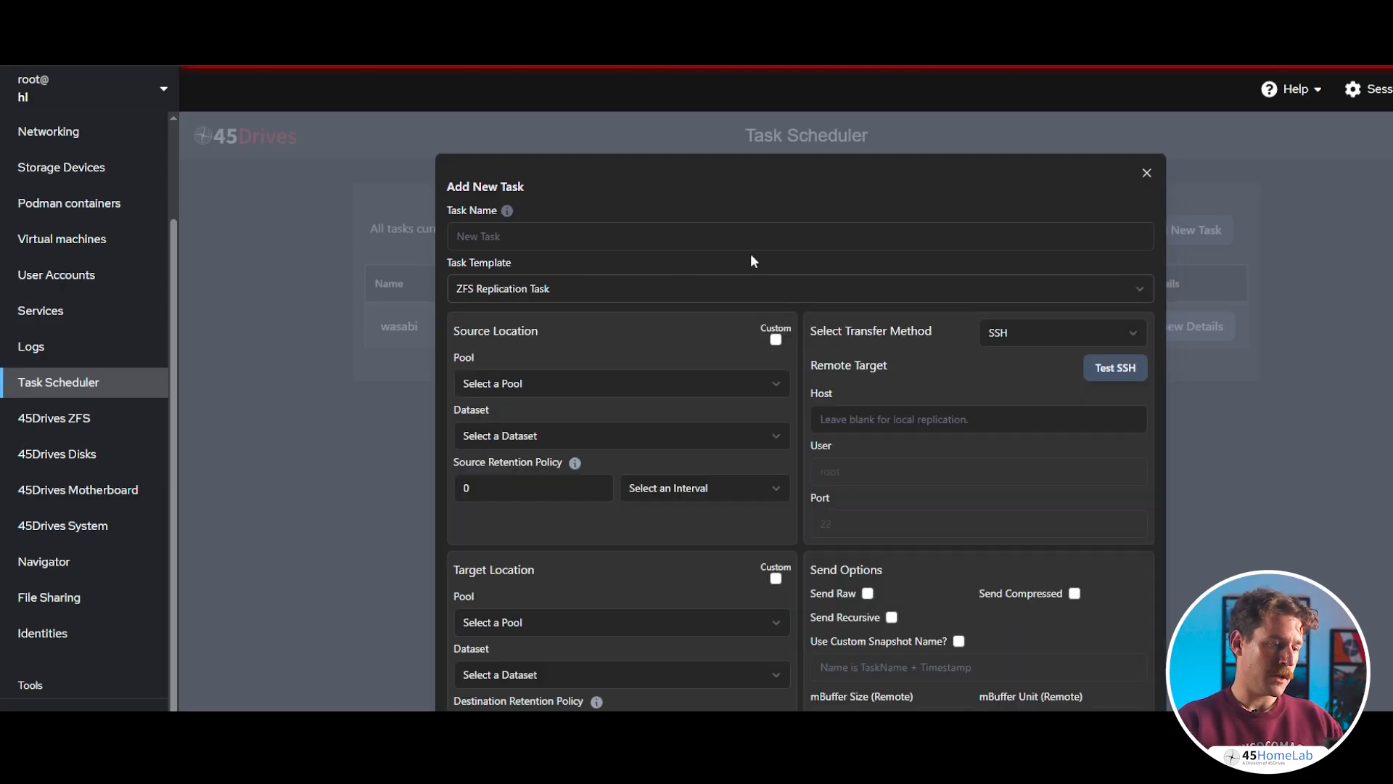
click(550, 382)
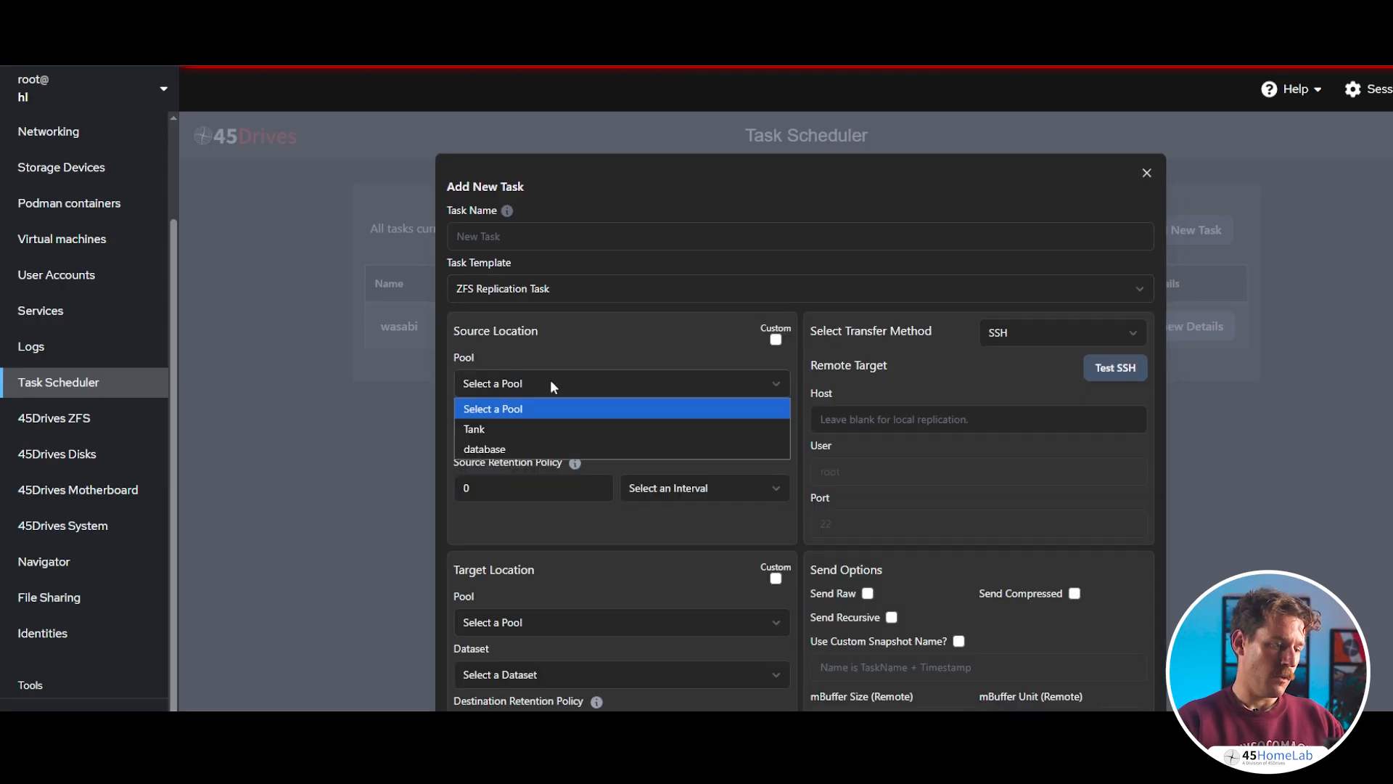
click(520, 428)
click(518, 430)
click(522, 507)
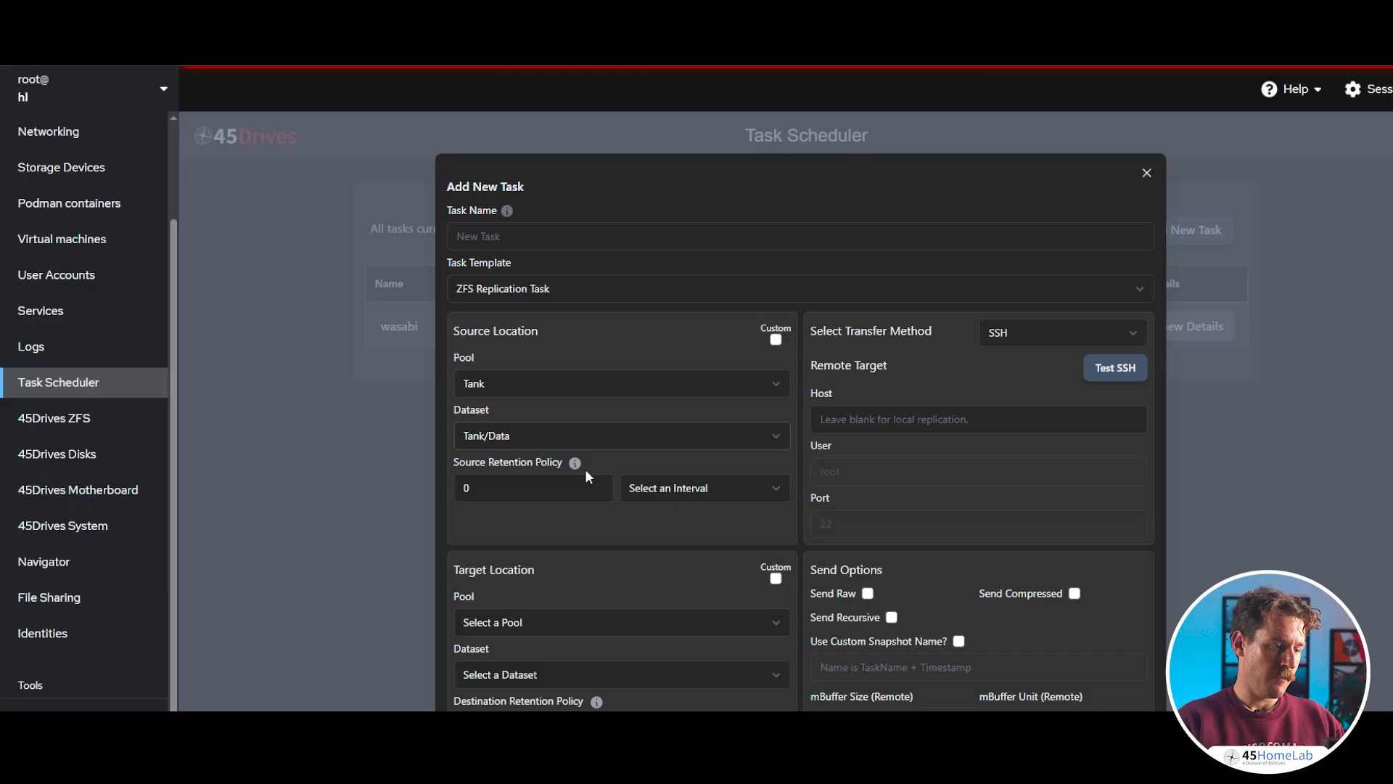
mouse_move(574, 462)
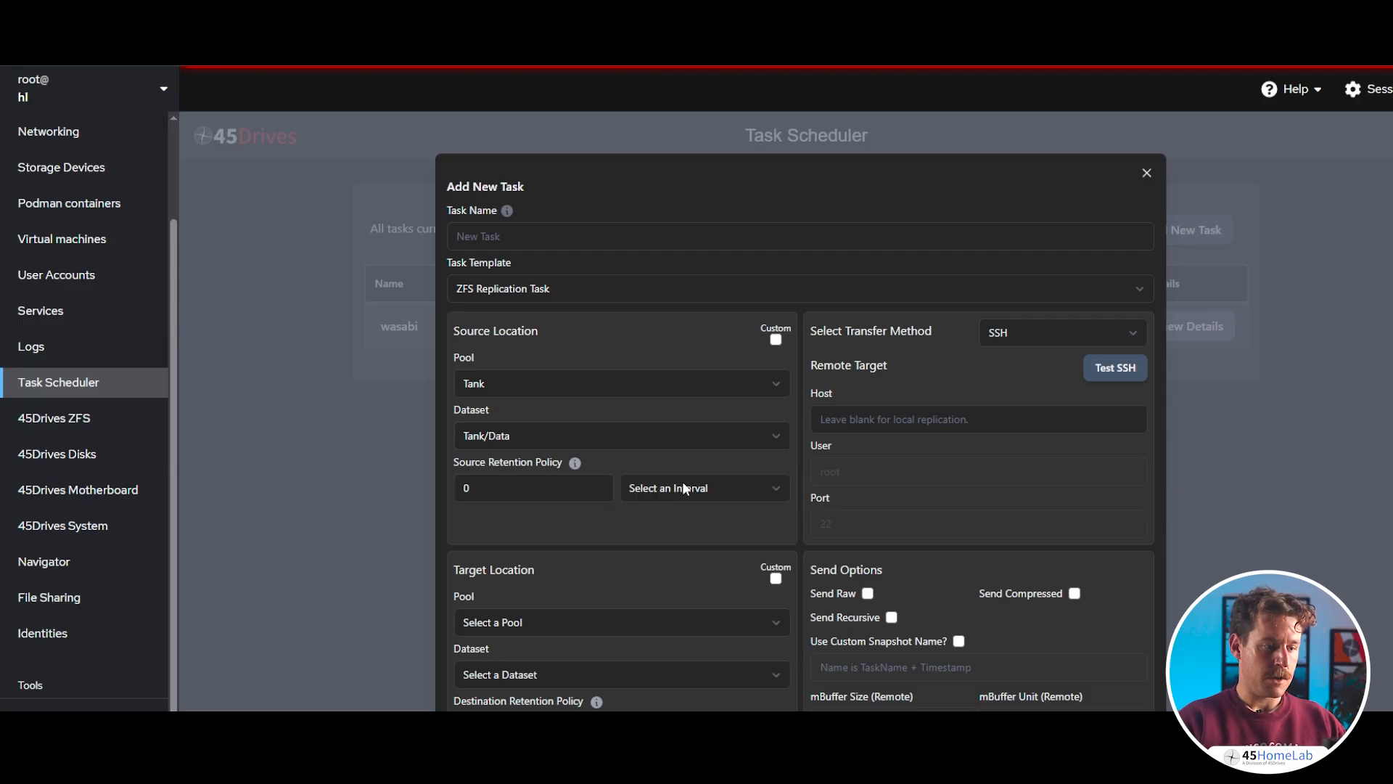
Keep SSH as the transfer method, set the remote host to 192.168.54.88, and test the SSH connection
click(1016, 338)
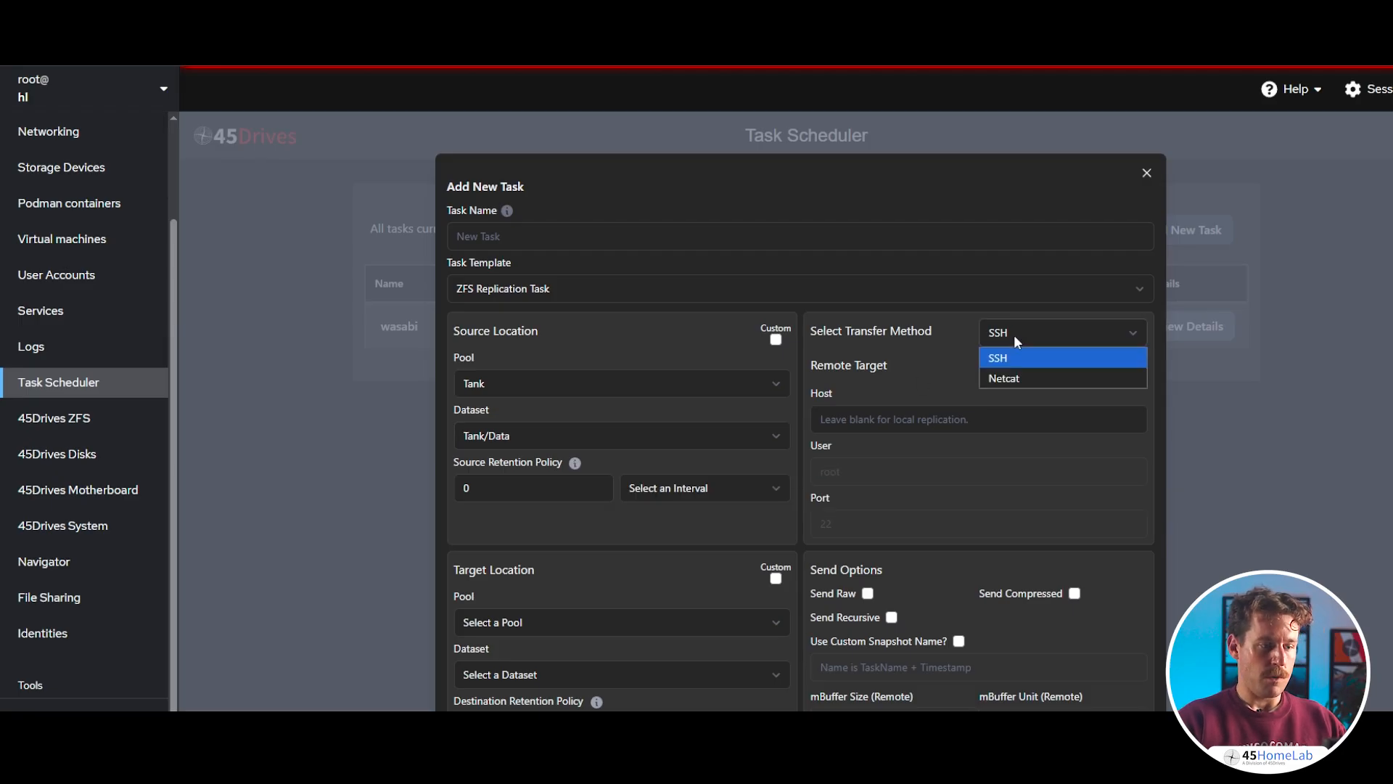
click(1015, 337)
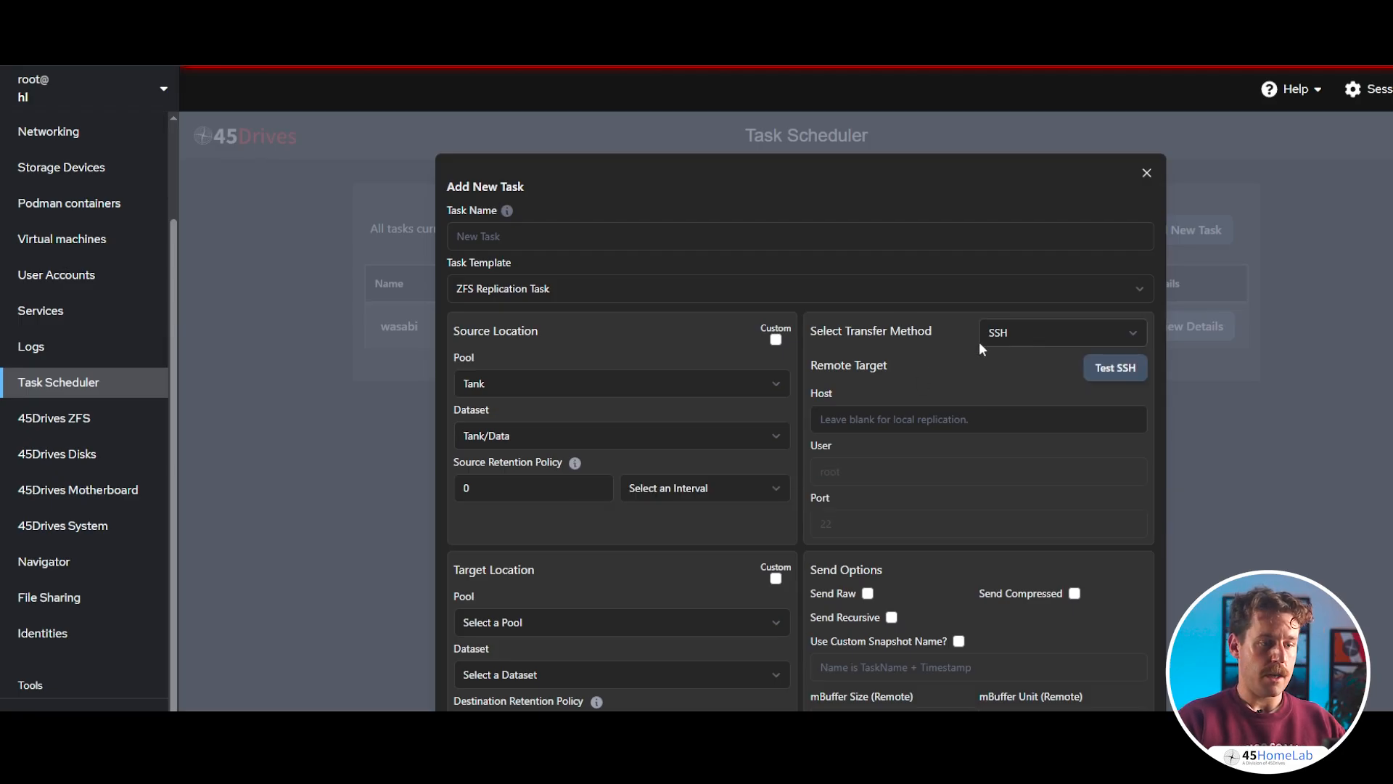
text(192.168)
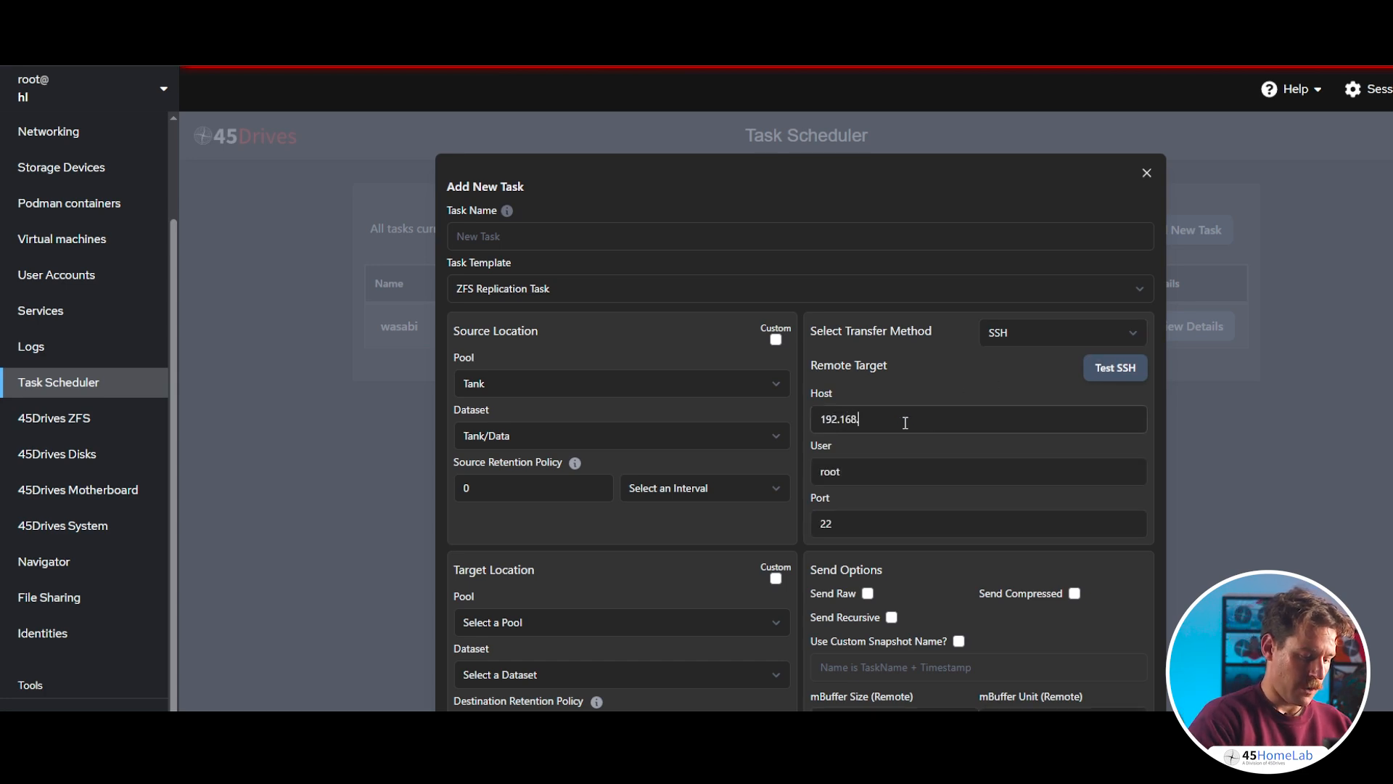
text(.54.88)
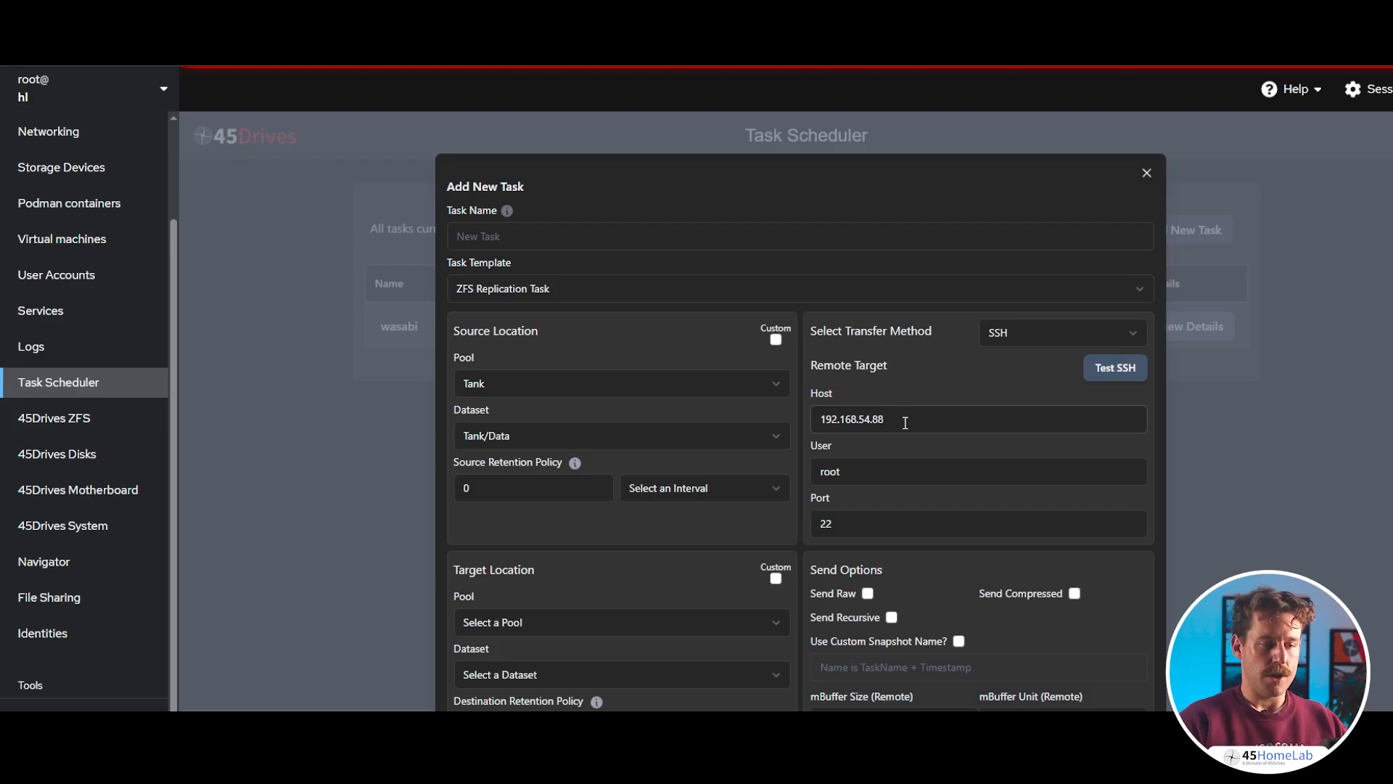
click(1115, 370)
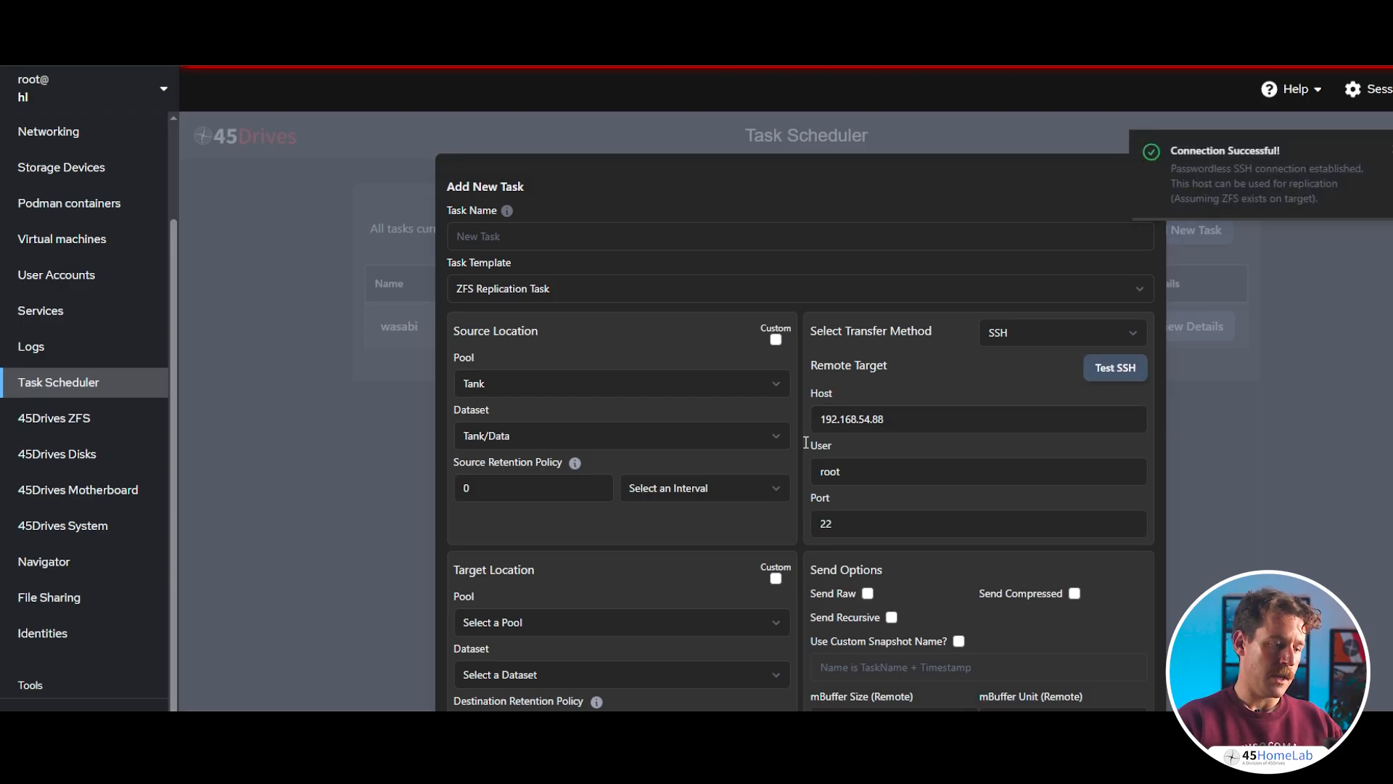
Set the replication target location to pool tank and dataset tank/backups
scroll(711, 524, down, 1)
click(597, 564)
click(545, 608)
click(586, 622)
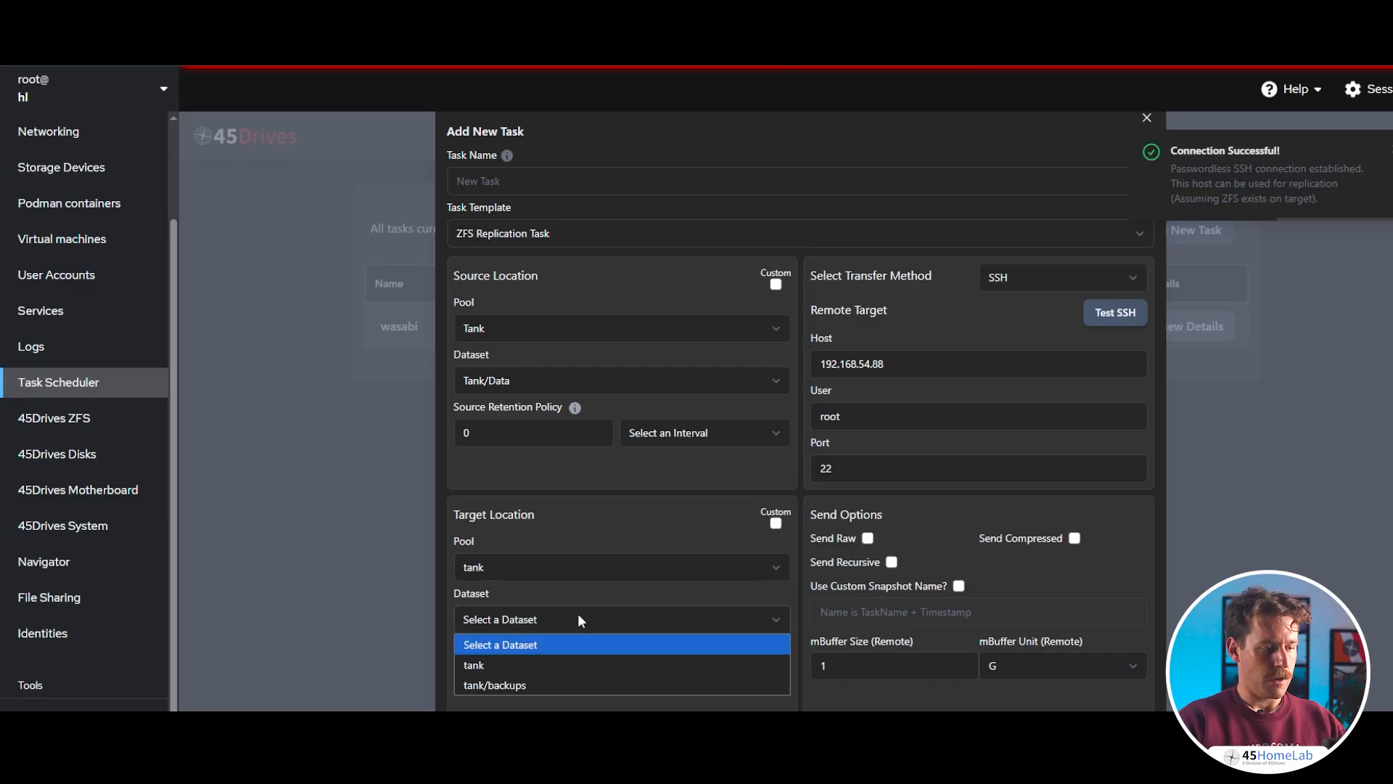
click(521, 681)
click(520, 677)
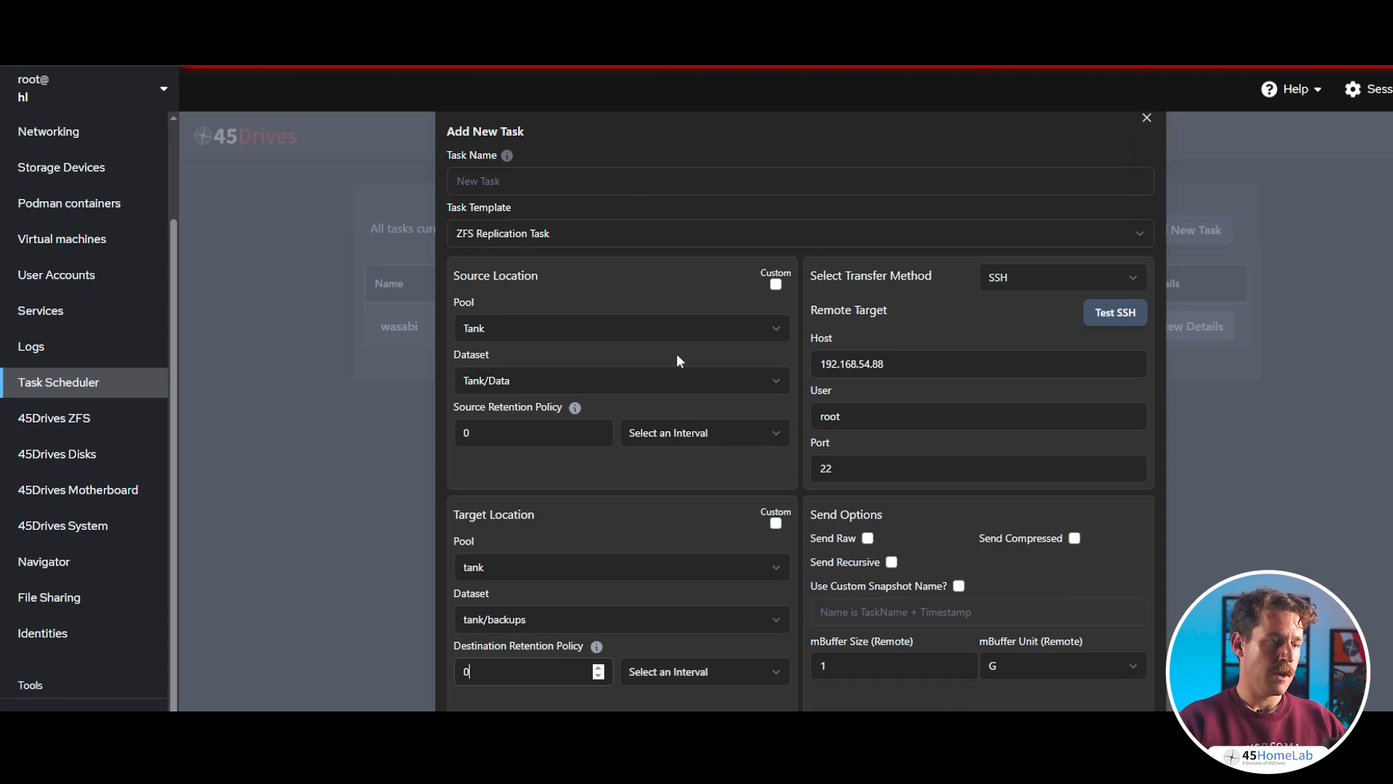
Name the replication task reptask, without a hyphen, and submit it
click(563, 174)
text(rep)
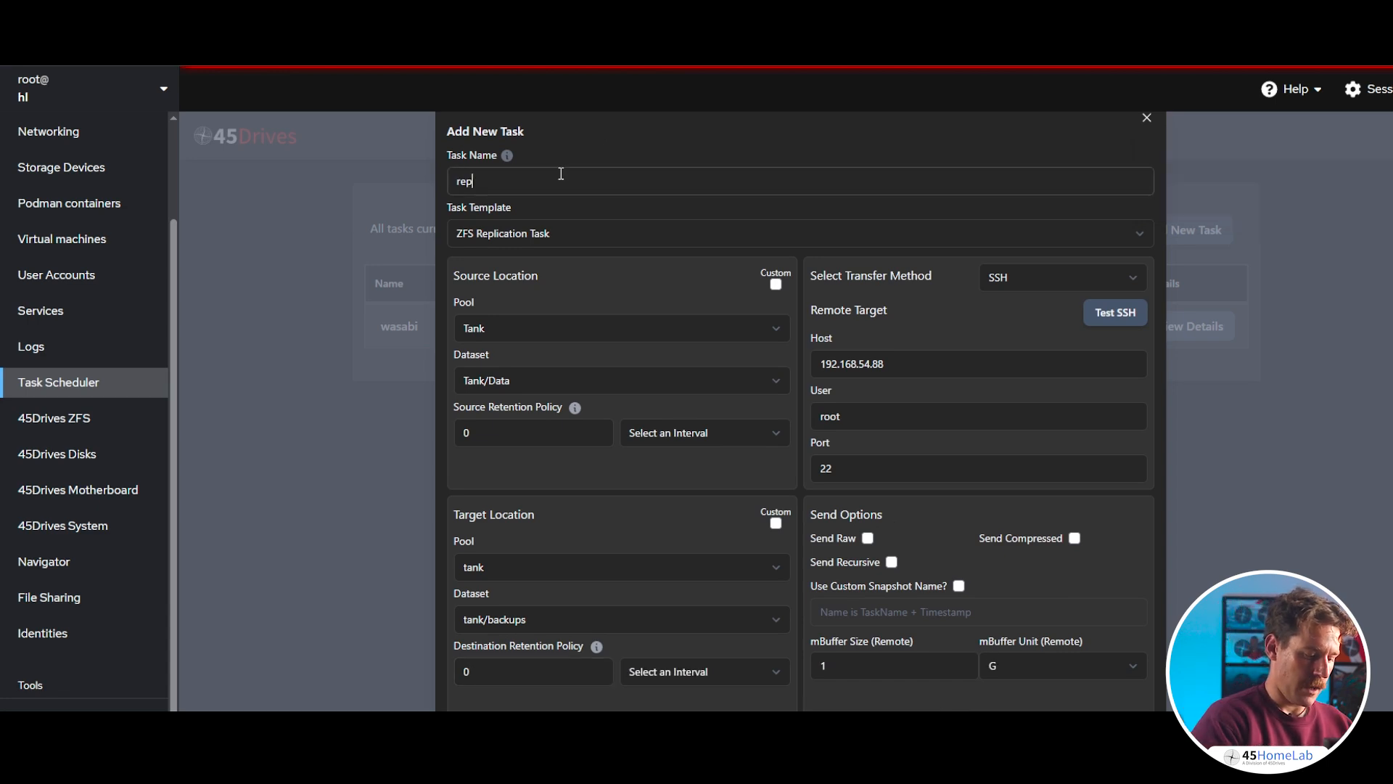
text(-task)
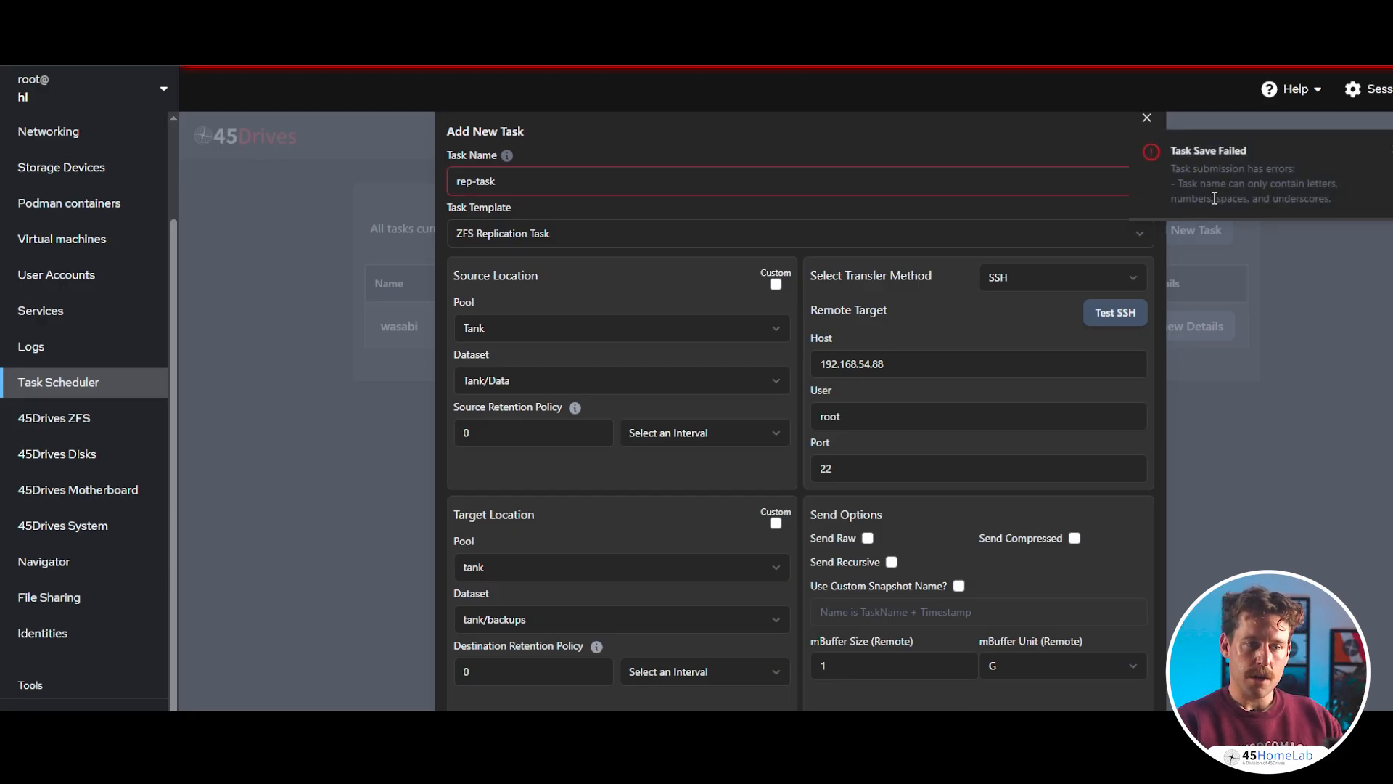
click(478, 182)
key(BackSpace)
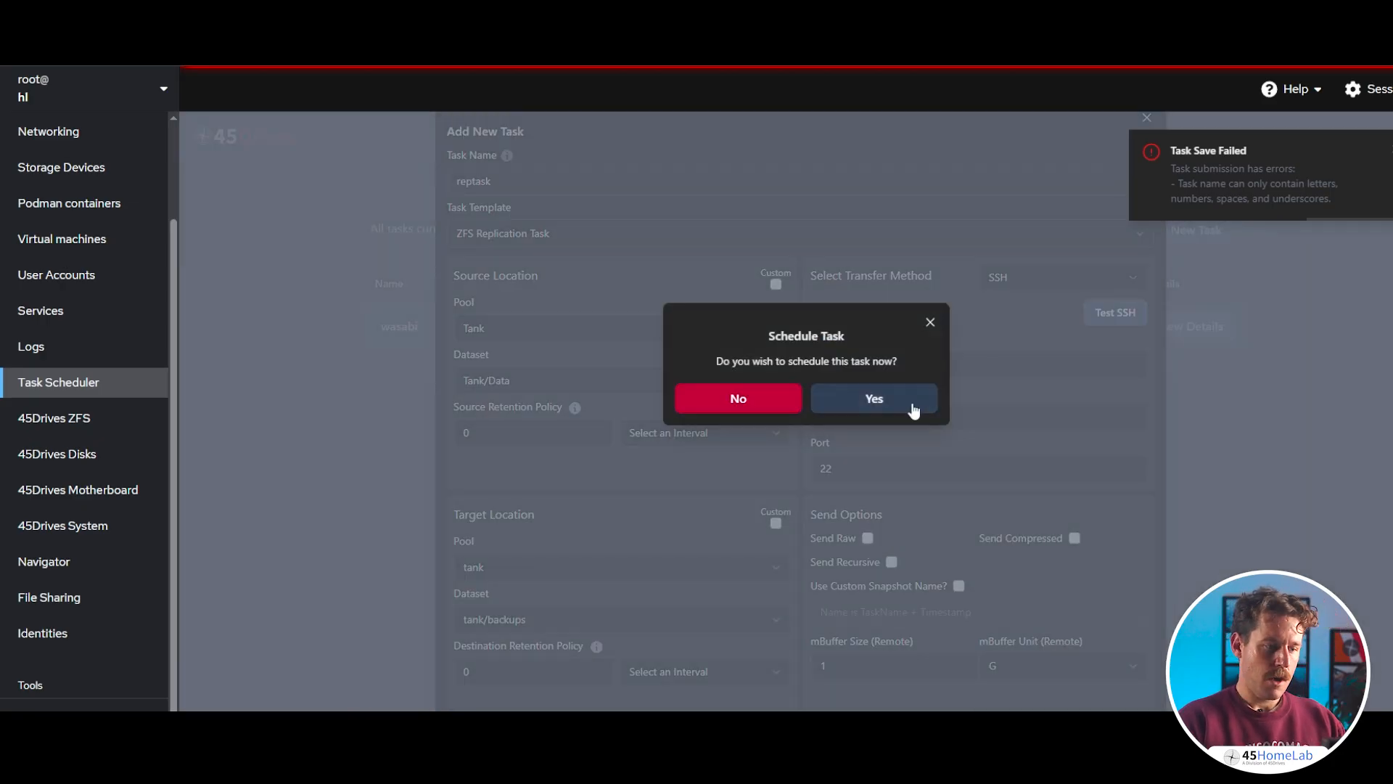
Schedule the replication task with the Hourly interval preset and save the schedule
click(925, 400)
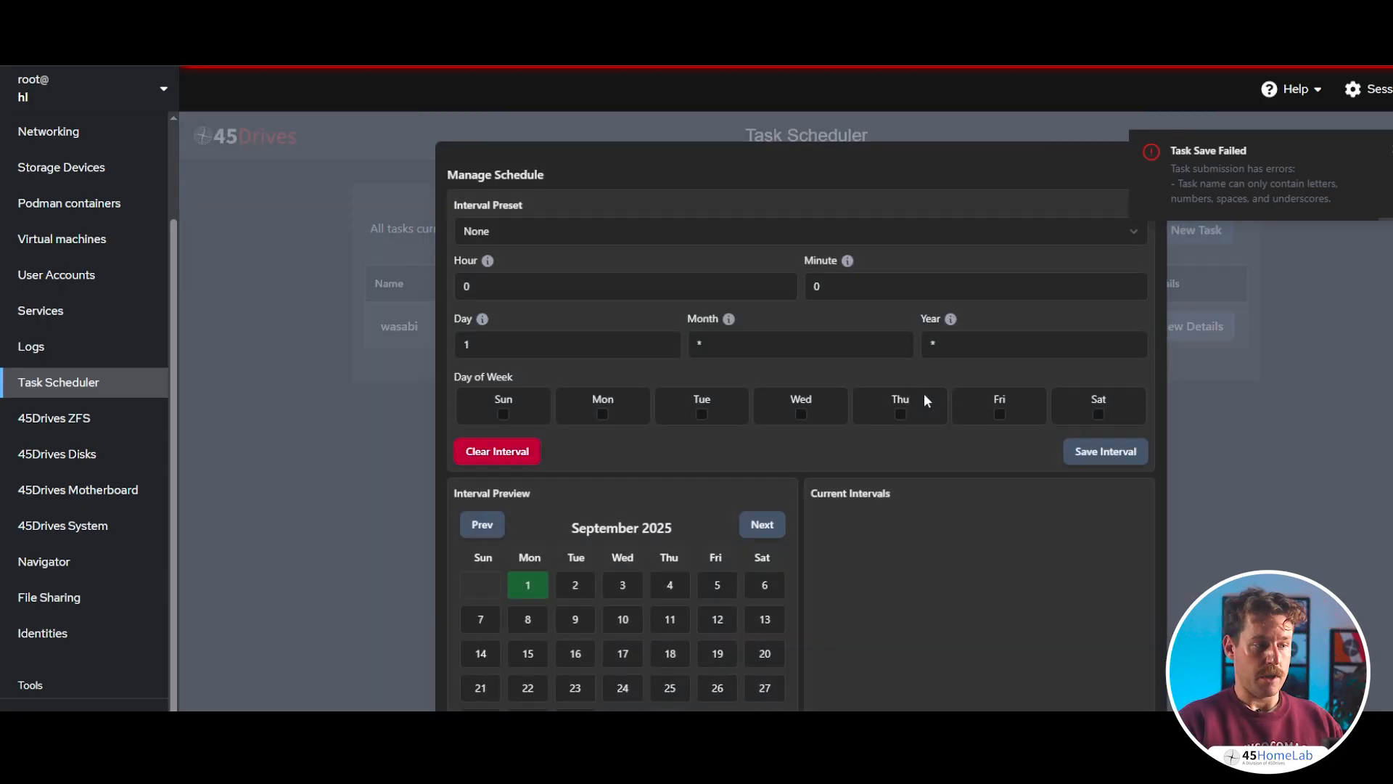
click(551, 229)
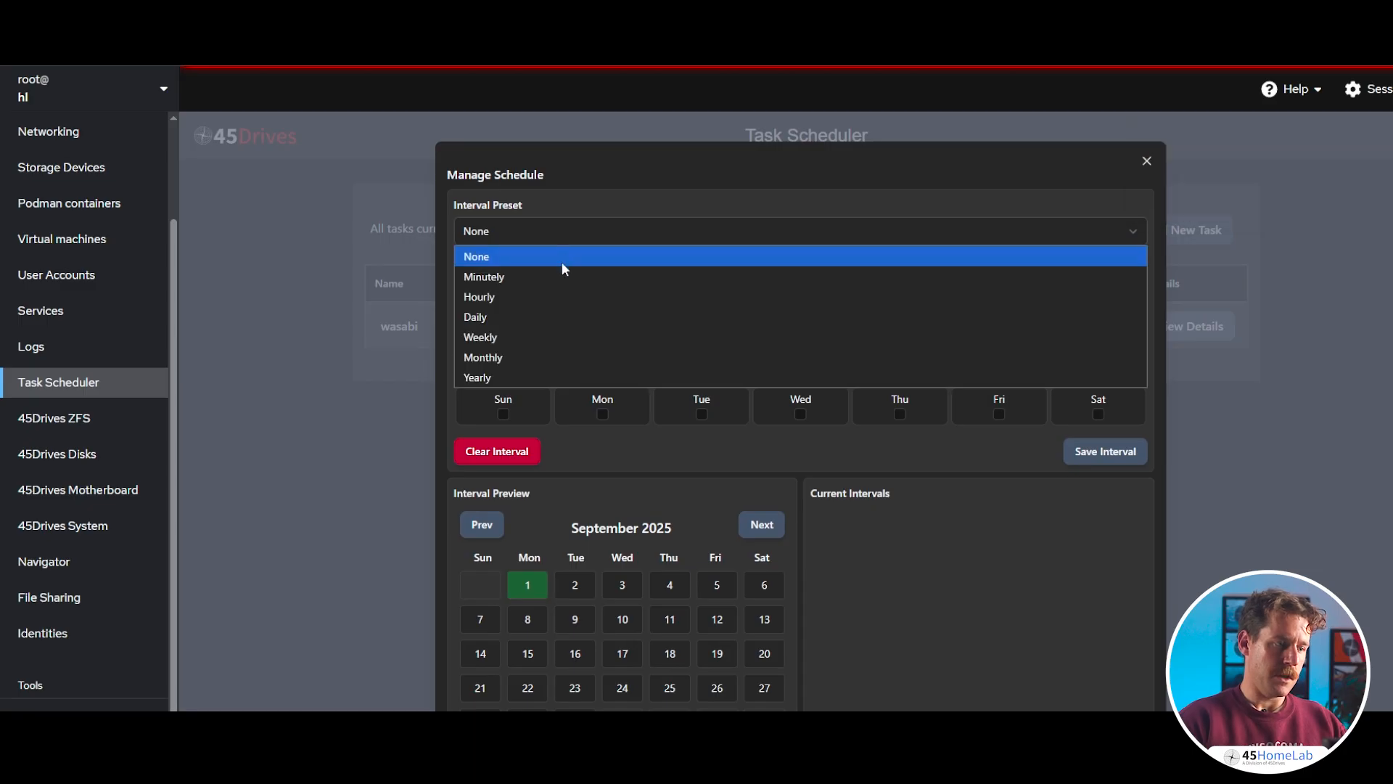
click(516, 297)
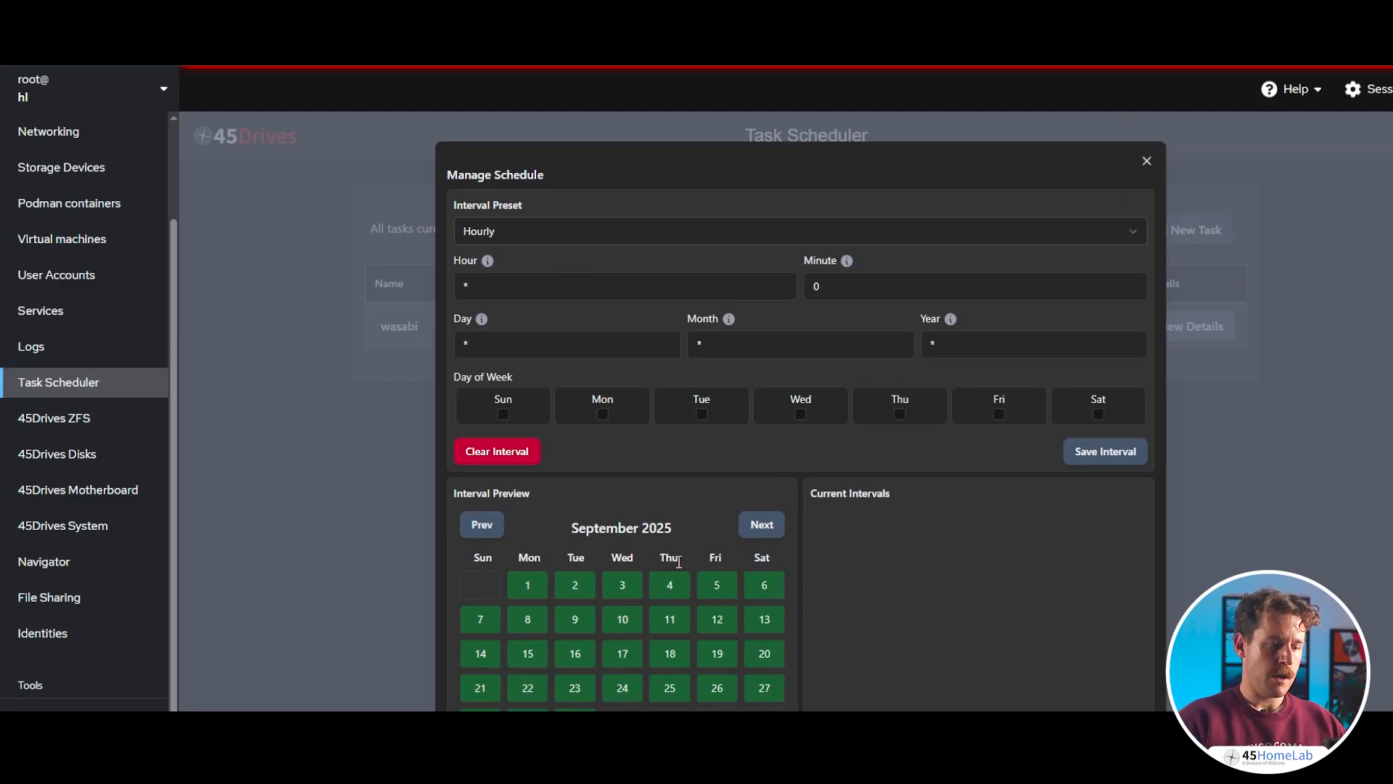
click(1094, 453)
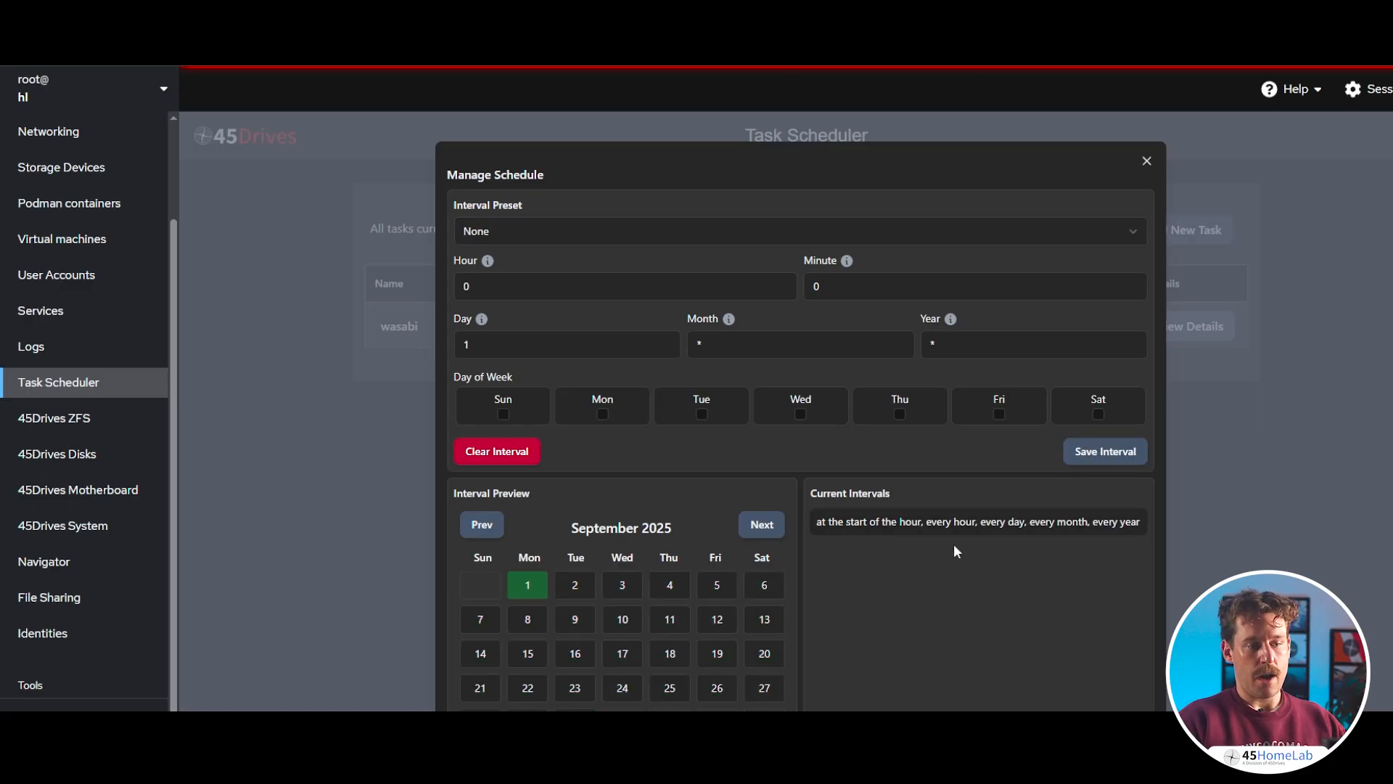
scroll(1058, 532, down, 2)
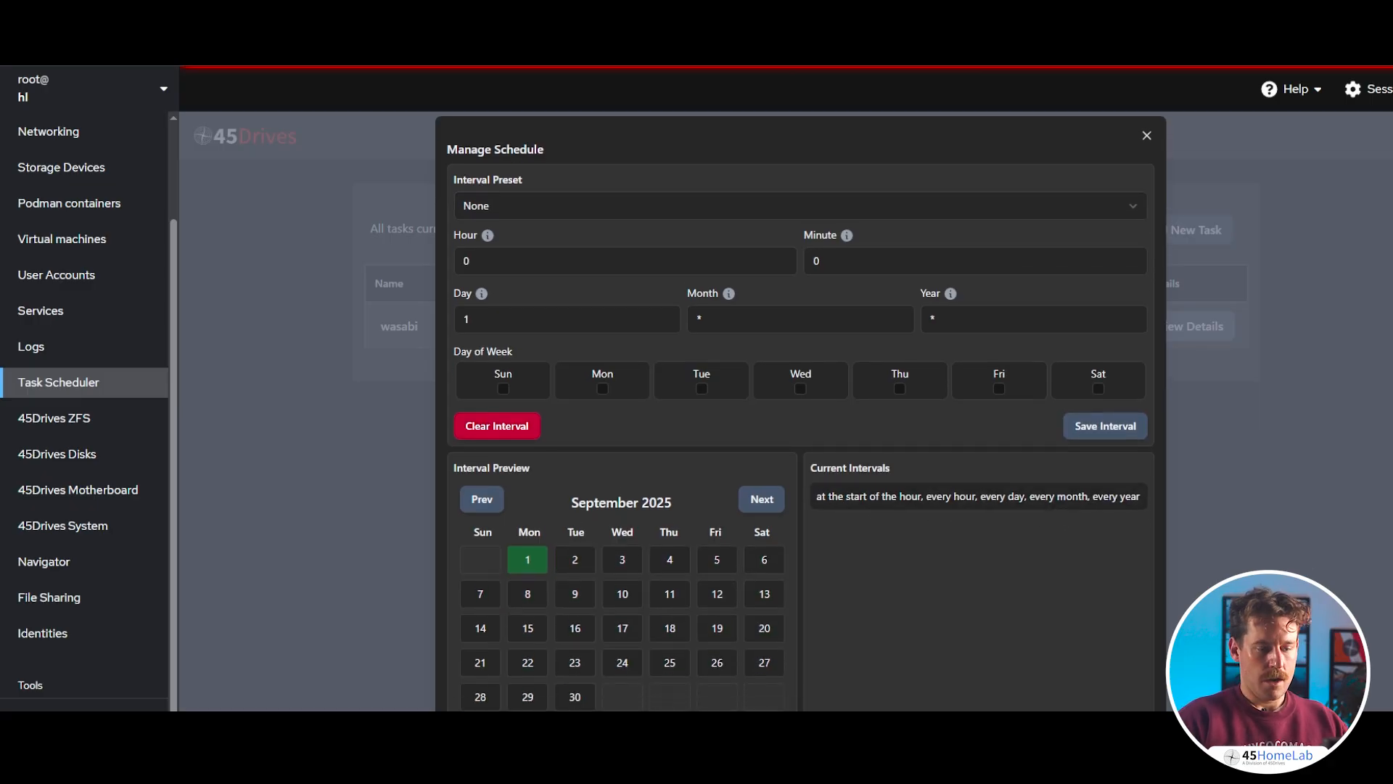
click(1103, 751)
click(905, 405)
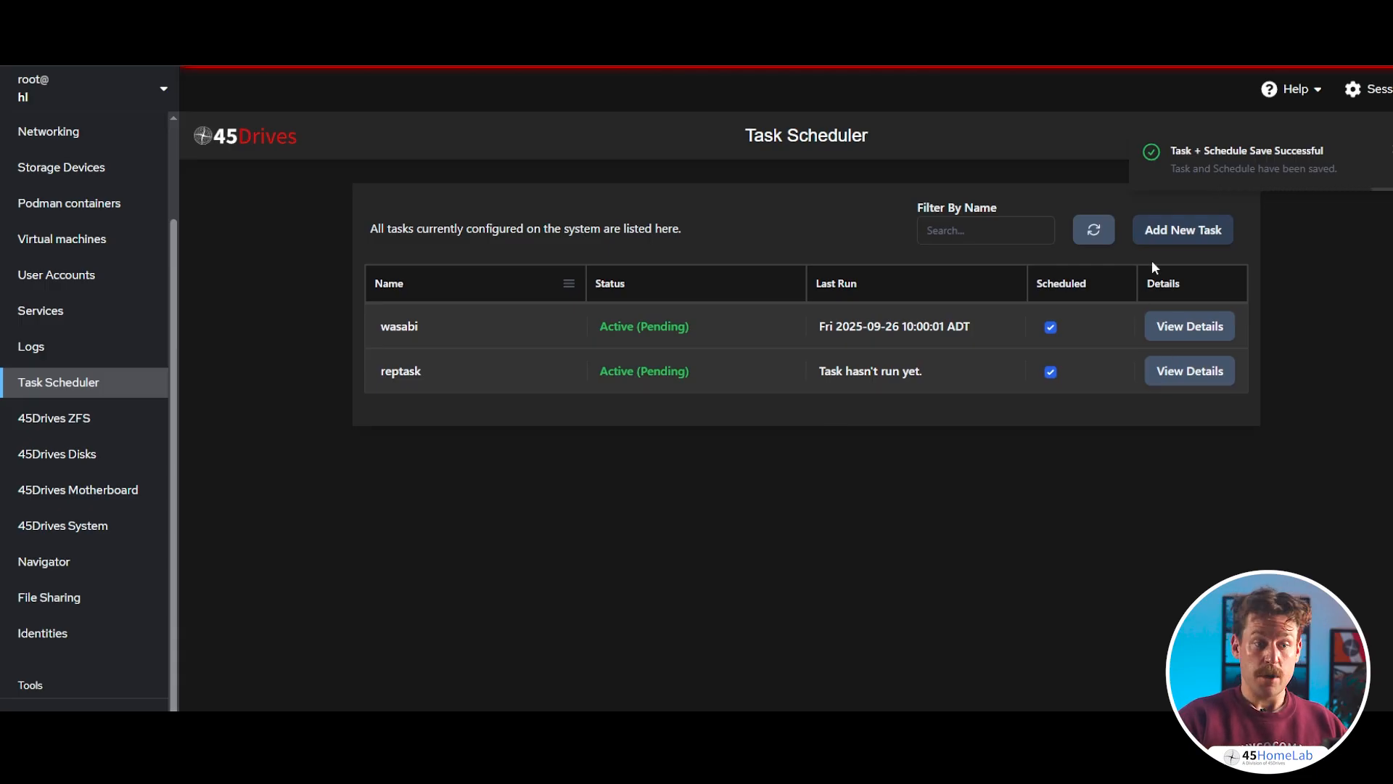
Start a new Automated Snapshot Task for pool Tank and dataset Tank/Data
click(1182, 232)
click(582, 288)
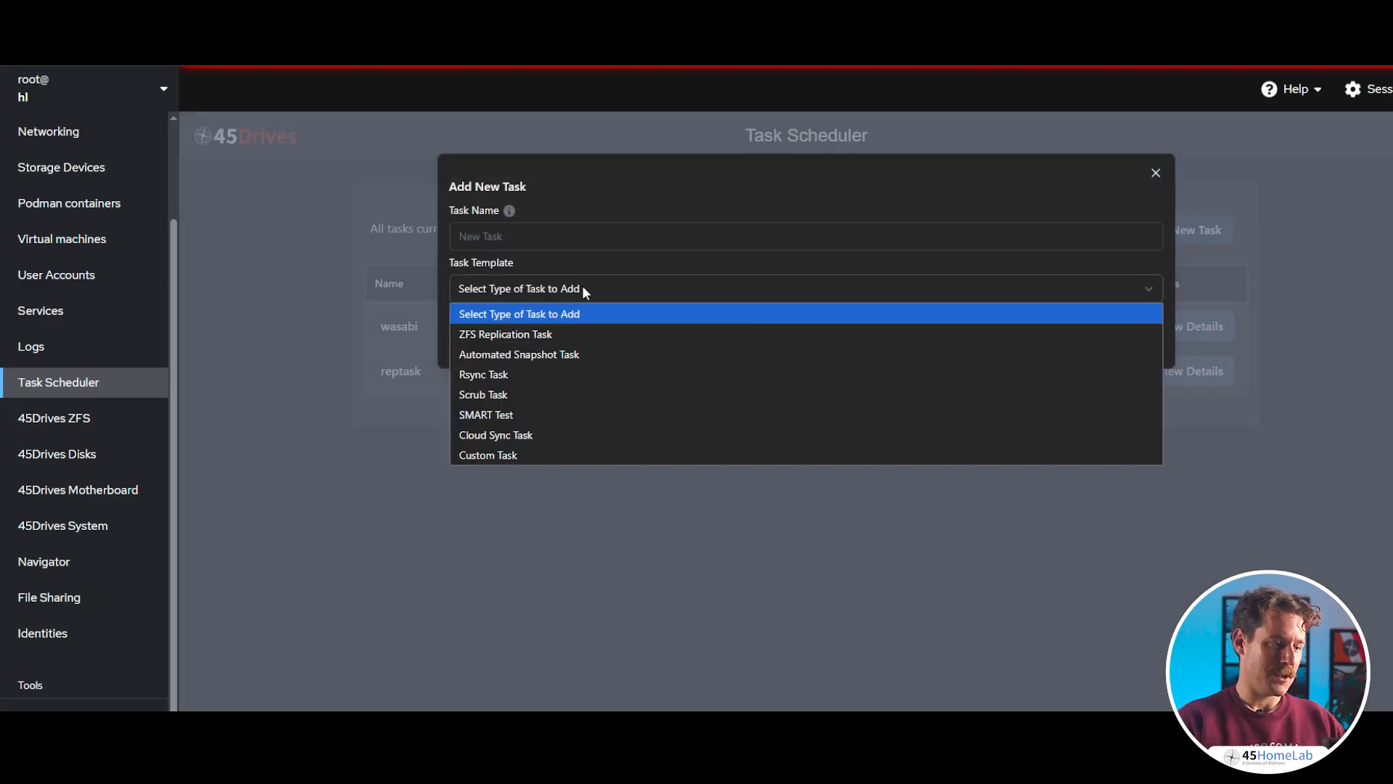
click(538, 354)
click(542, 383)
click(533, 428)
click(530, 437)
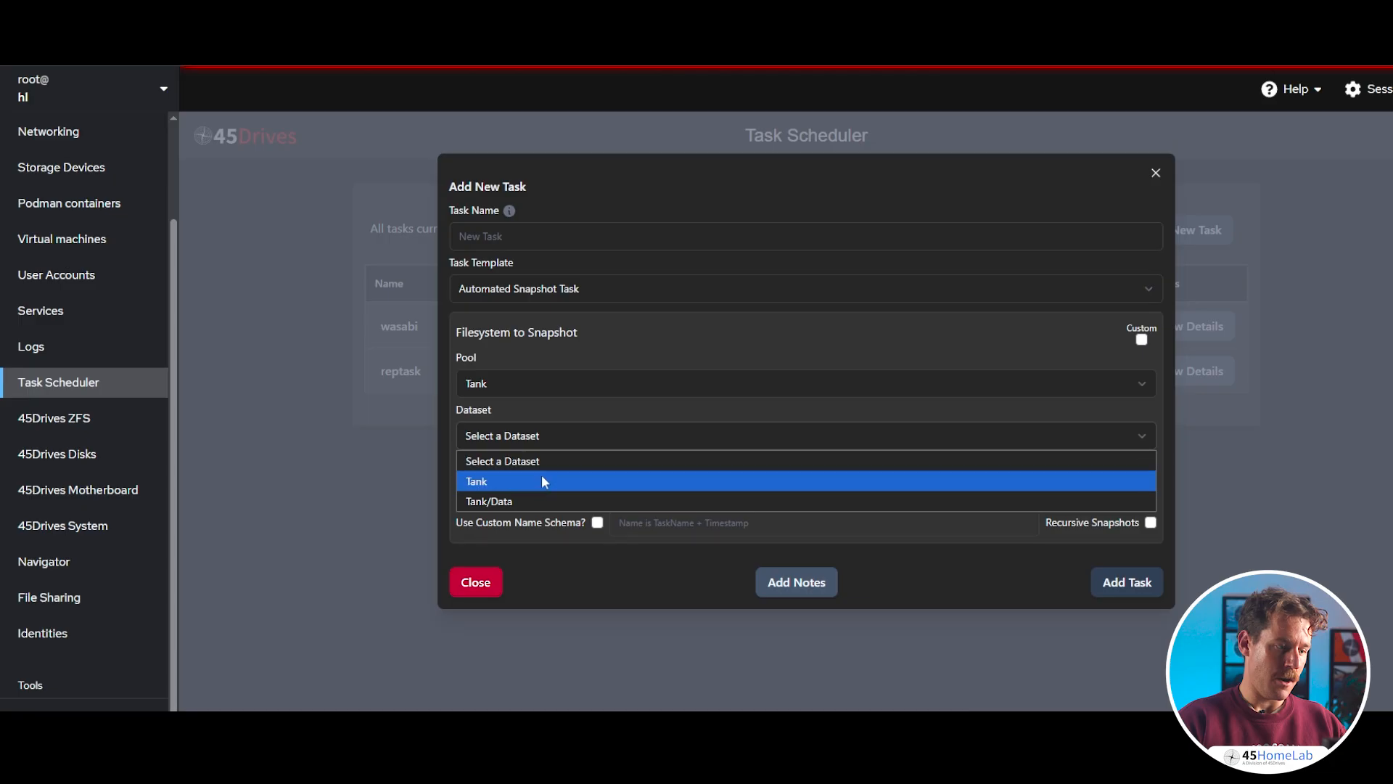
click(525, 500)
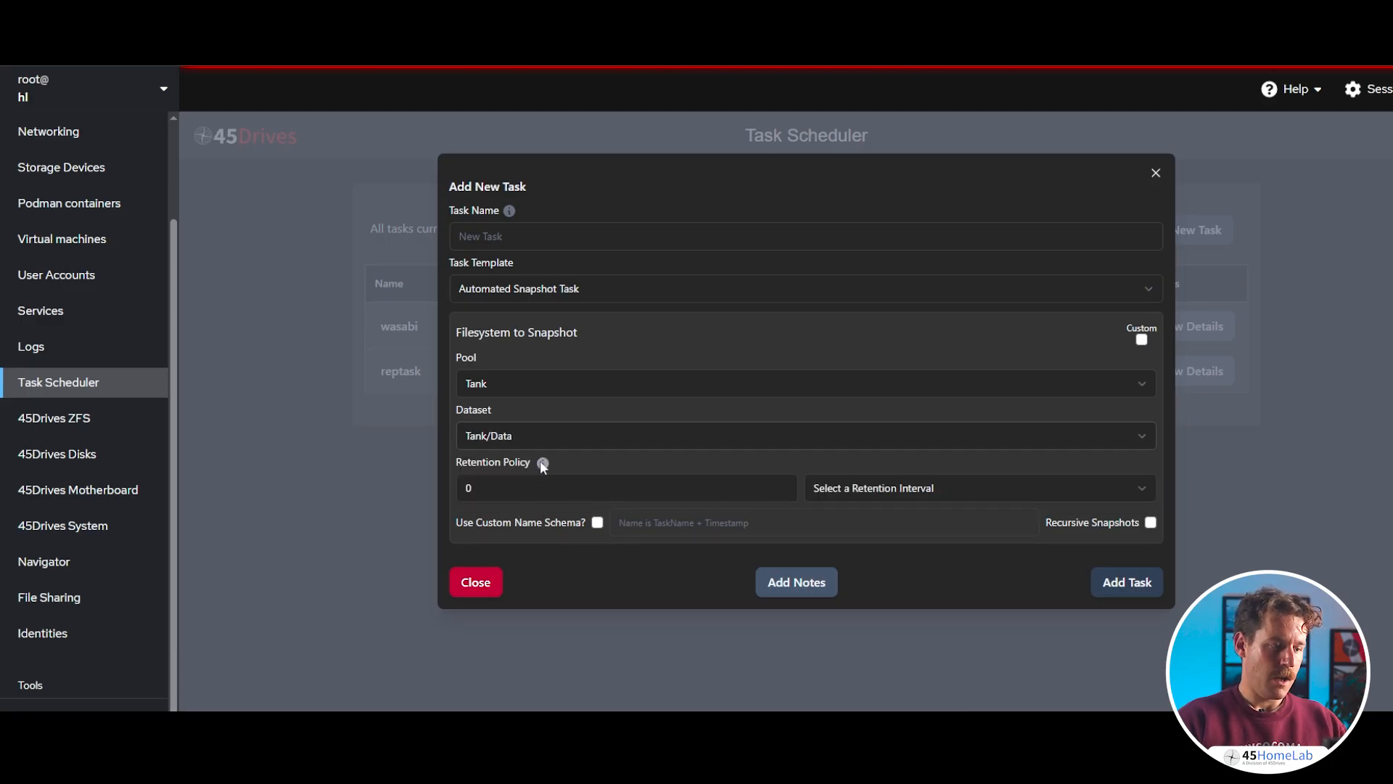
mouse_move(542, 463)
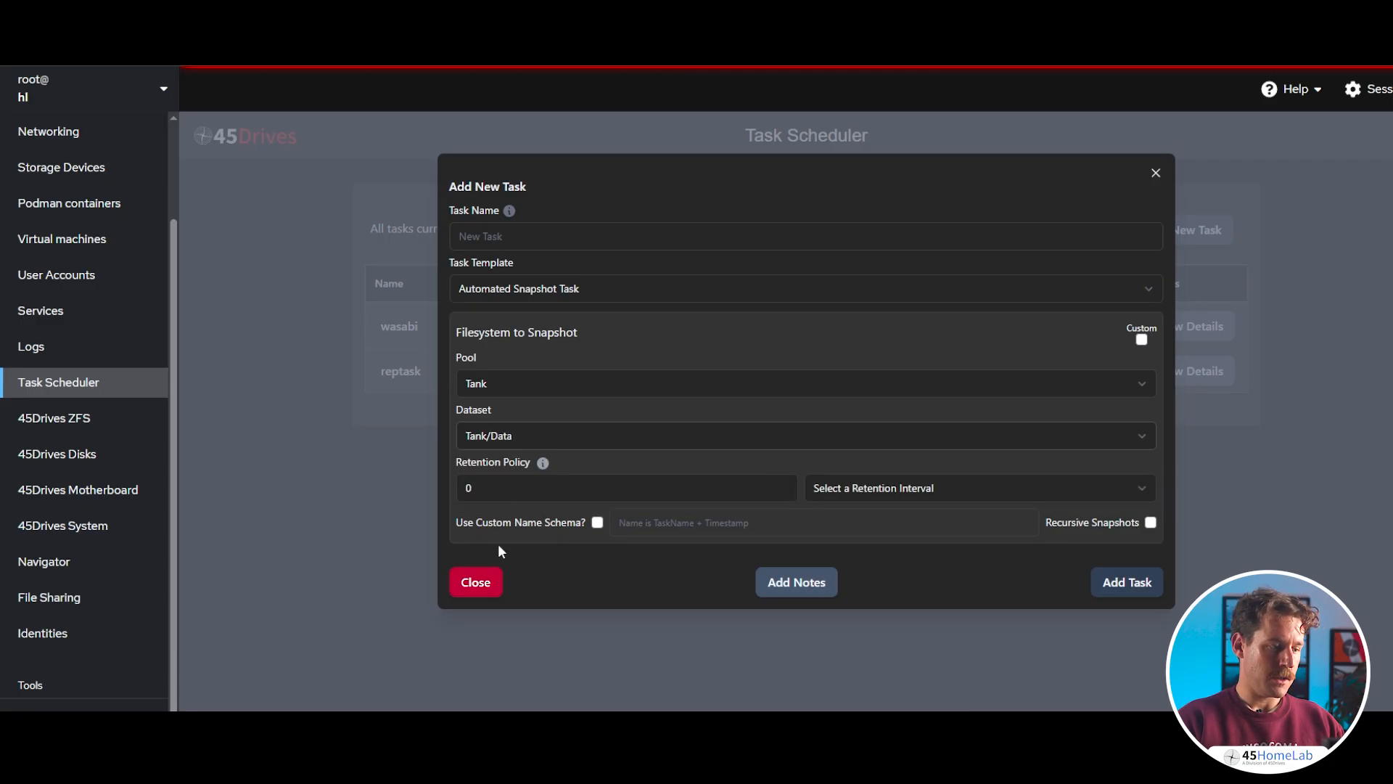
Name the snapshot task snapschedule and submit it
click(510, 241)
text(snap)
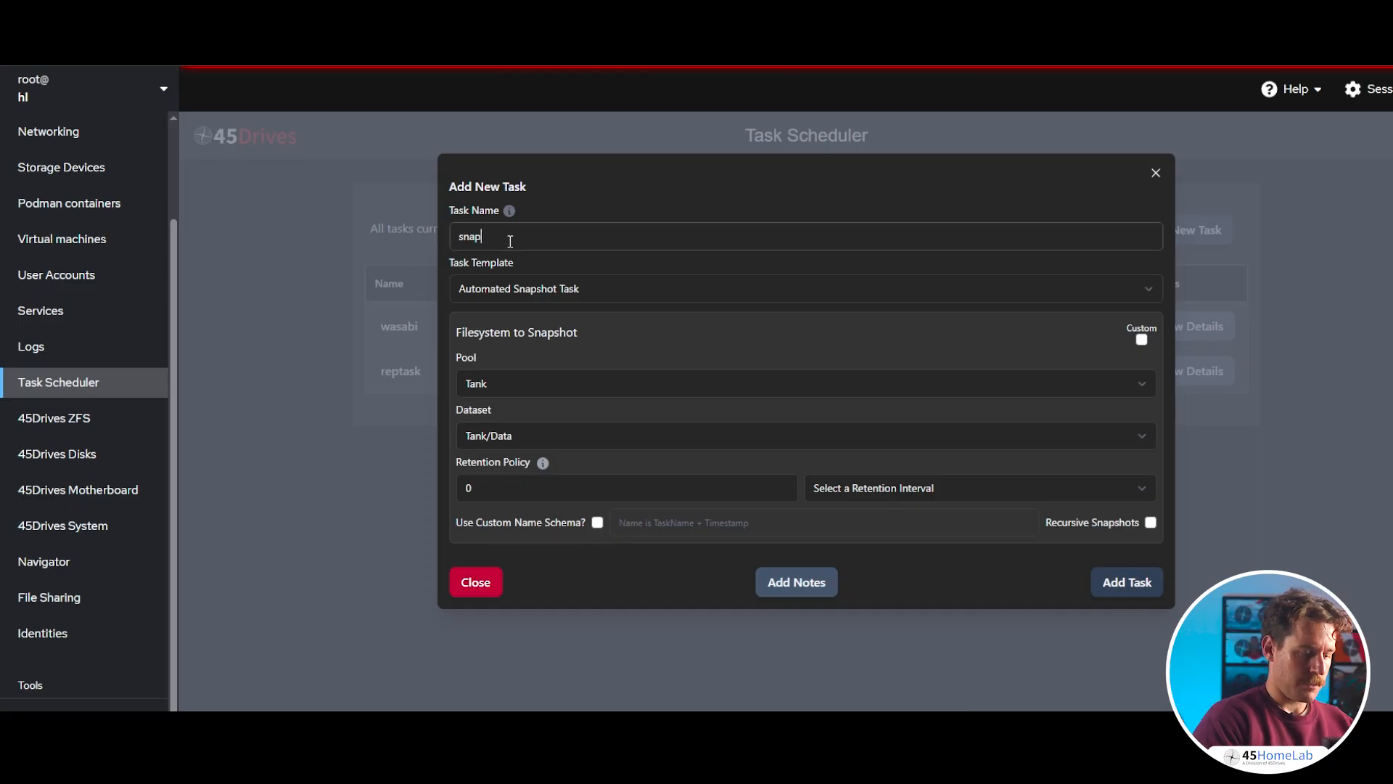
text(schedule)
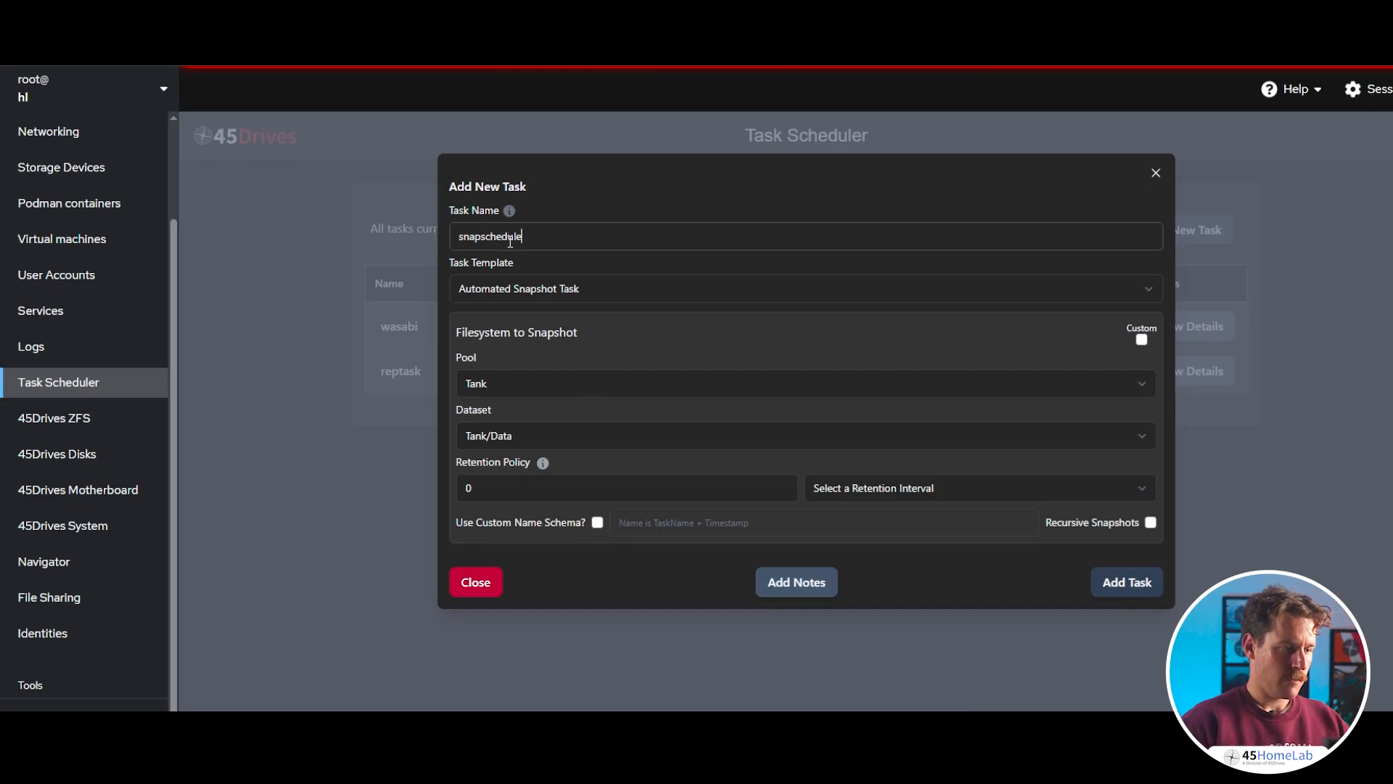
click(1123, 583)
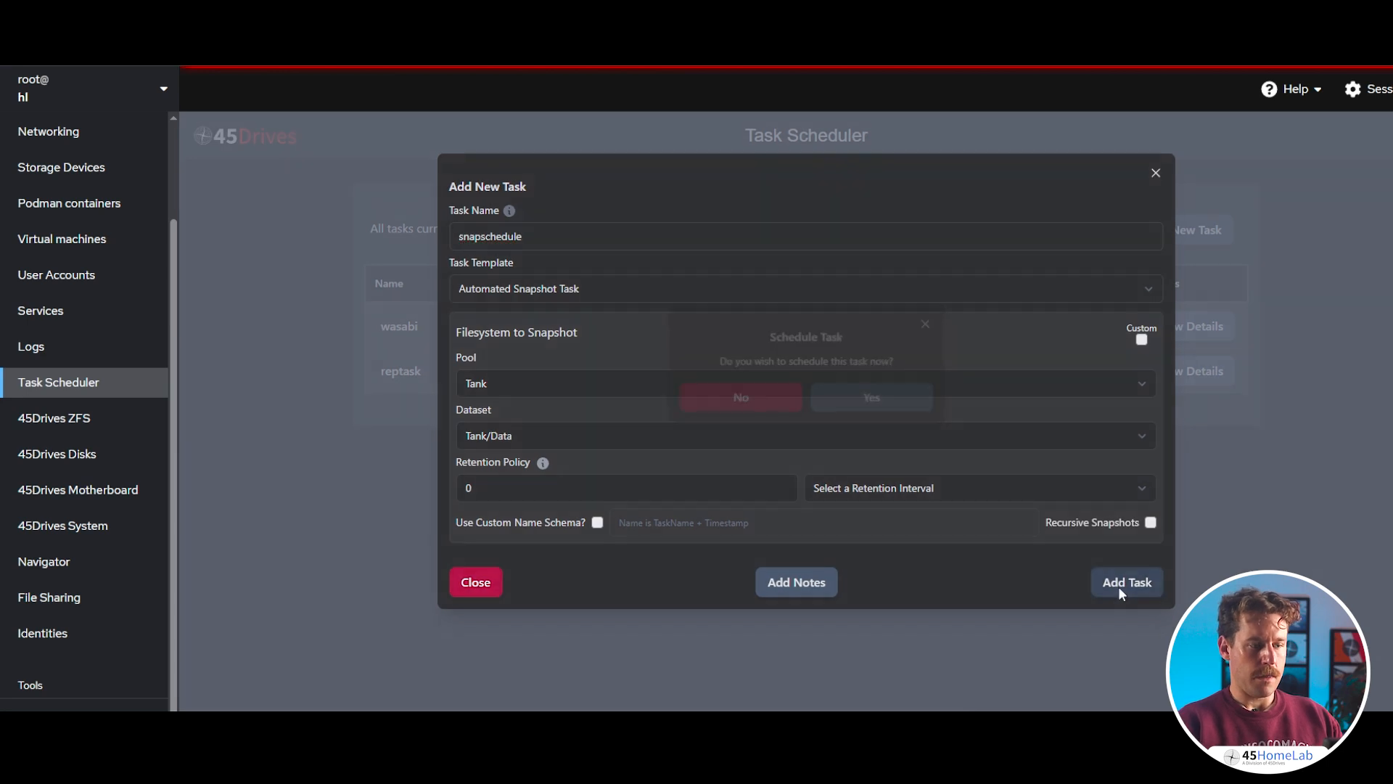
Schedule the snapshot task with the Hourly interval preset and save the schedule
click(871, 399)
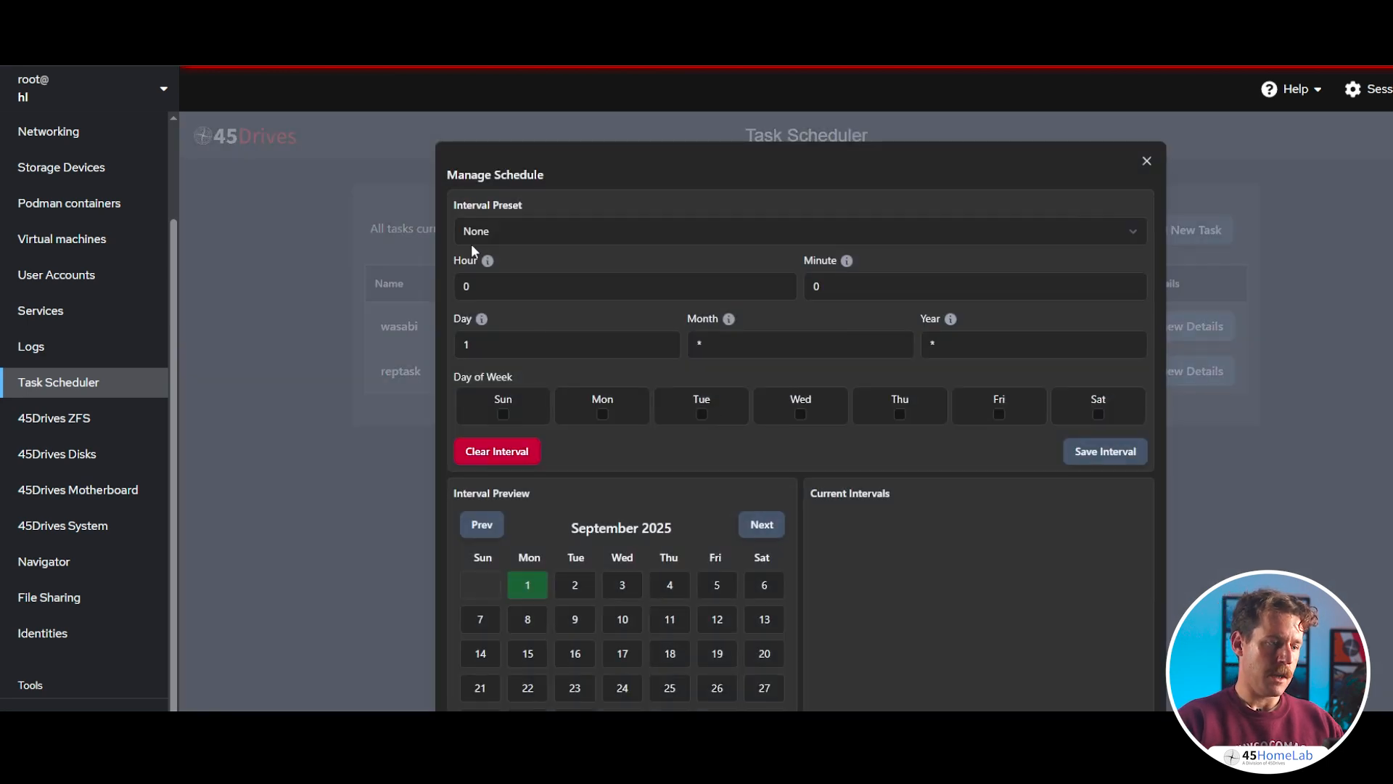
click(505, 232)
click(491, 297)
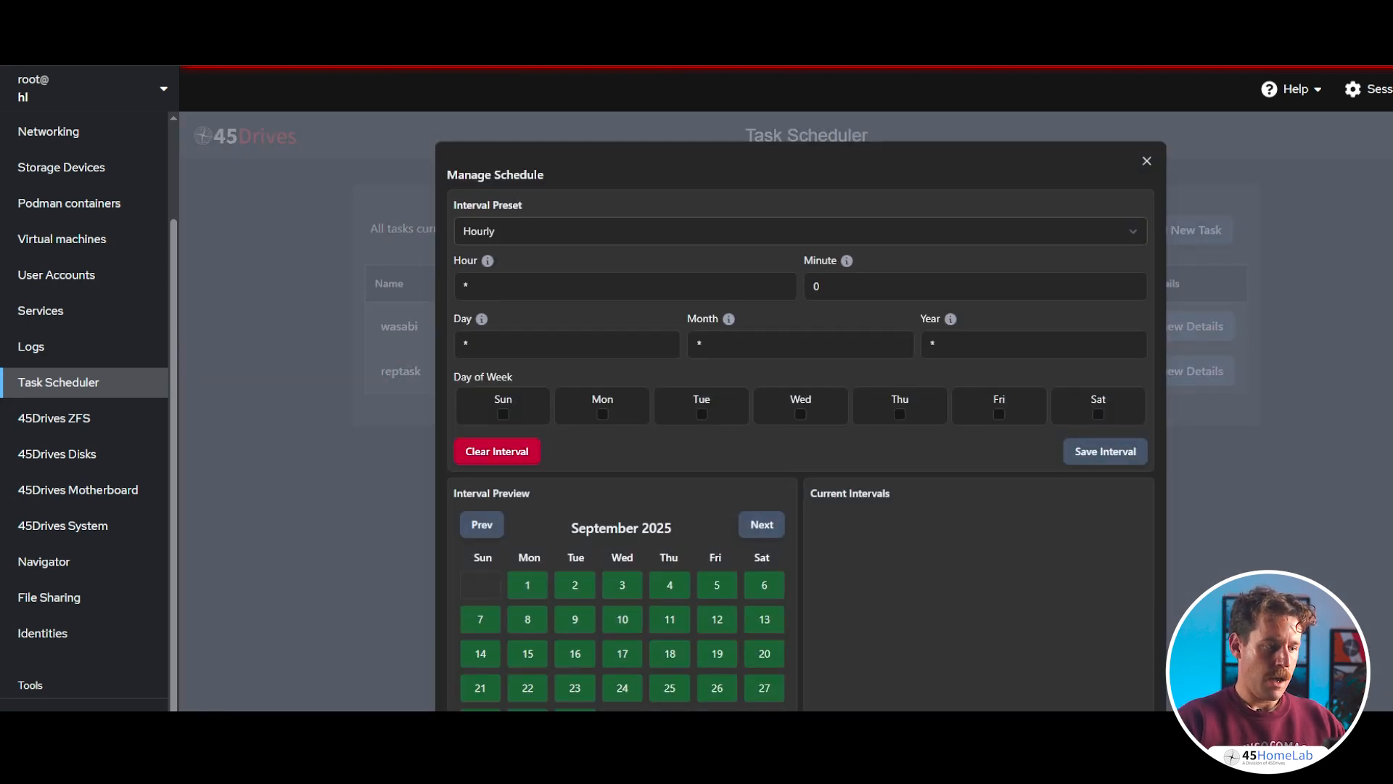
click(1080, 456)
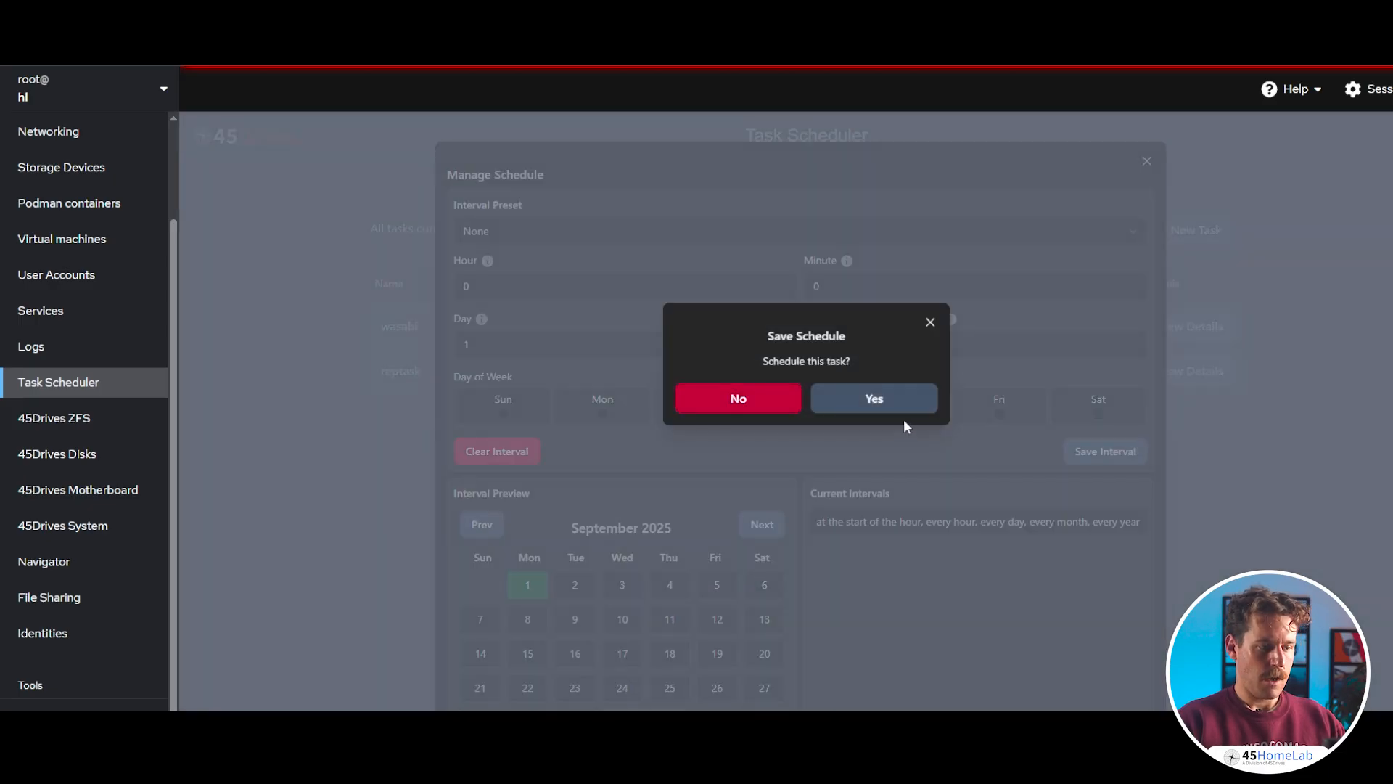
click(894, 400)
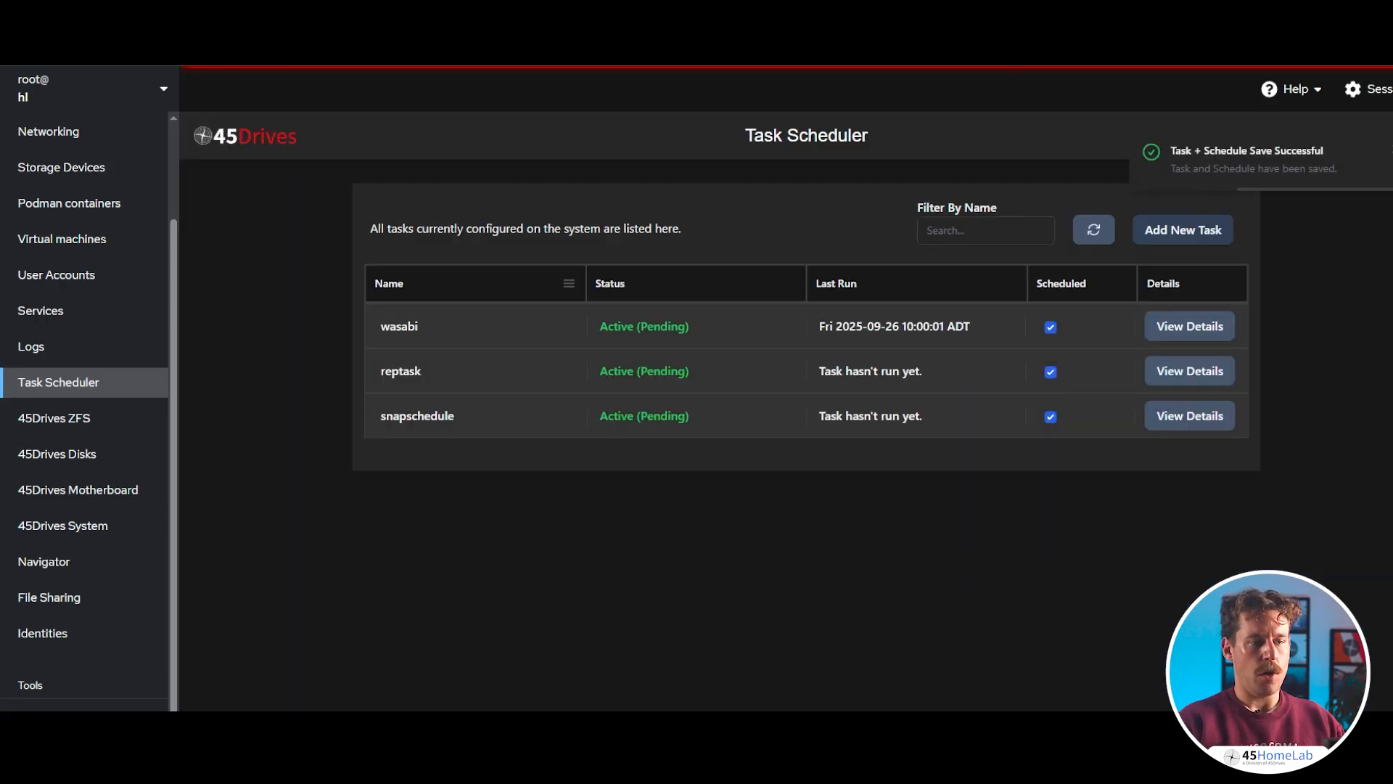
Start a new Rsync Task named rsync and set its source path to /data
click(1199, 233)
click(521, 287)
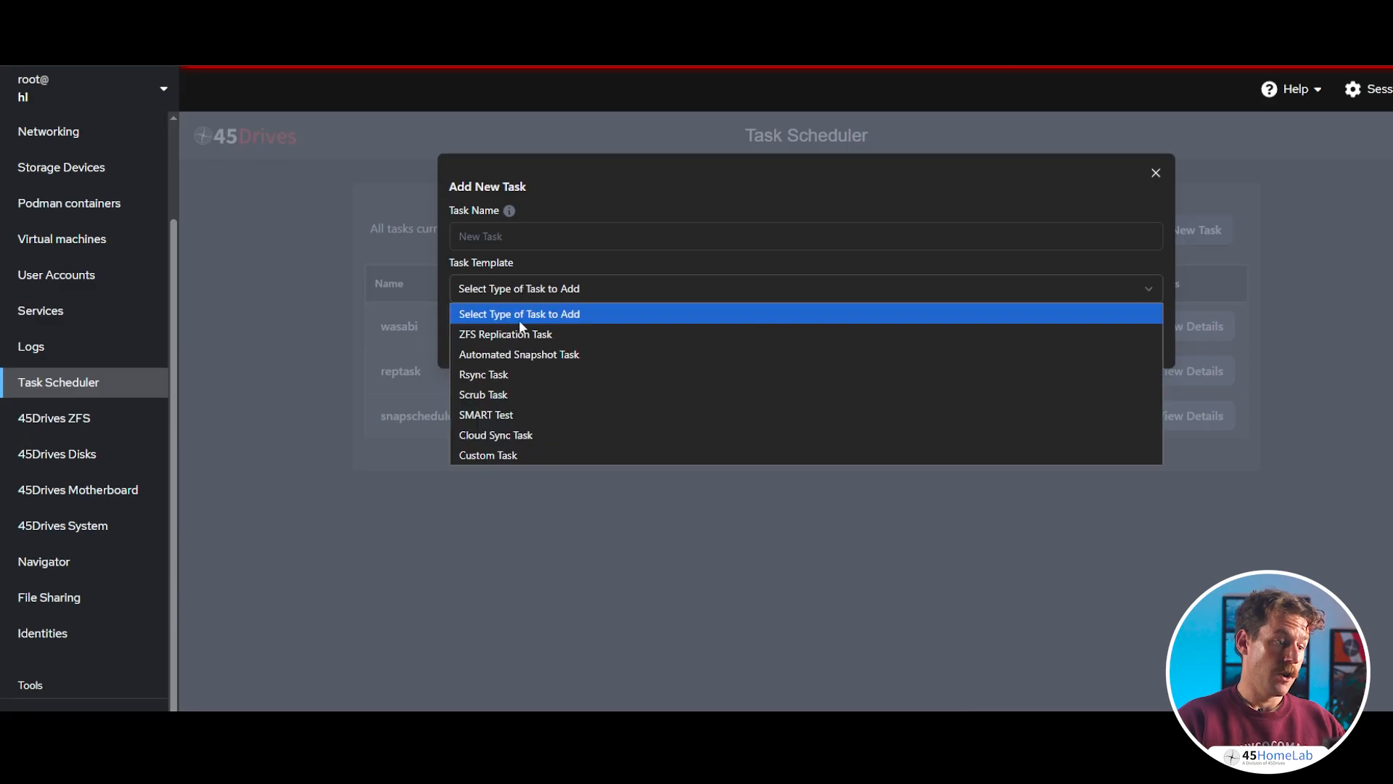
click(523, 374)
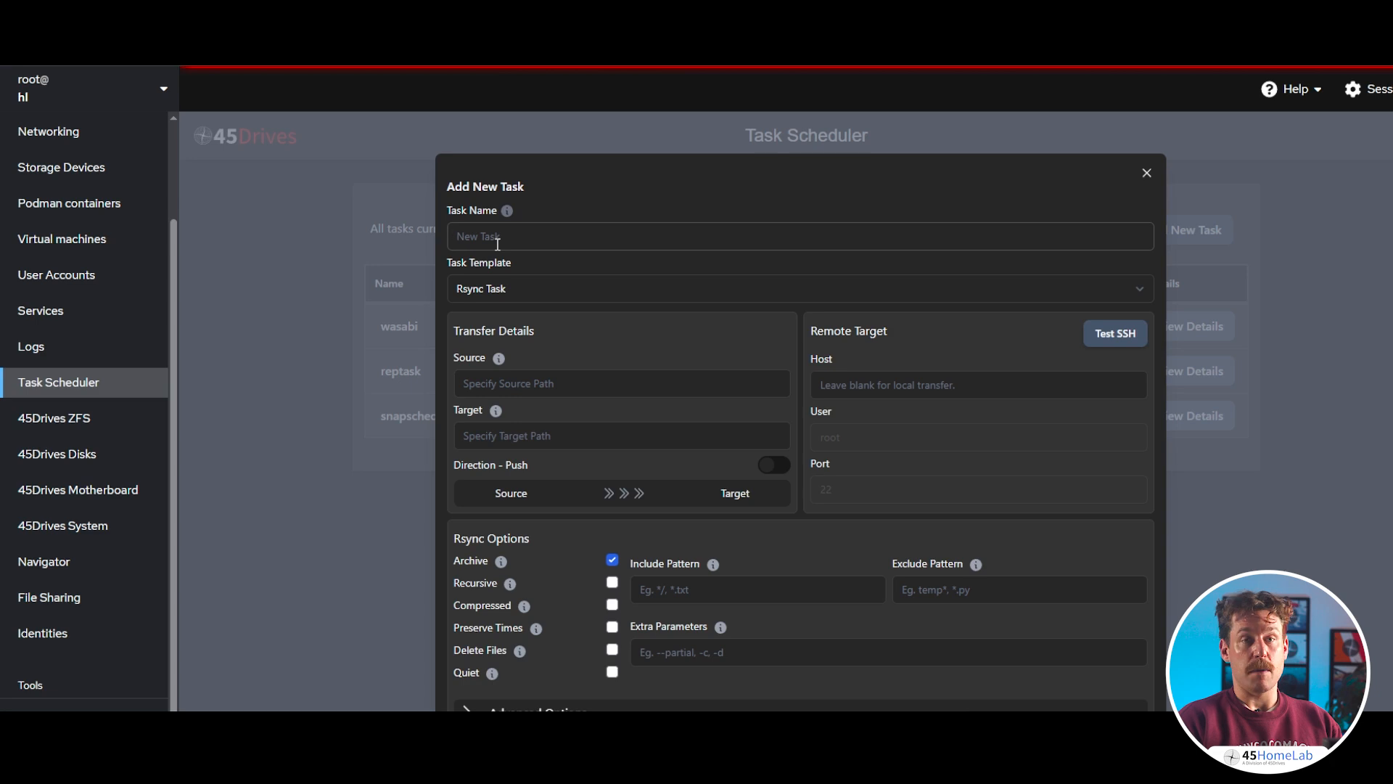
text(rsync)
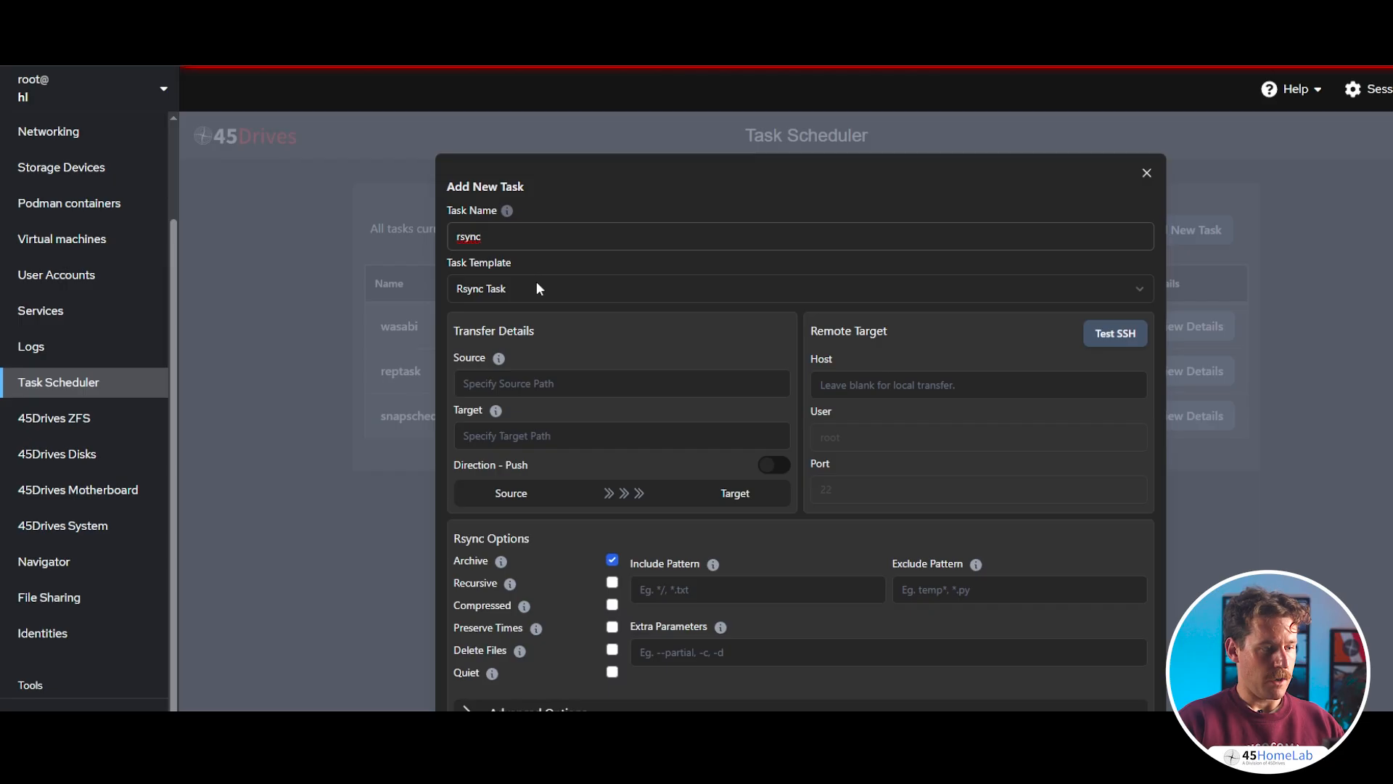
click(534, 383)
text(/data)
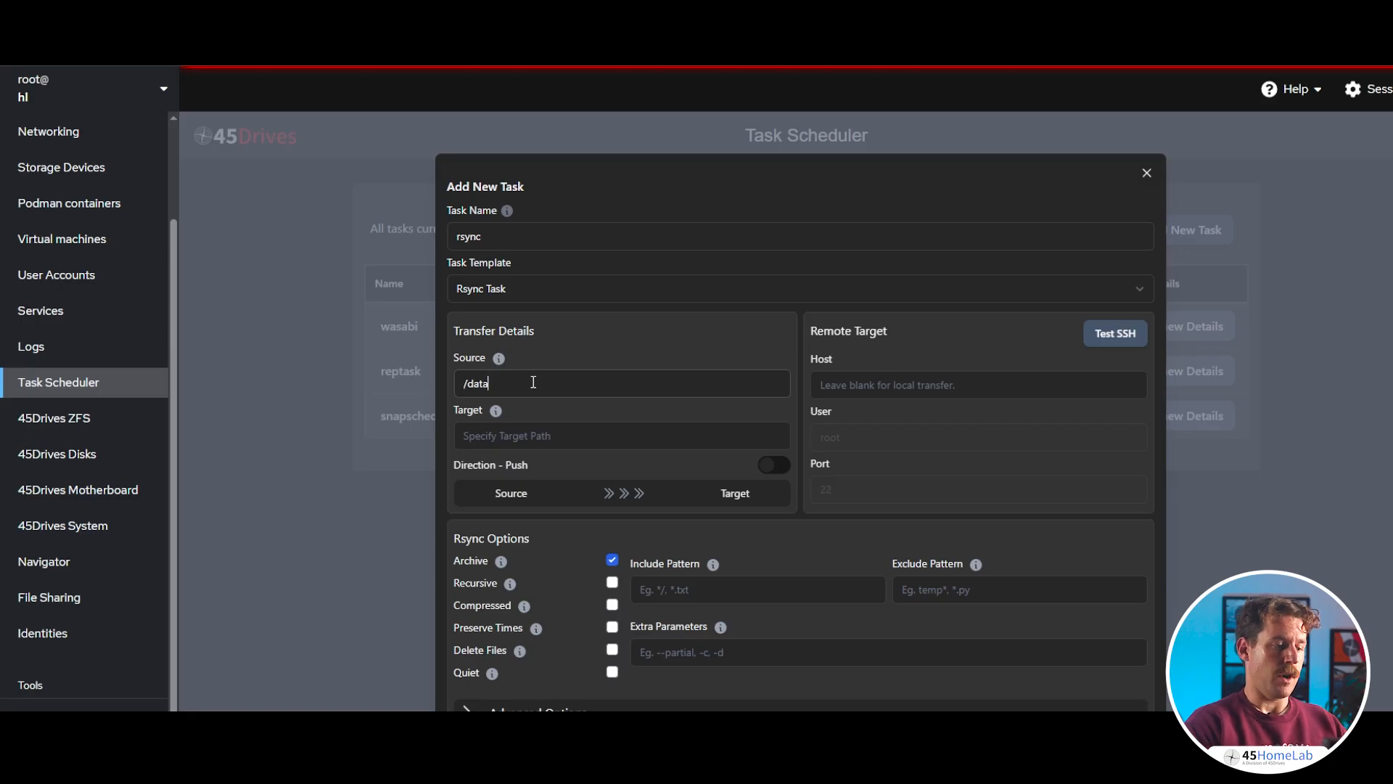
Change the rsync task's source path to /mnt/
key(BackSpace)
key(BackSpace)
key(BackSpace)
key(BackSpace)
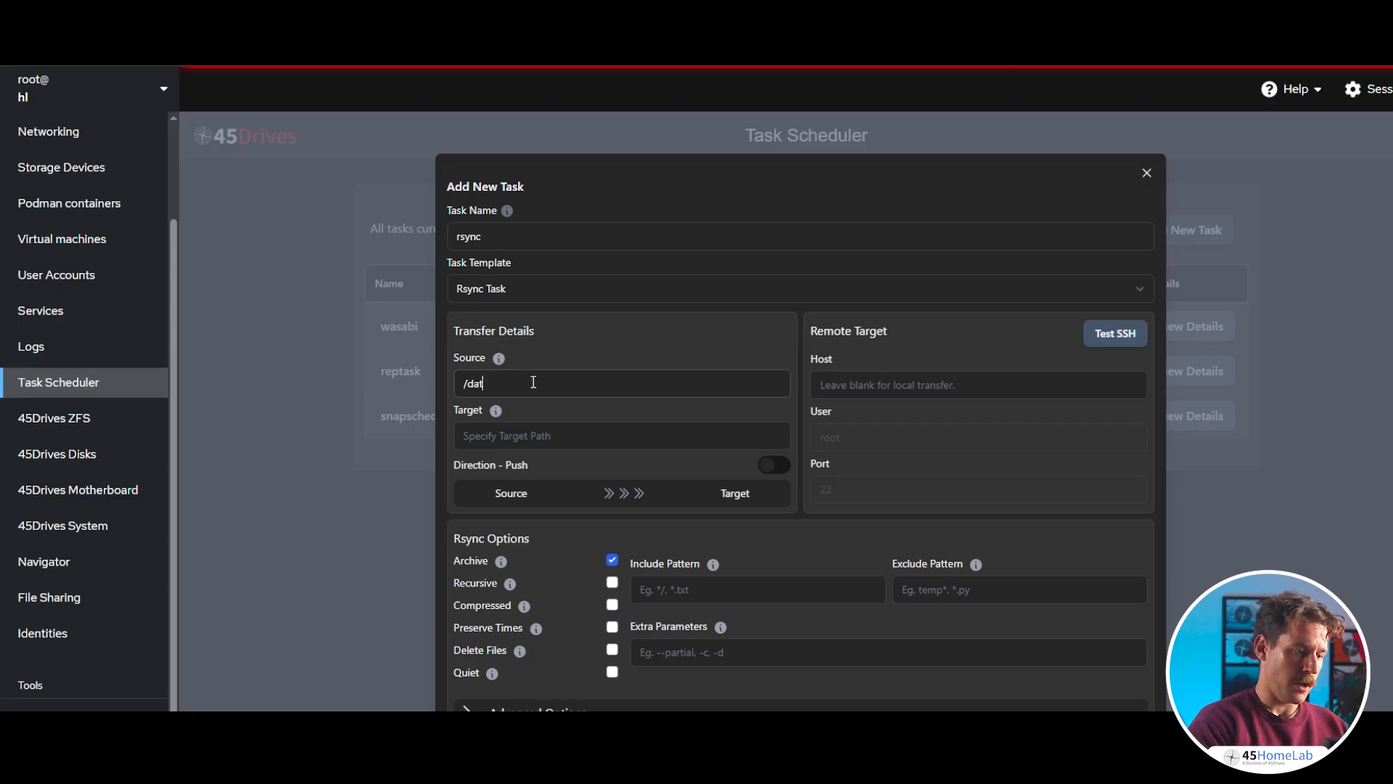
text(mnt)
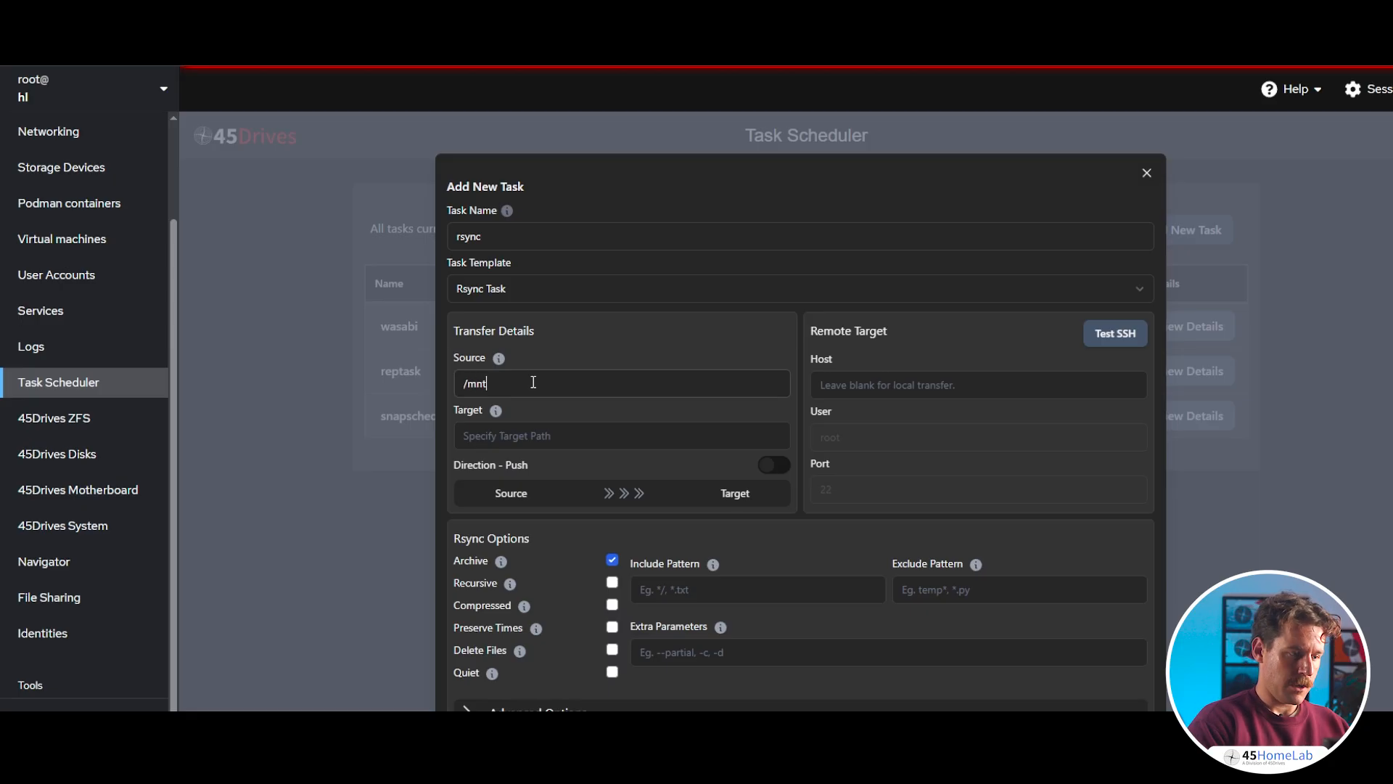
text(/)
key(Tab)
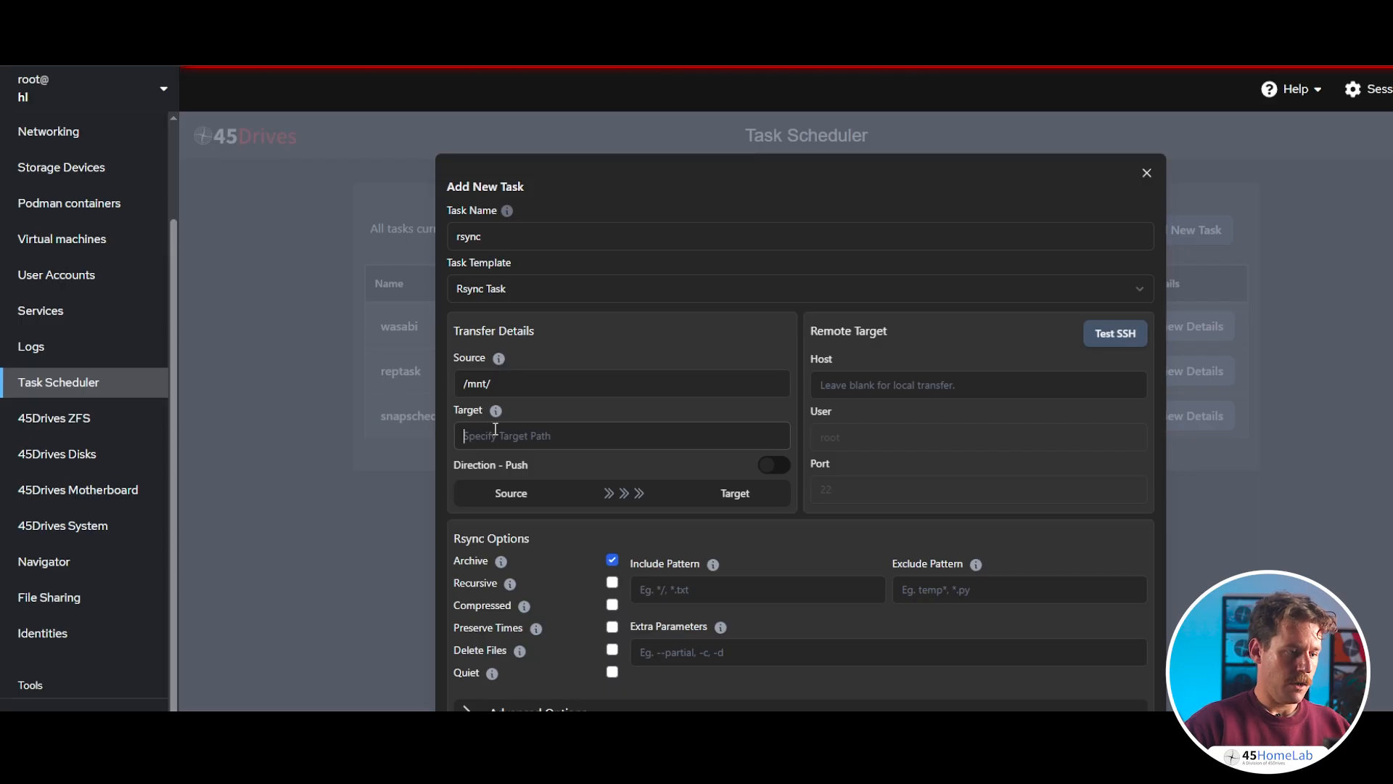
Set the rsync task's target path to /mnt/backupmnt
text(/)
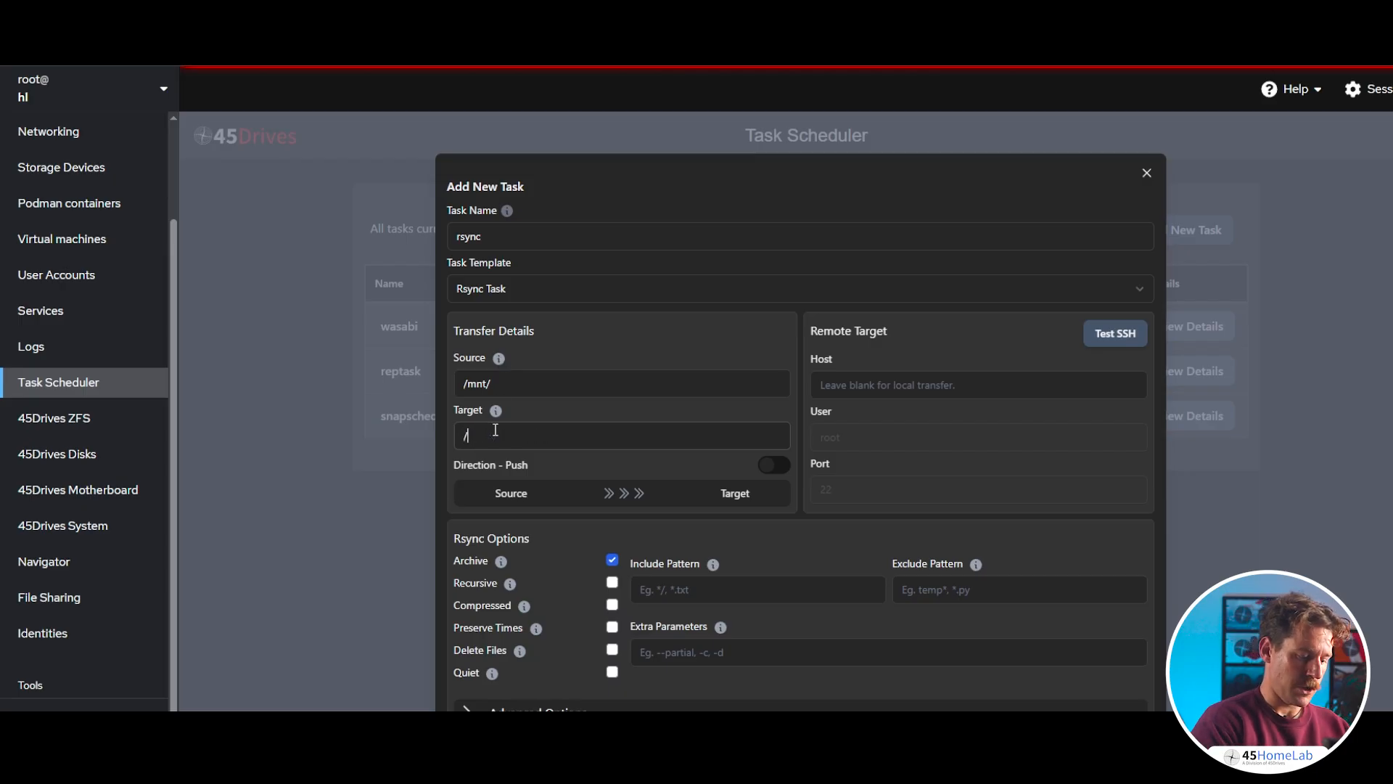
text(mnt/)
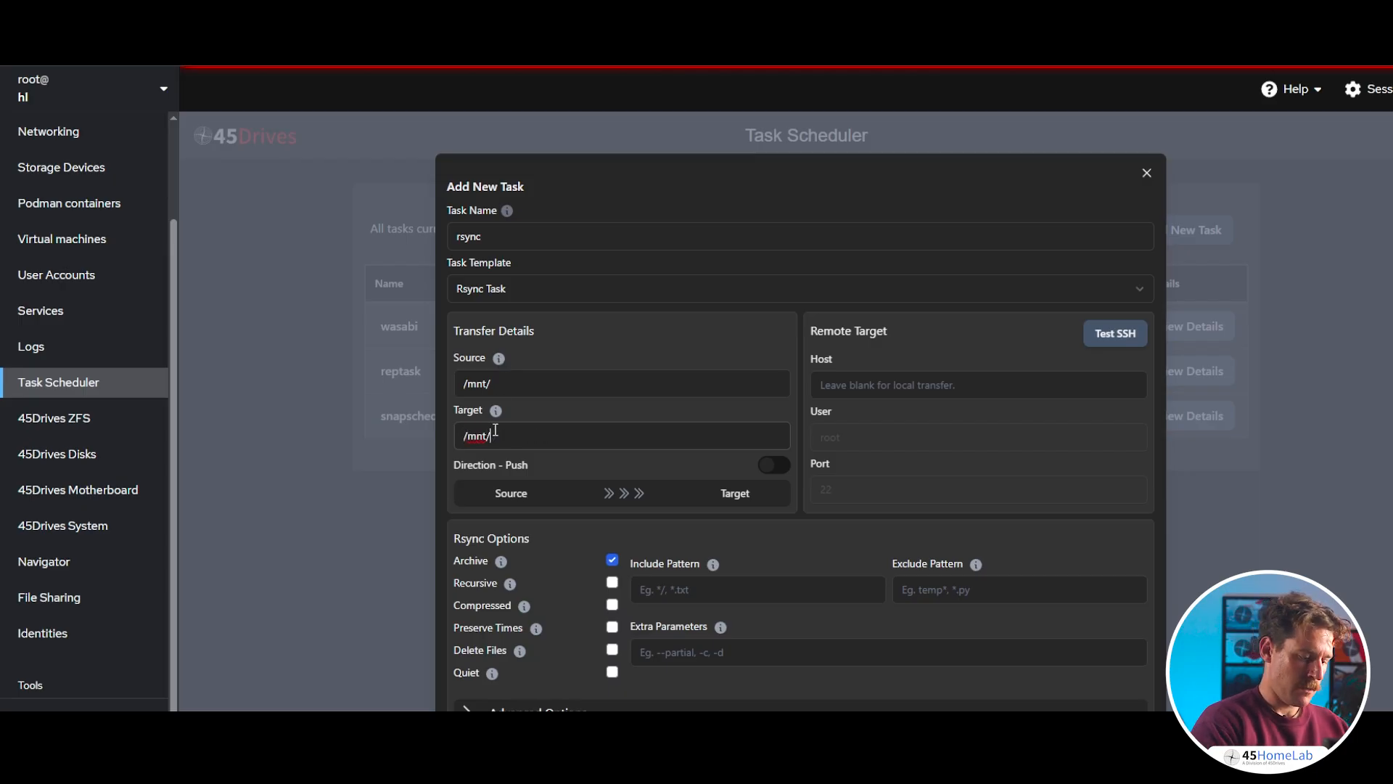
text(backup)
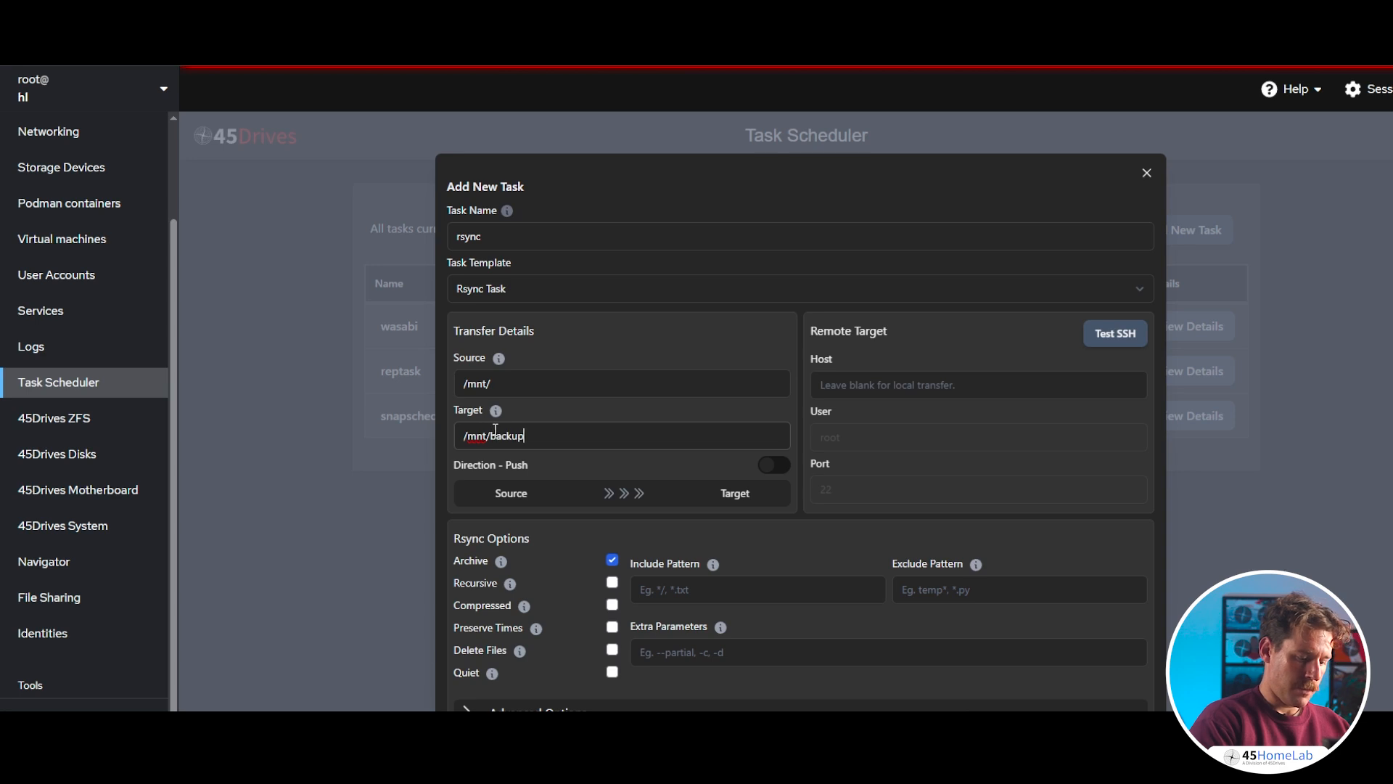
text(mnt)
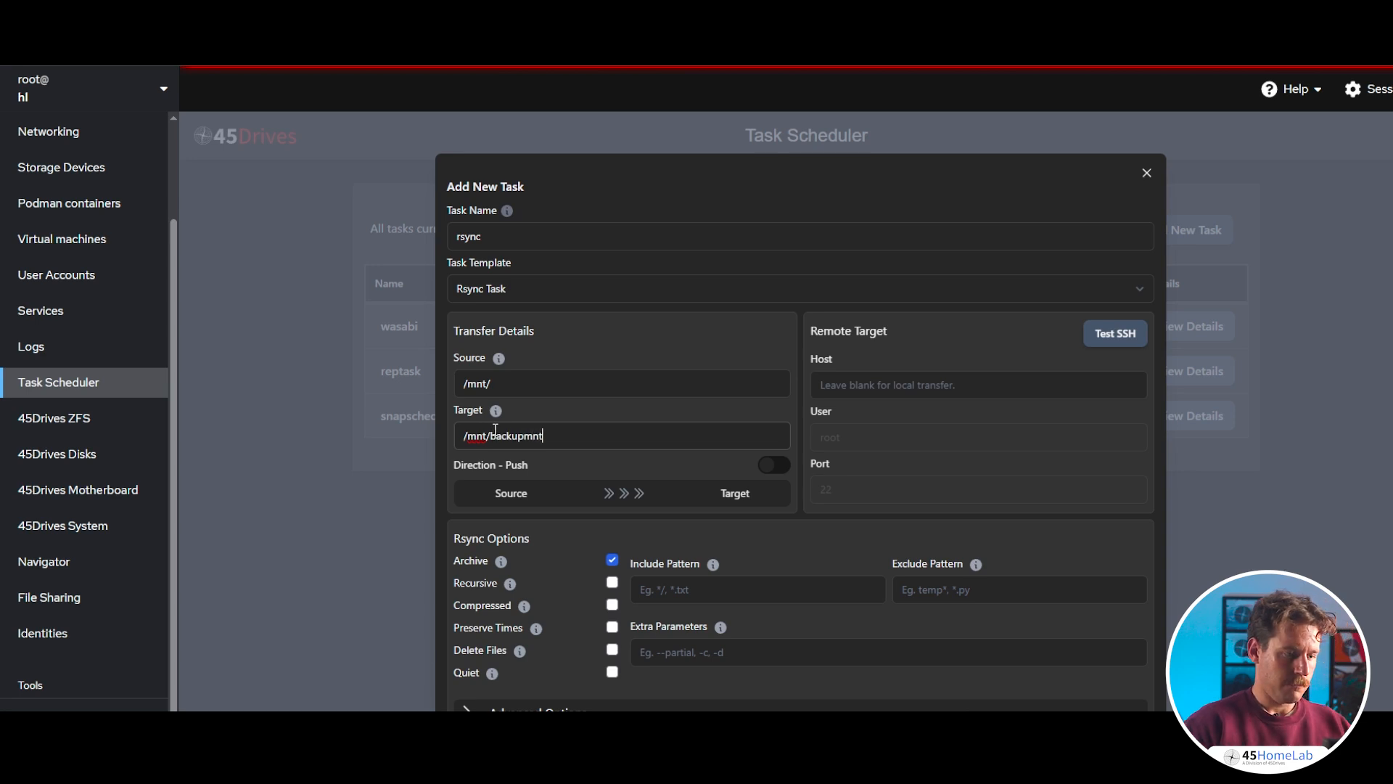
Set the remote target host to 192.168.54.88 and test the SSH connection
click(923, 381)
text(192.168)
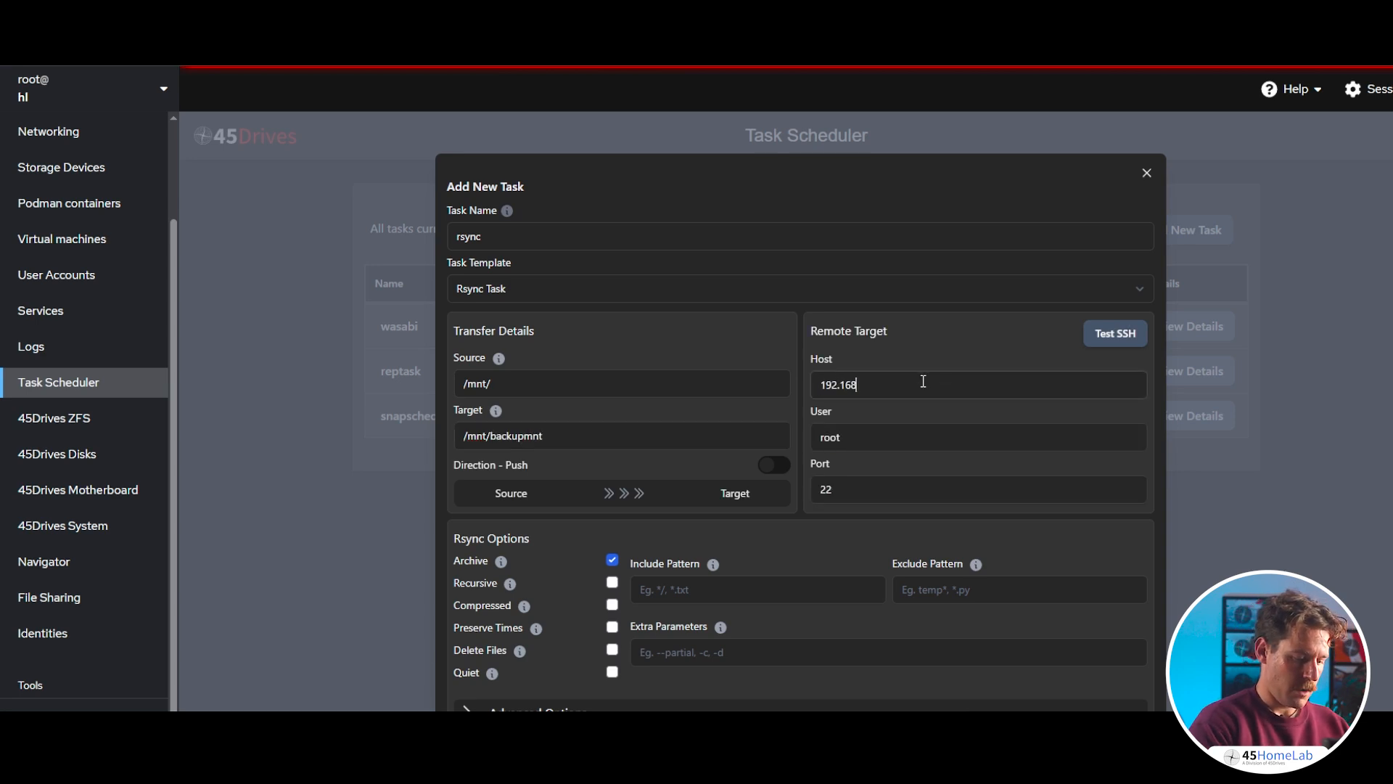
text(.54.88)
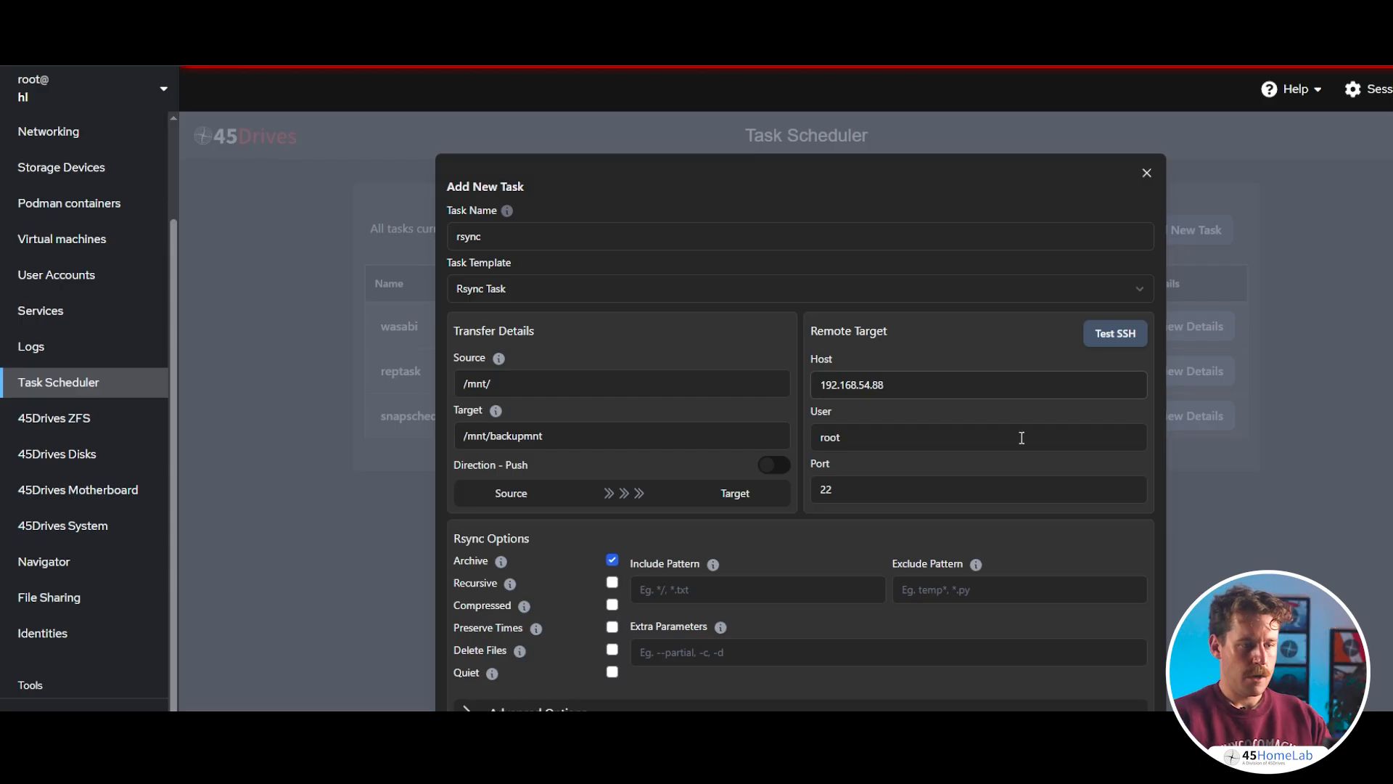
click(1096, 330)
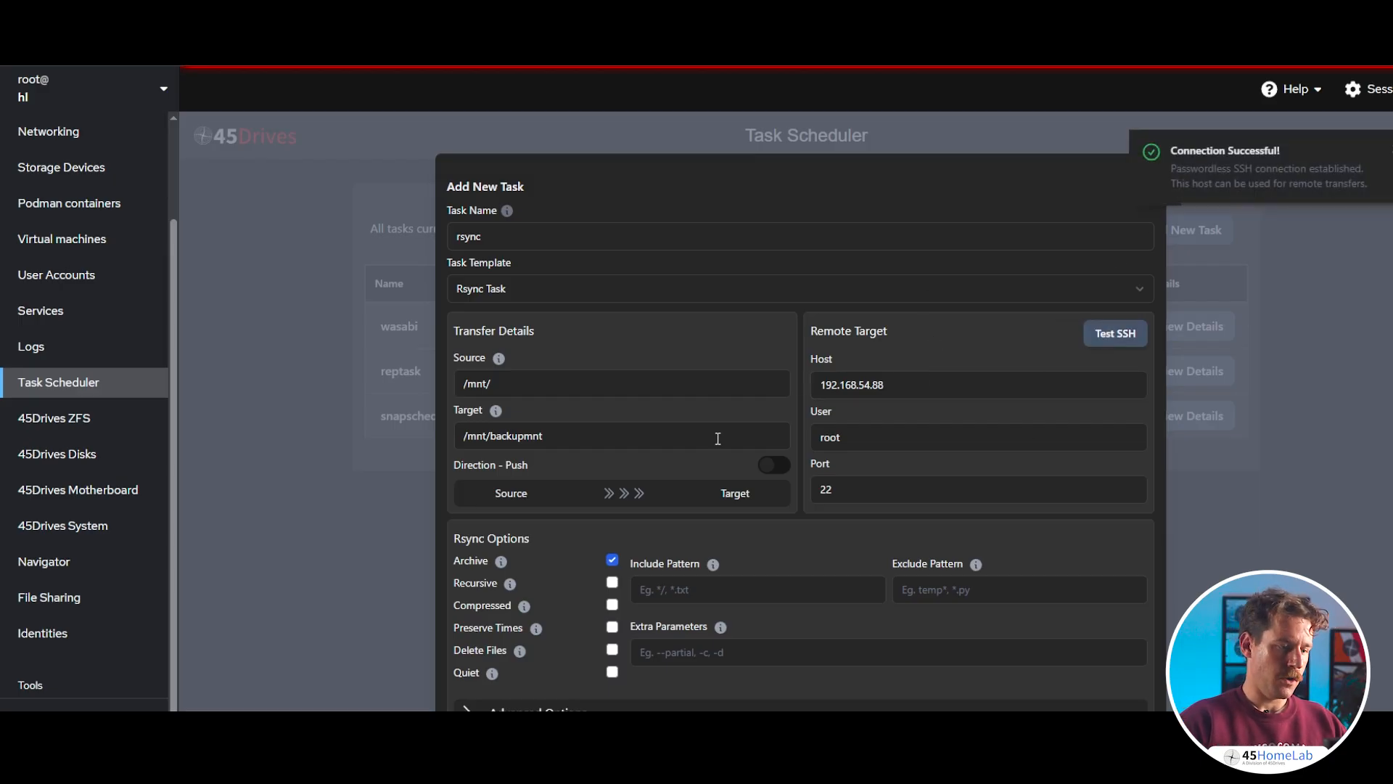
Toggle the transfer direction and return it to Push, and expand the advanced rsync options for review
click(774, 464)
click(774, 465)
scroll(667, 517, down, 1)
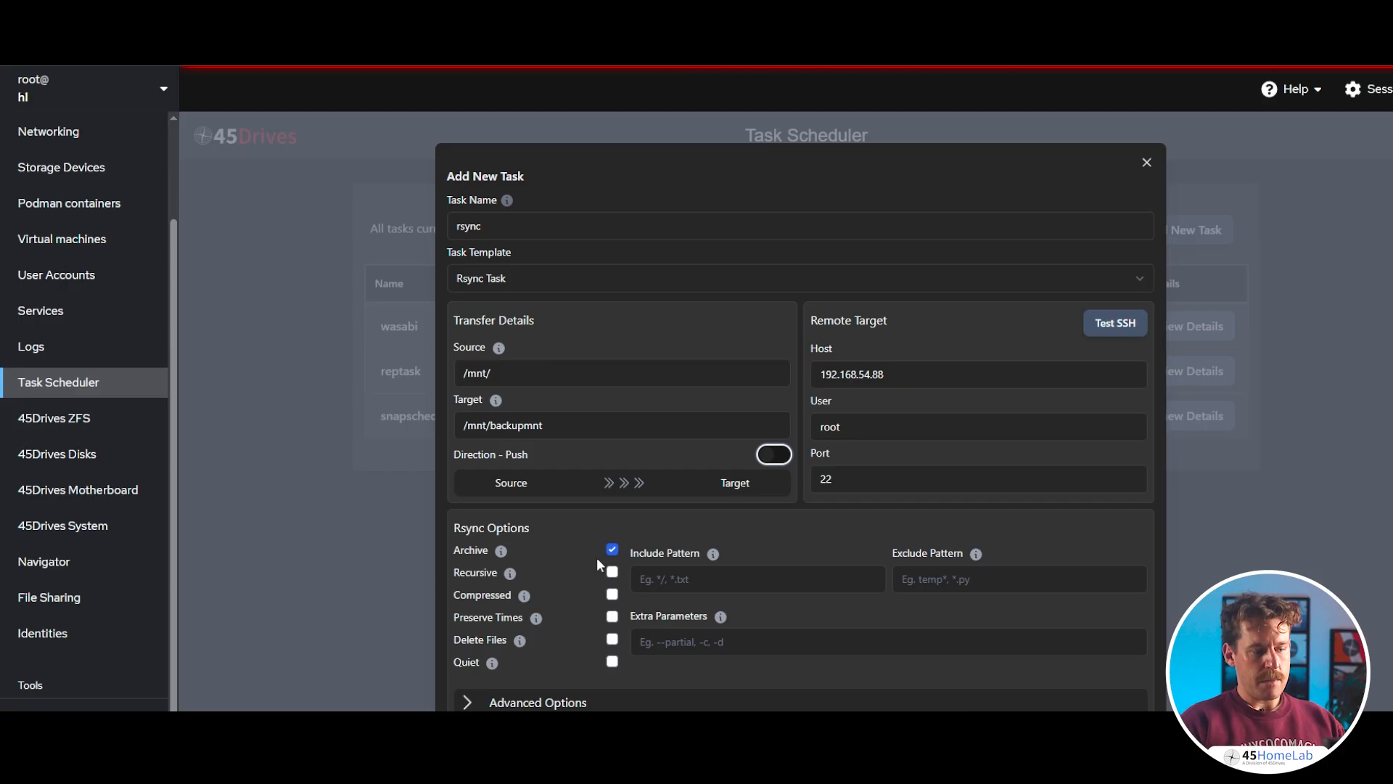
click(494, 702)
scroll(726, 675, down, 1)
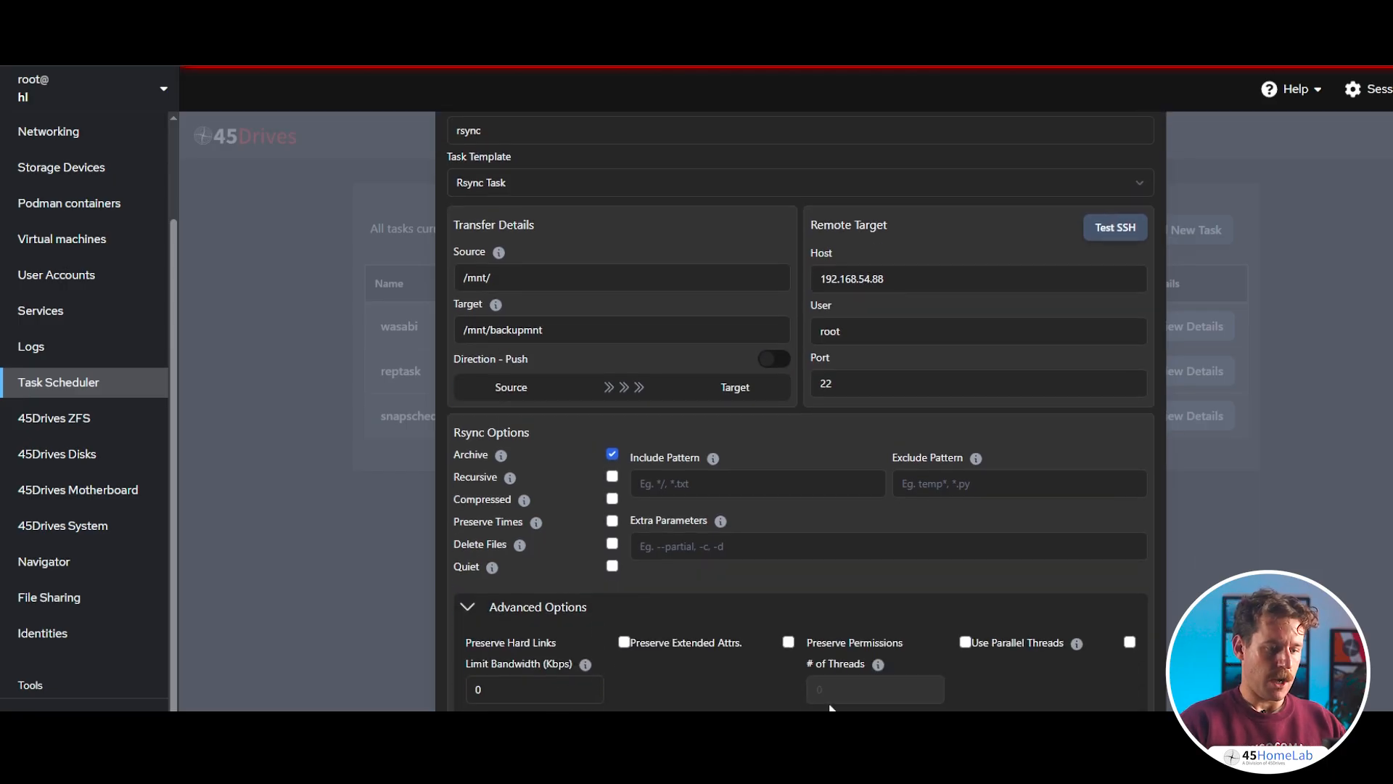
Submit the rsync task, choose to schedule it now, and apply the Hourly interval preset
click(1110, 744)
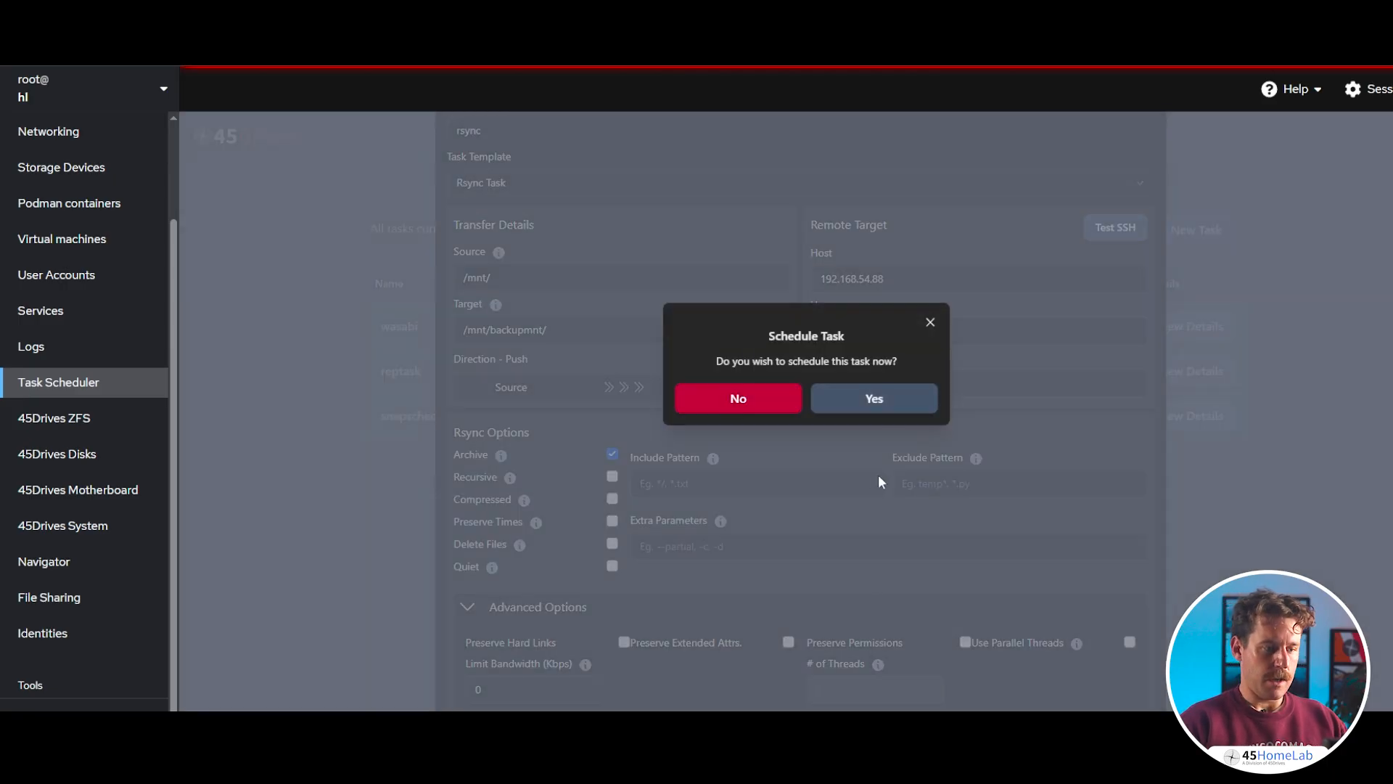
click(879, 401)
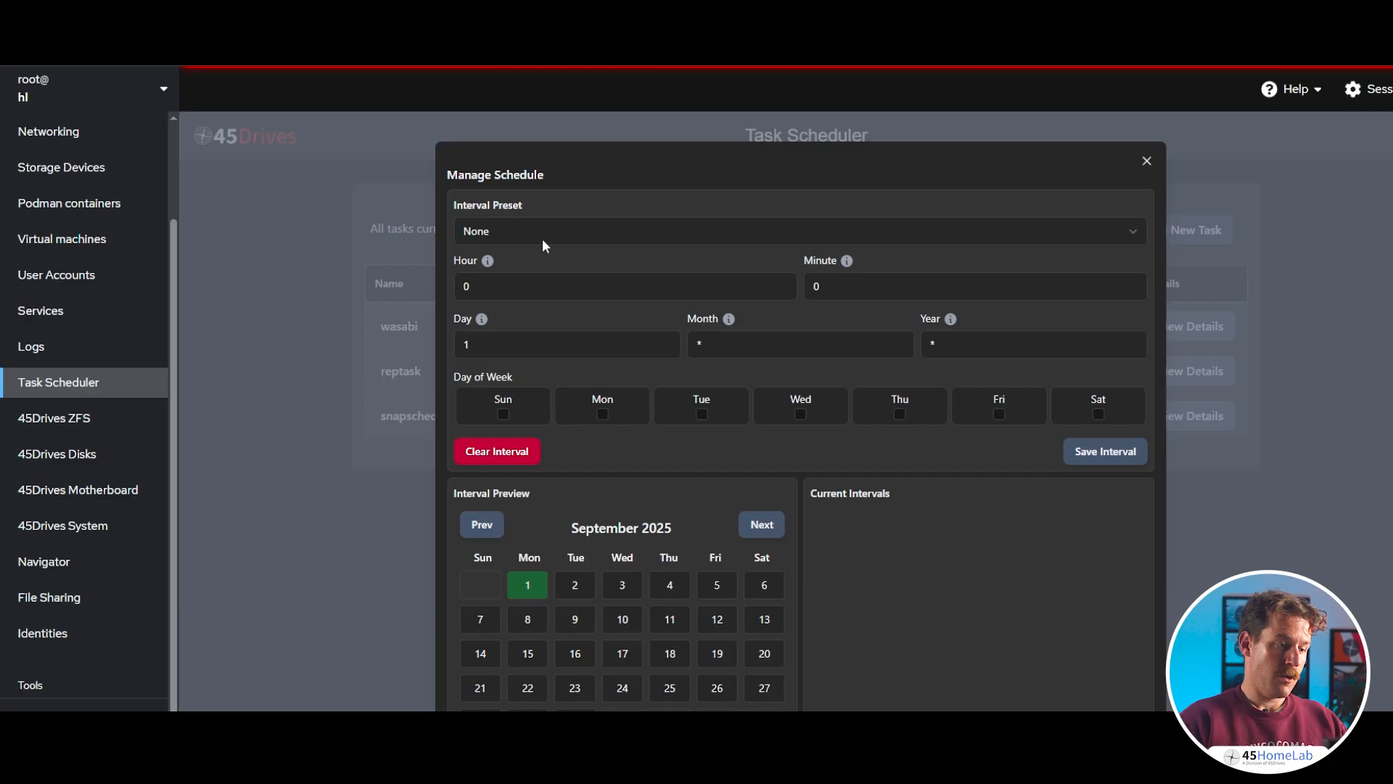
click(556, 218)
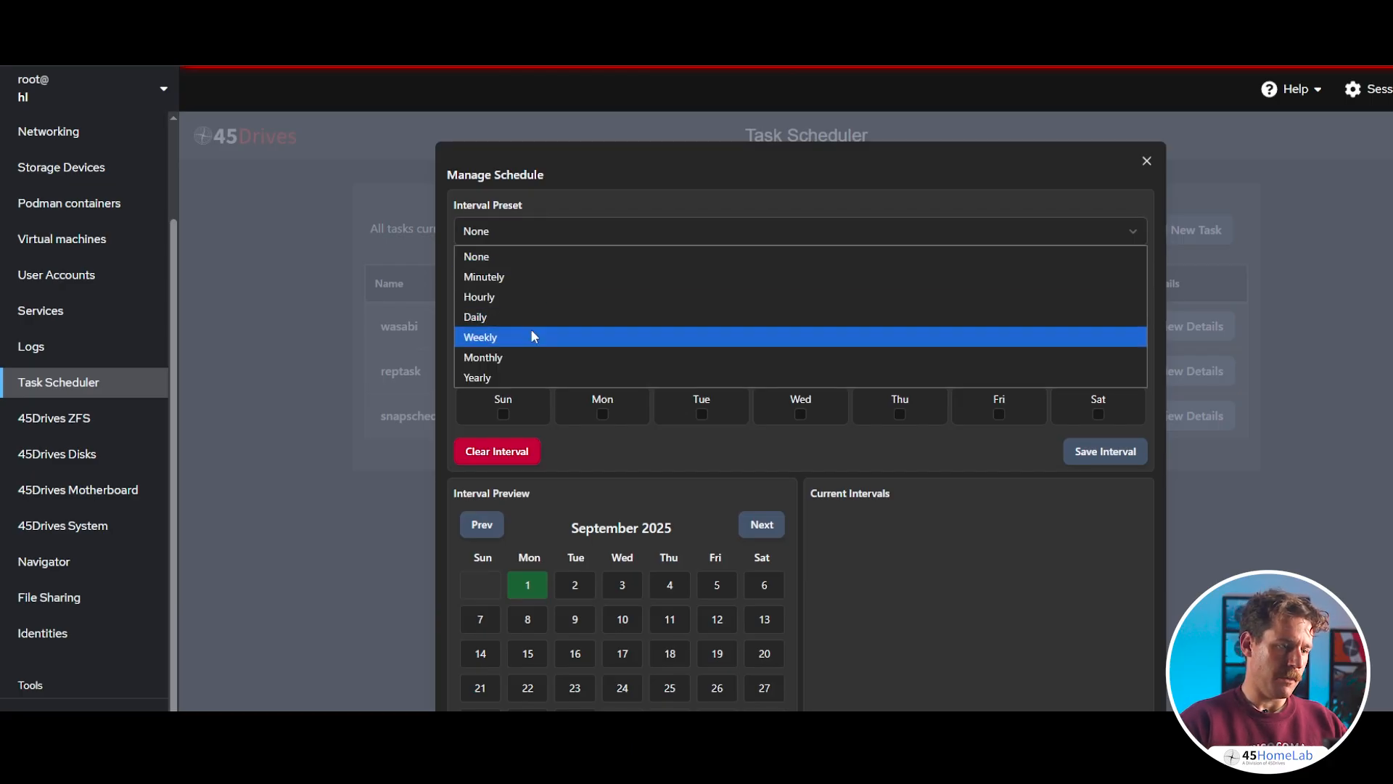
click(512, 295)
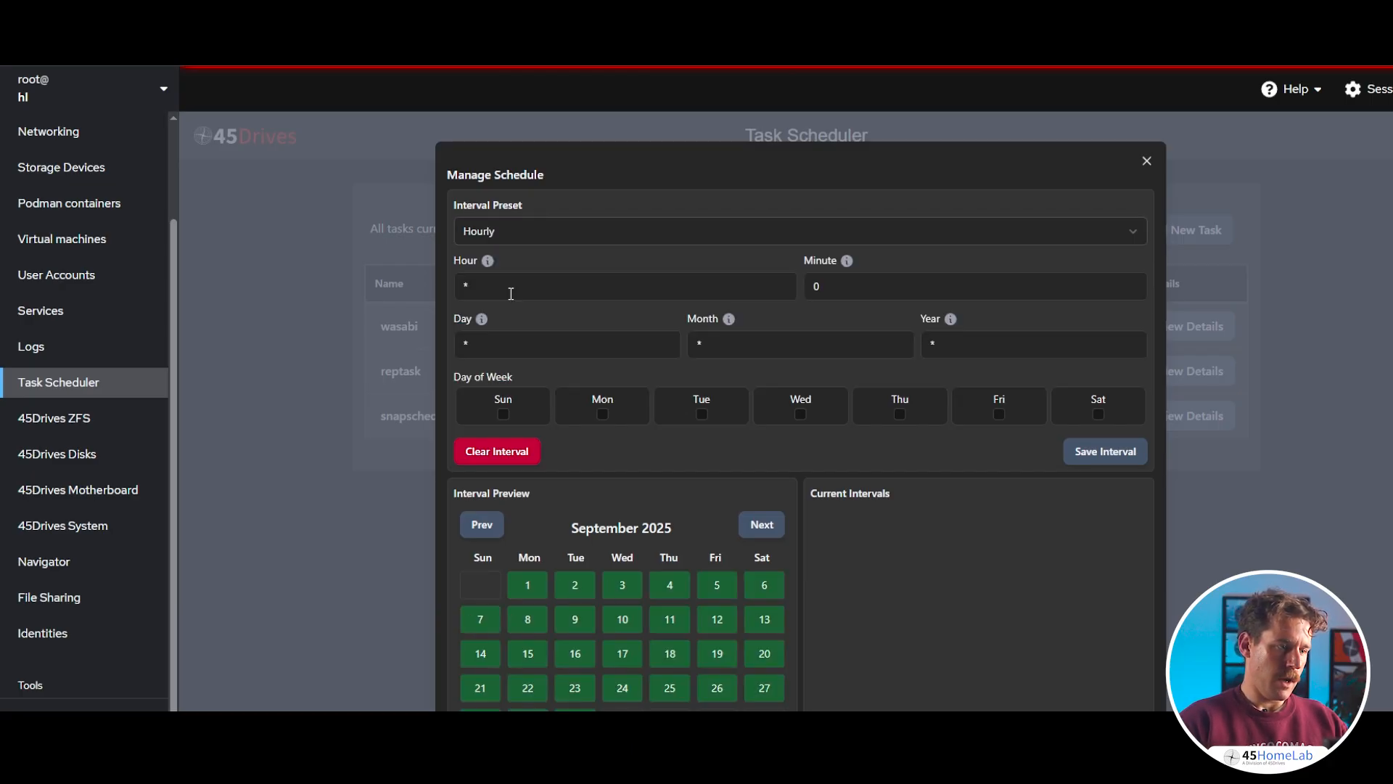
Set the interval's hour value to */30 and save the interval
click(525, 231)
click(526, 231)
click(516, 286)
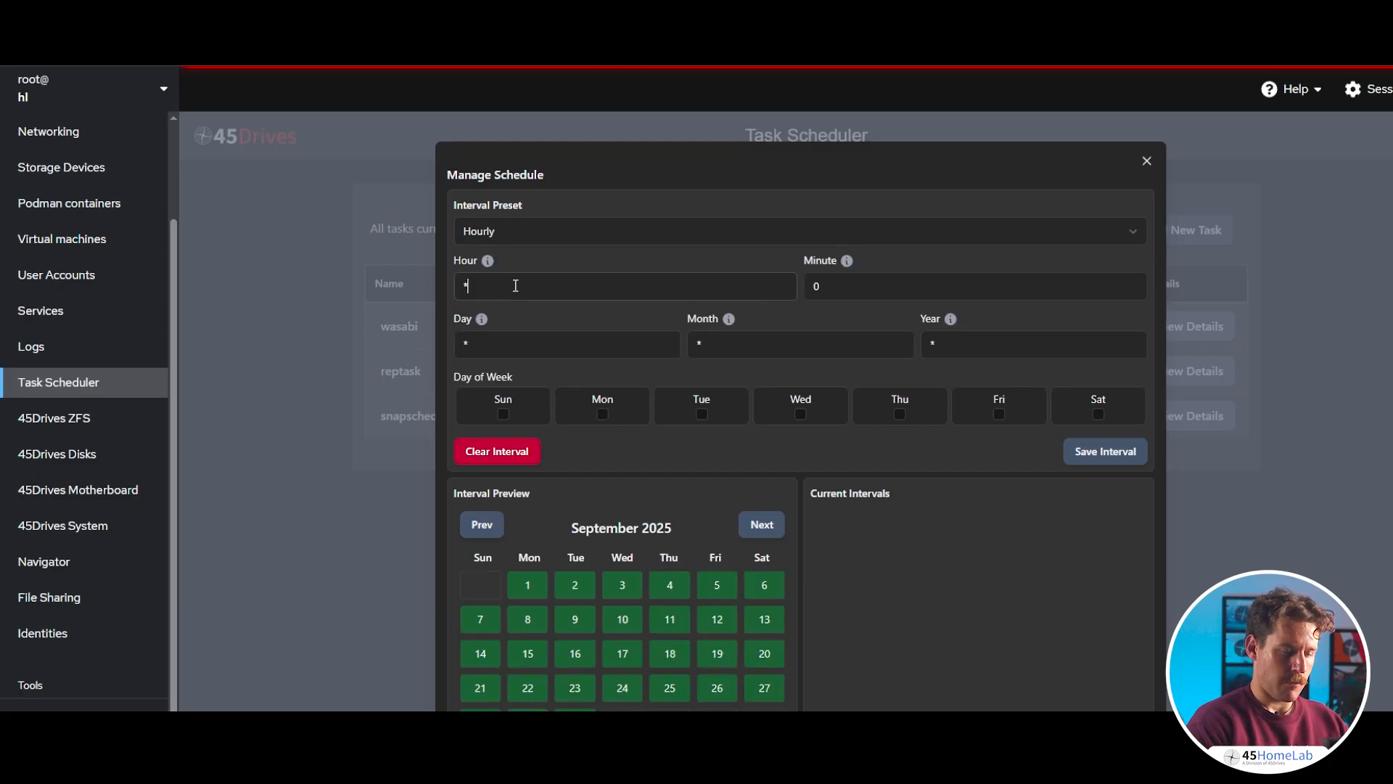
text(/30)
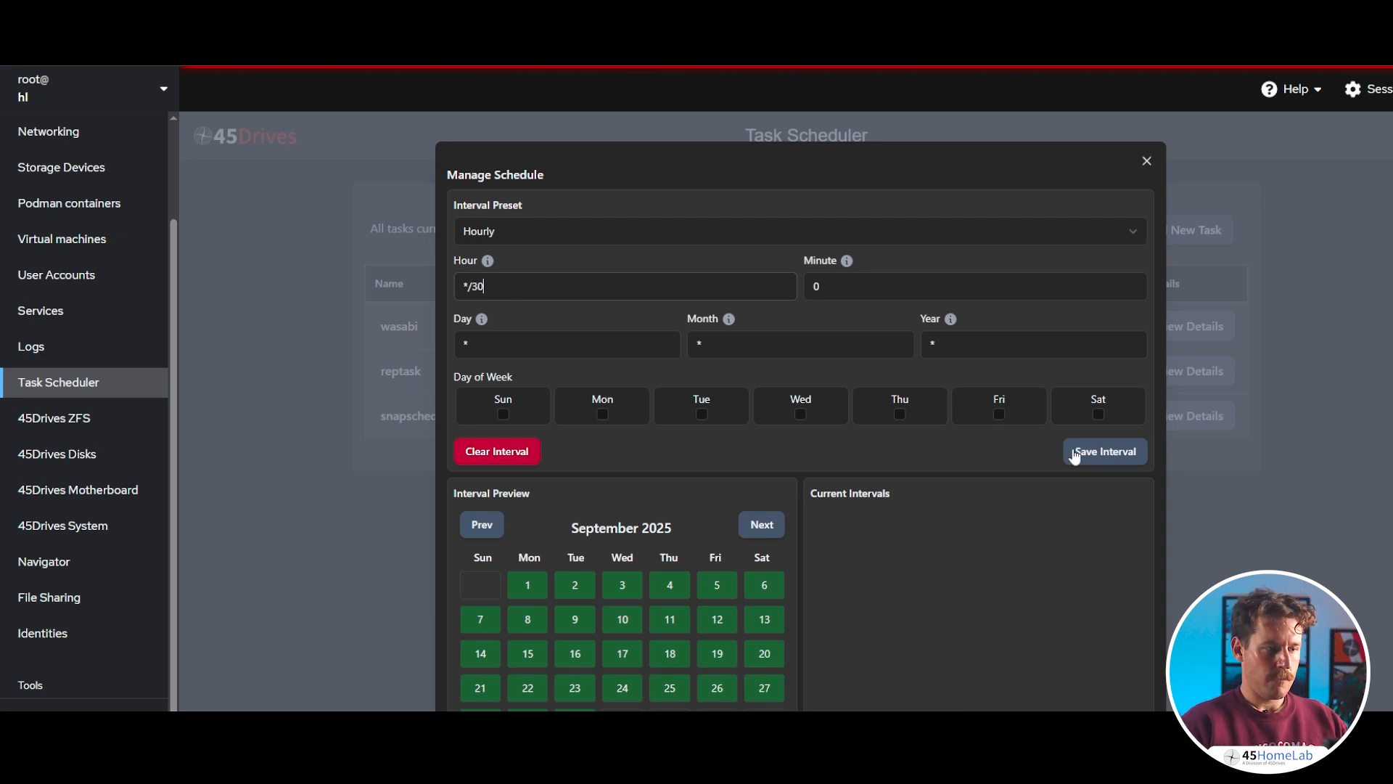
click(1108, 456)
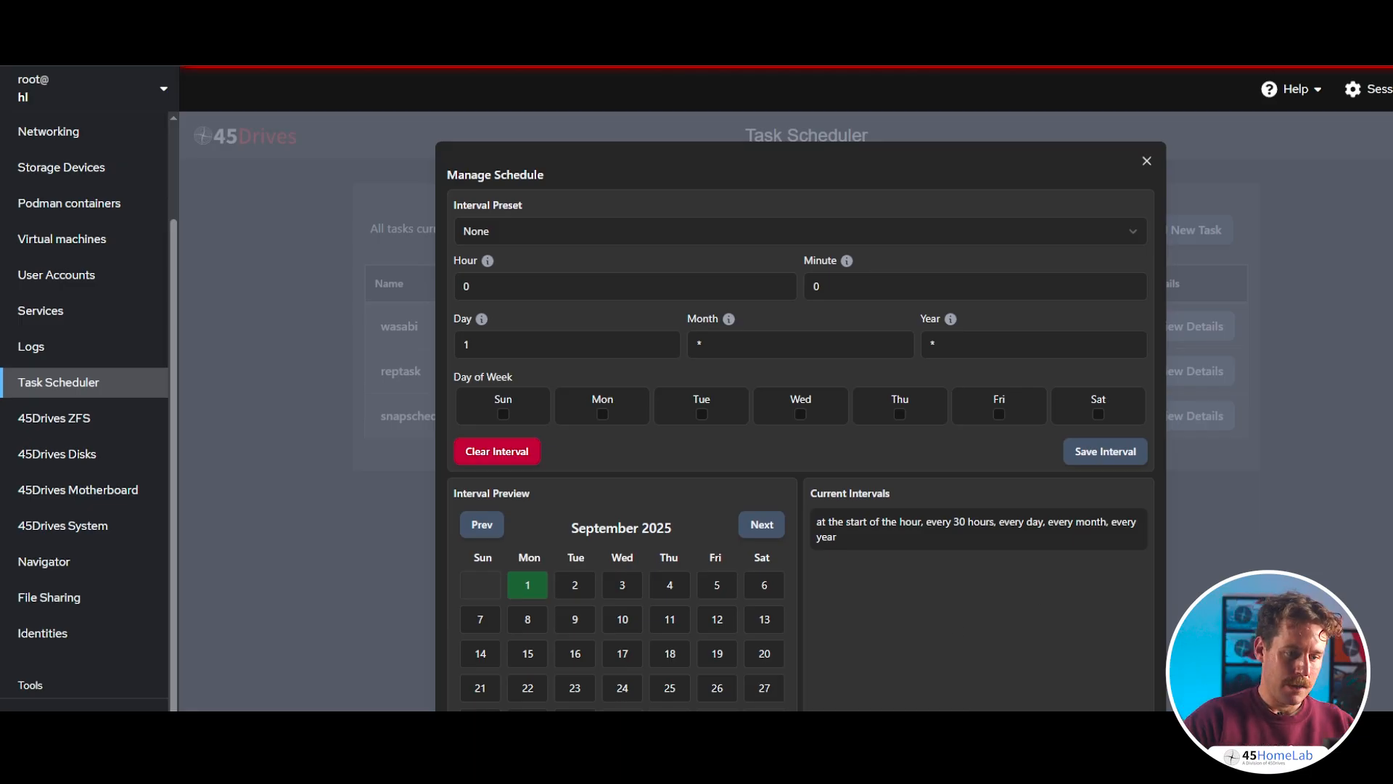
click(1101, 452)
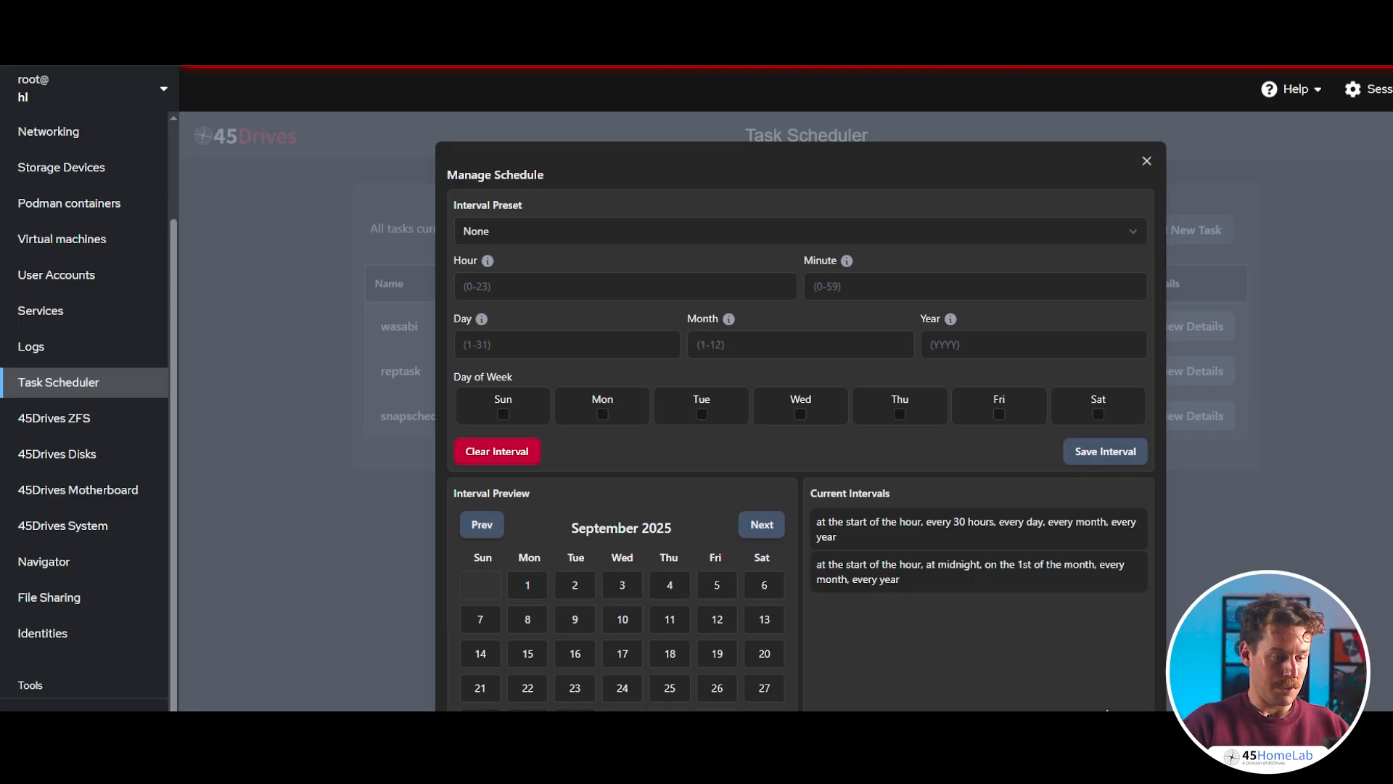
click(977, 578)
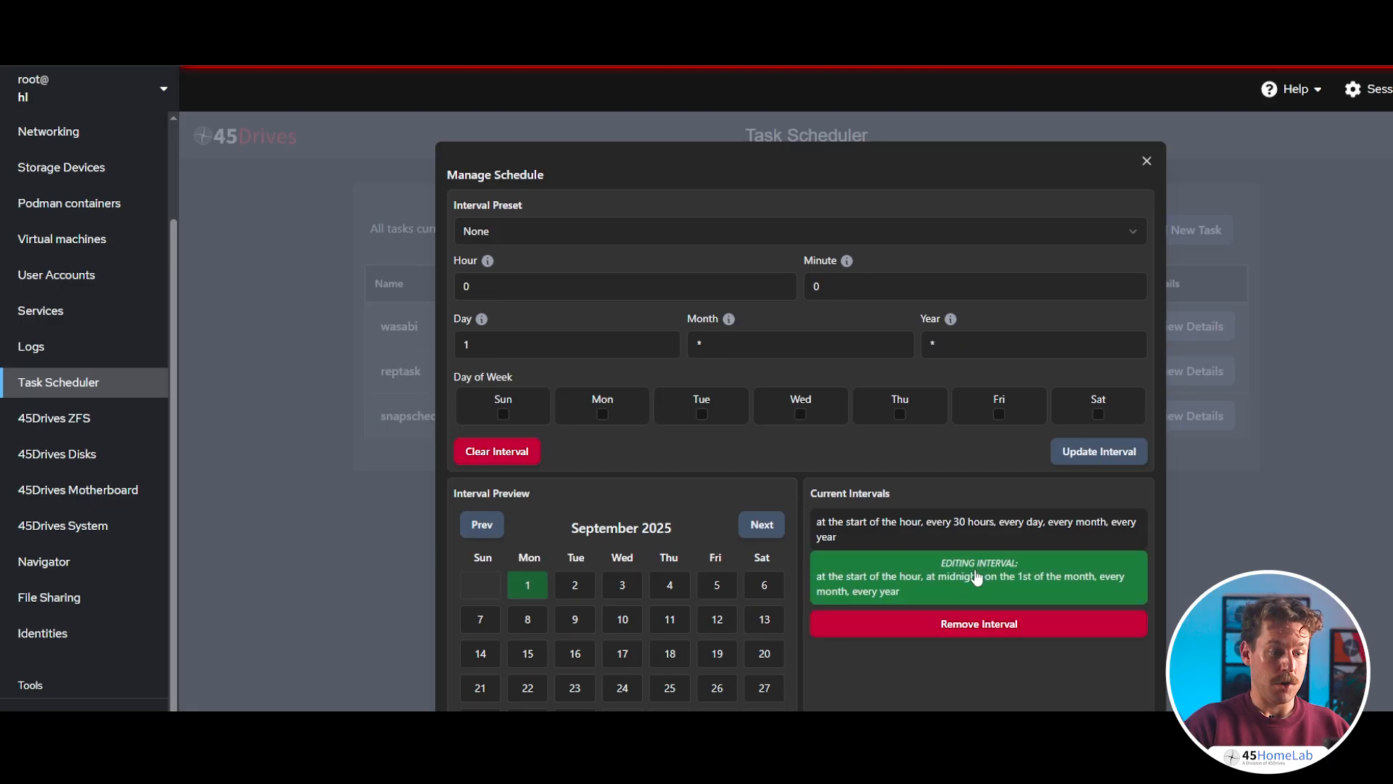
click(988, 637)
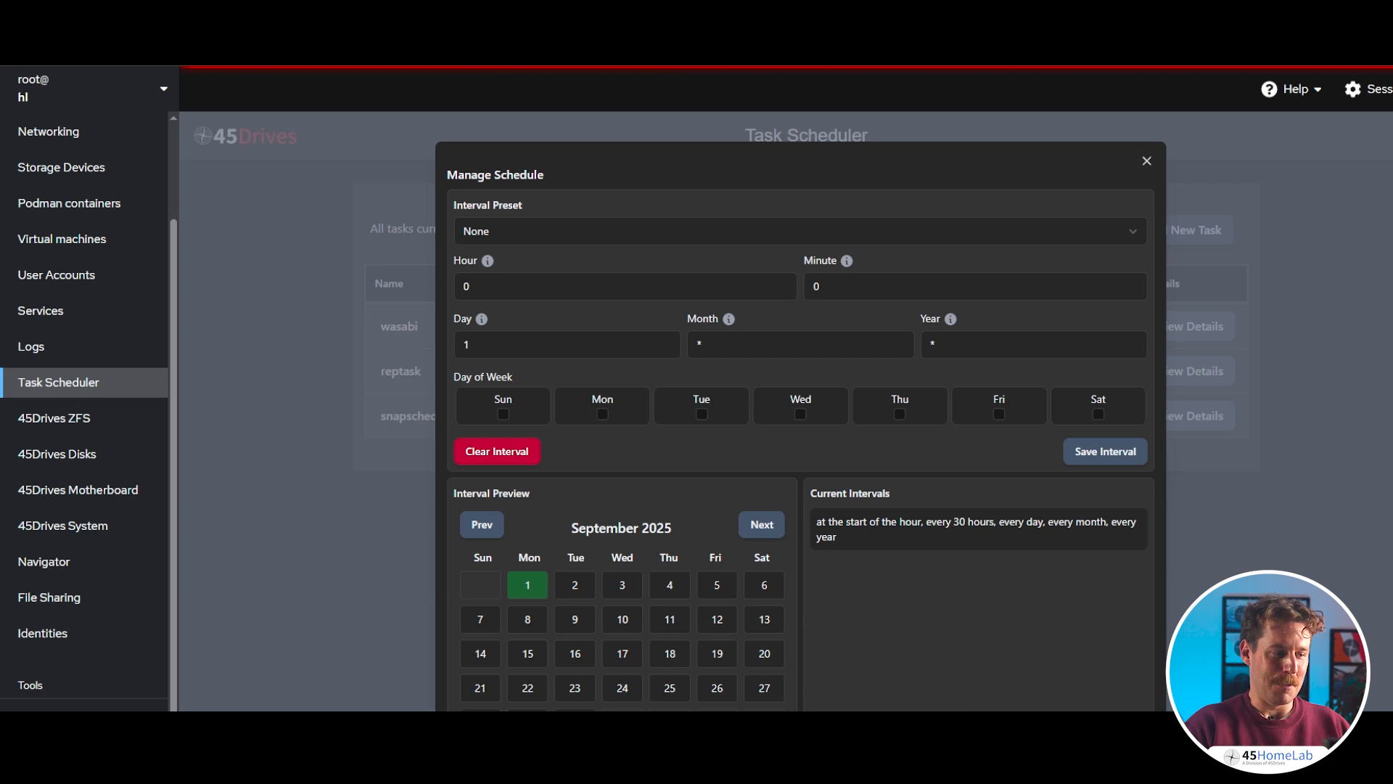
Save the rsync task's schedule and confirm scheduling it
click(1105, 451)
click(892, 399)
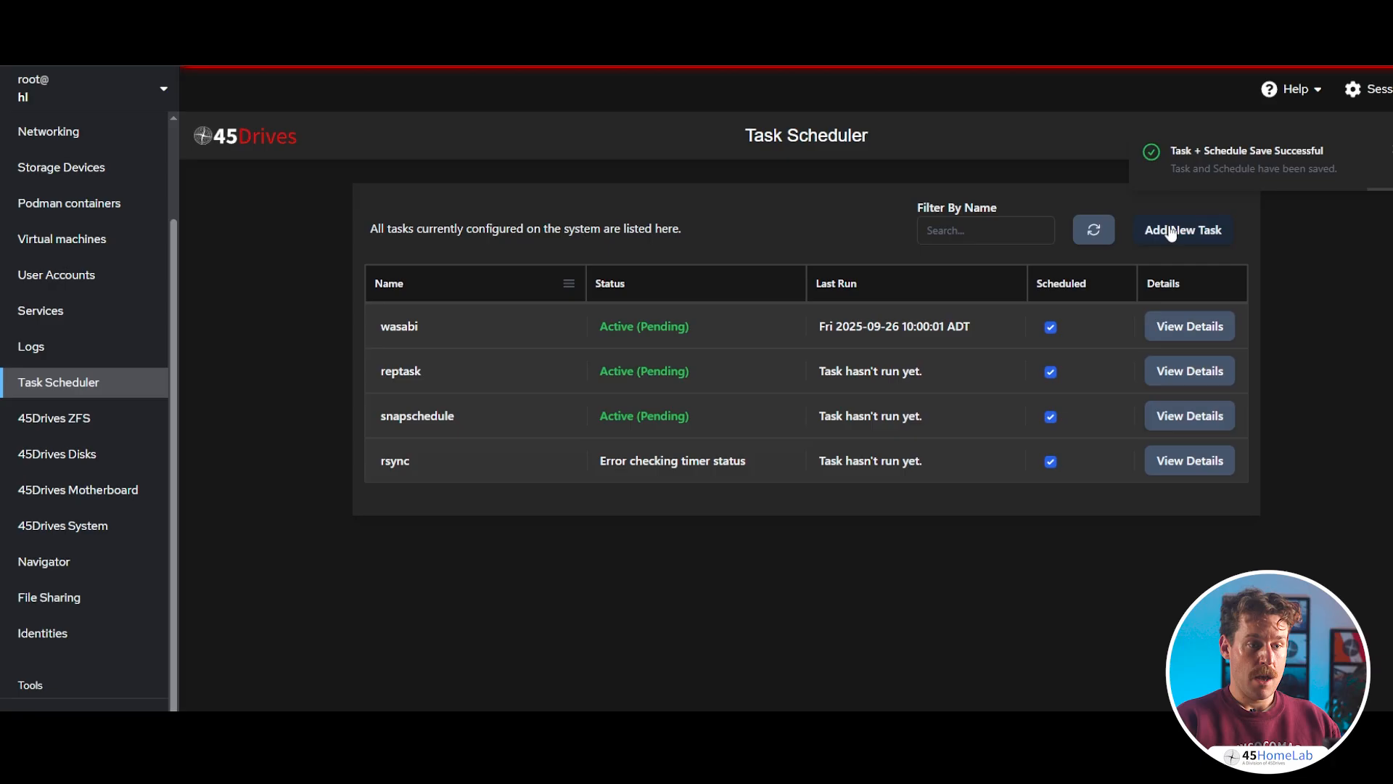
Start a new Scrub Task and name it scrub
click(1167, 234)
click(587, 287)
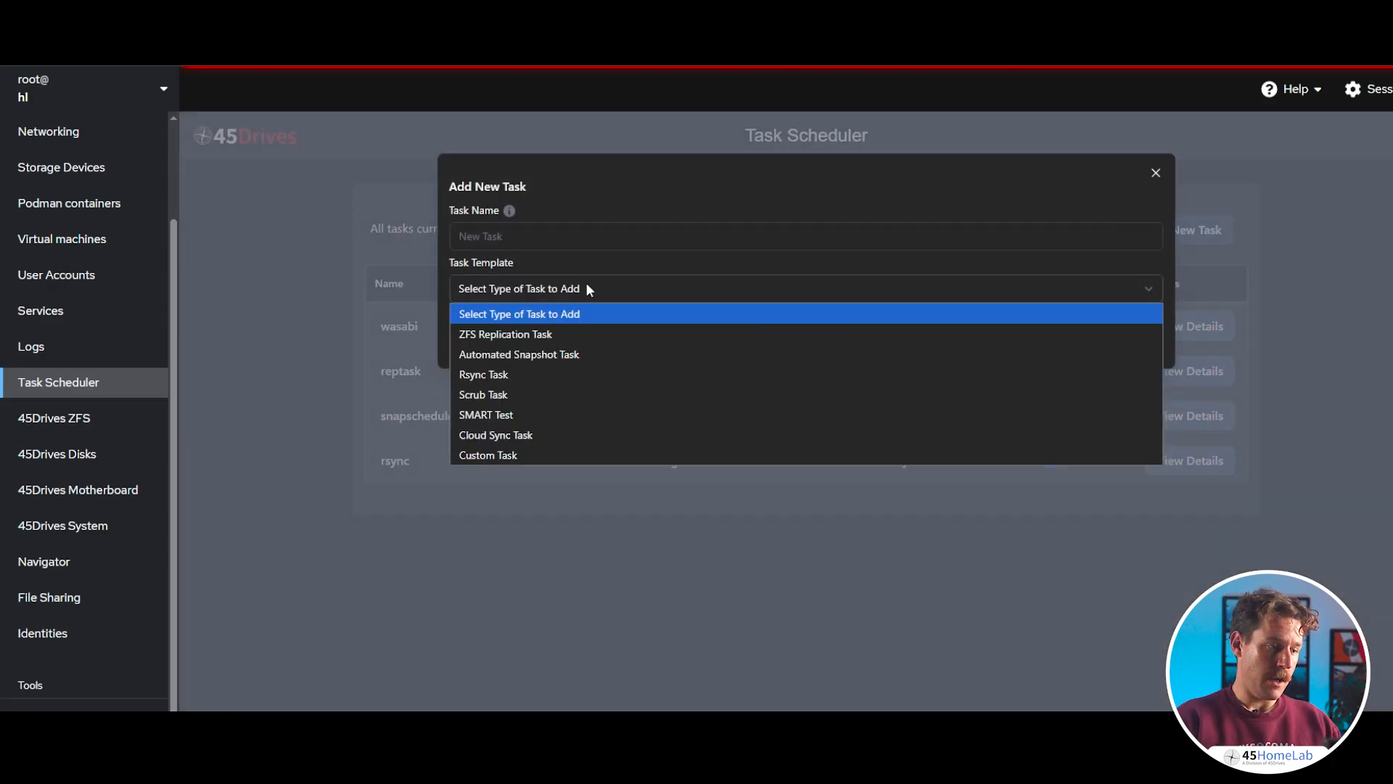
click(503, 394)
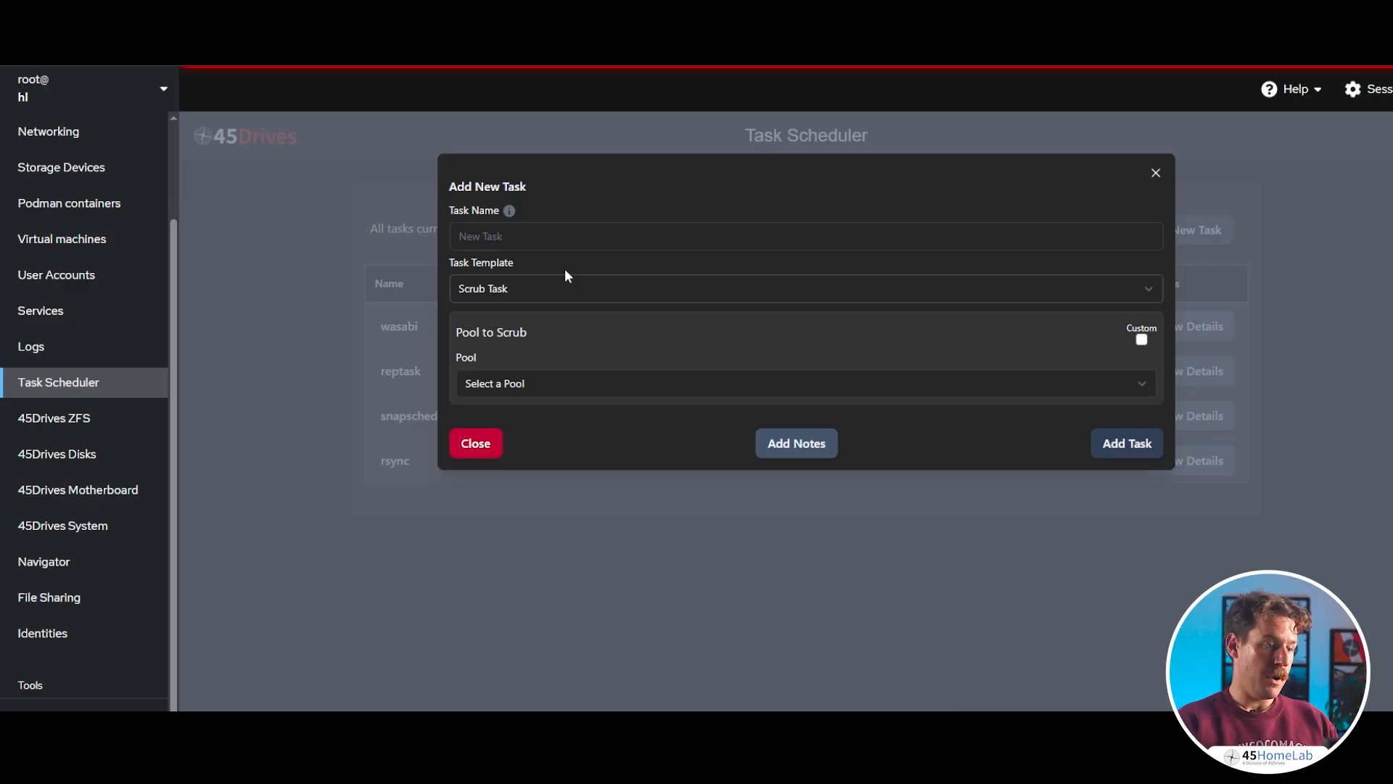
click(612, 232)
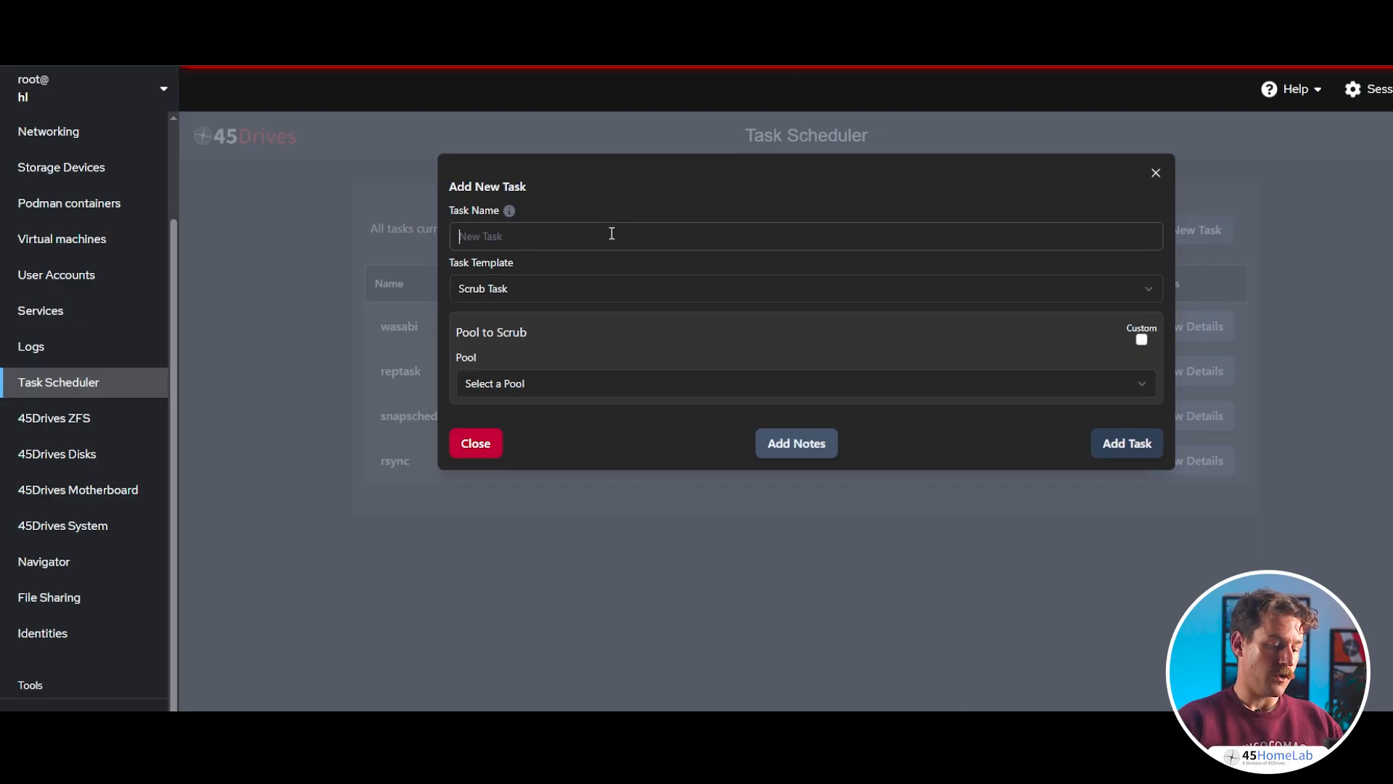
text(scrub)
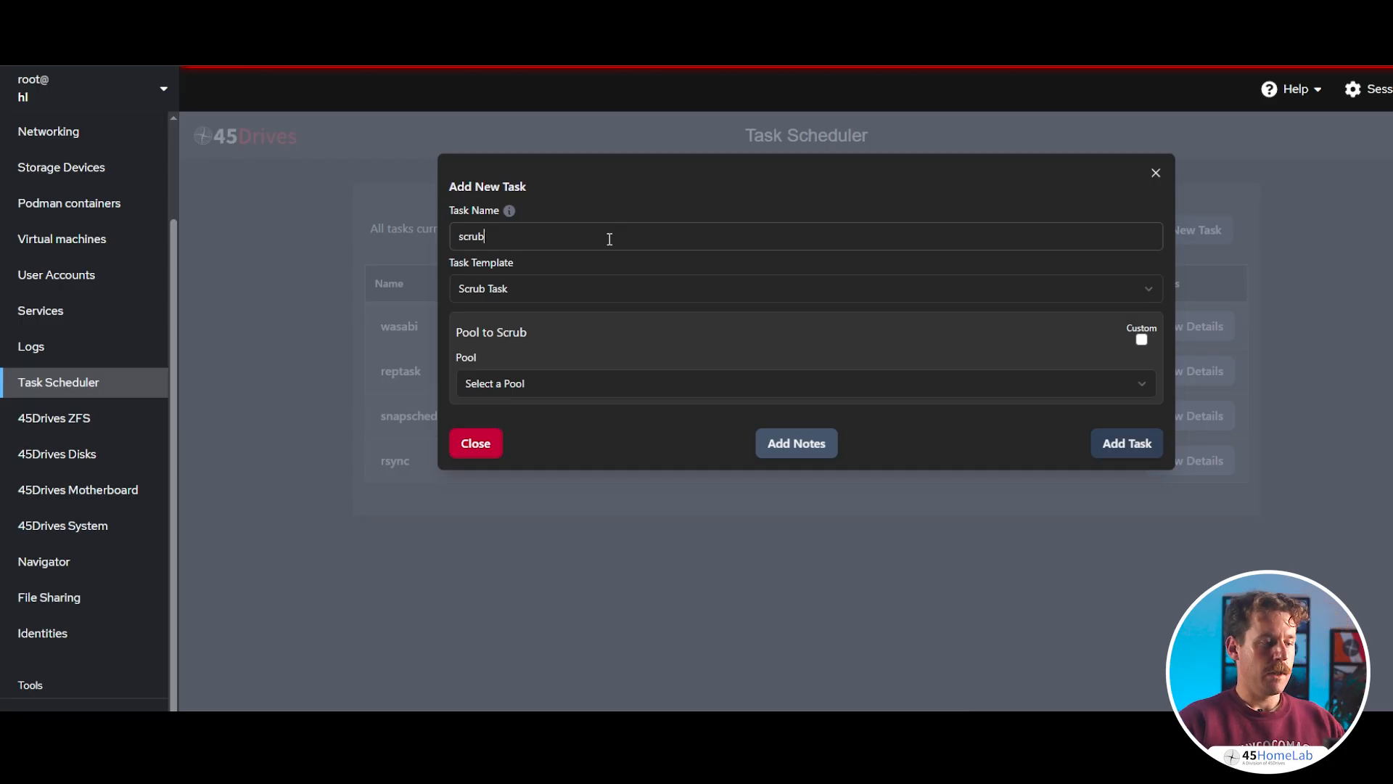
Select Tank as the pool to scrub, submit the task and choose to schedule it now
click(590, 290)
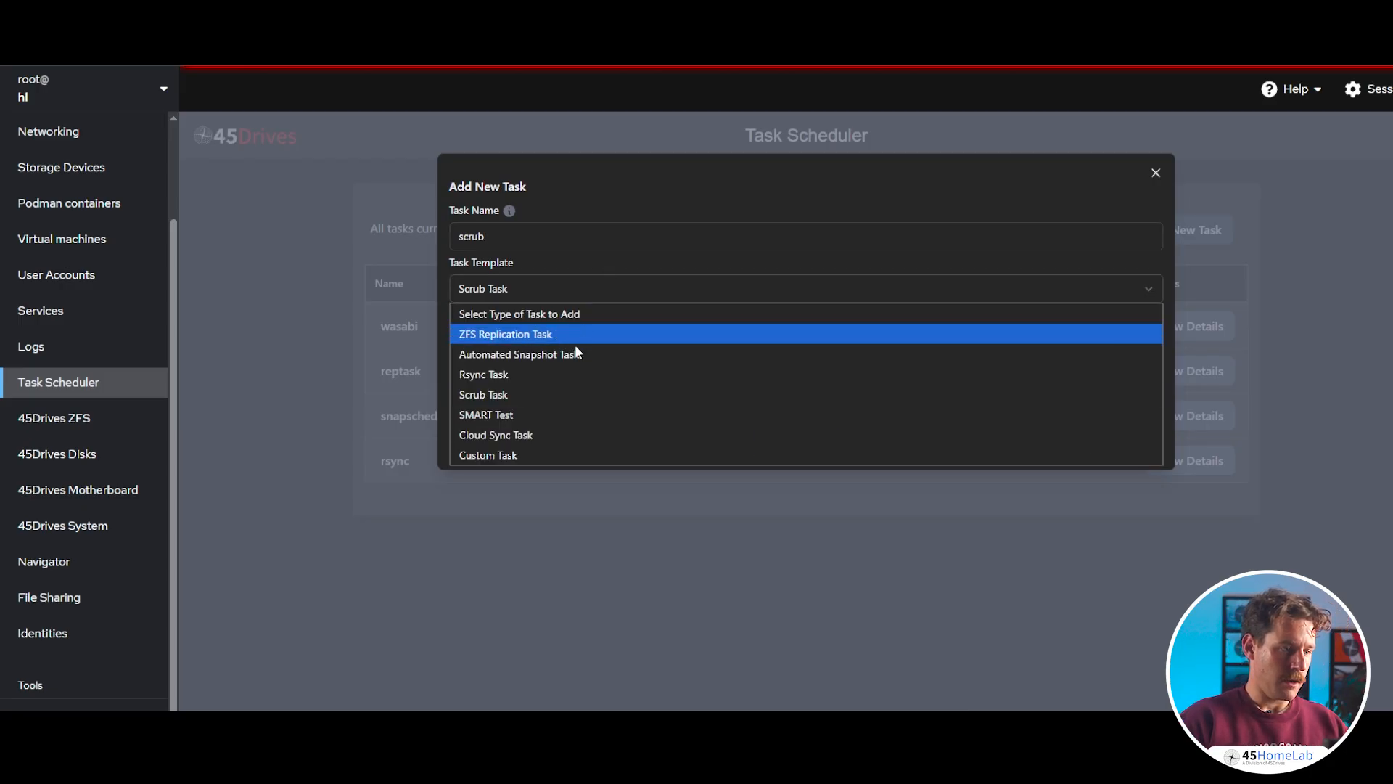
click(525, 393)
click(593, 386)
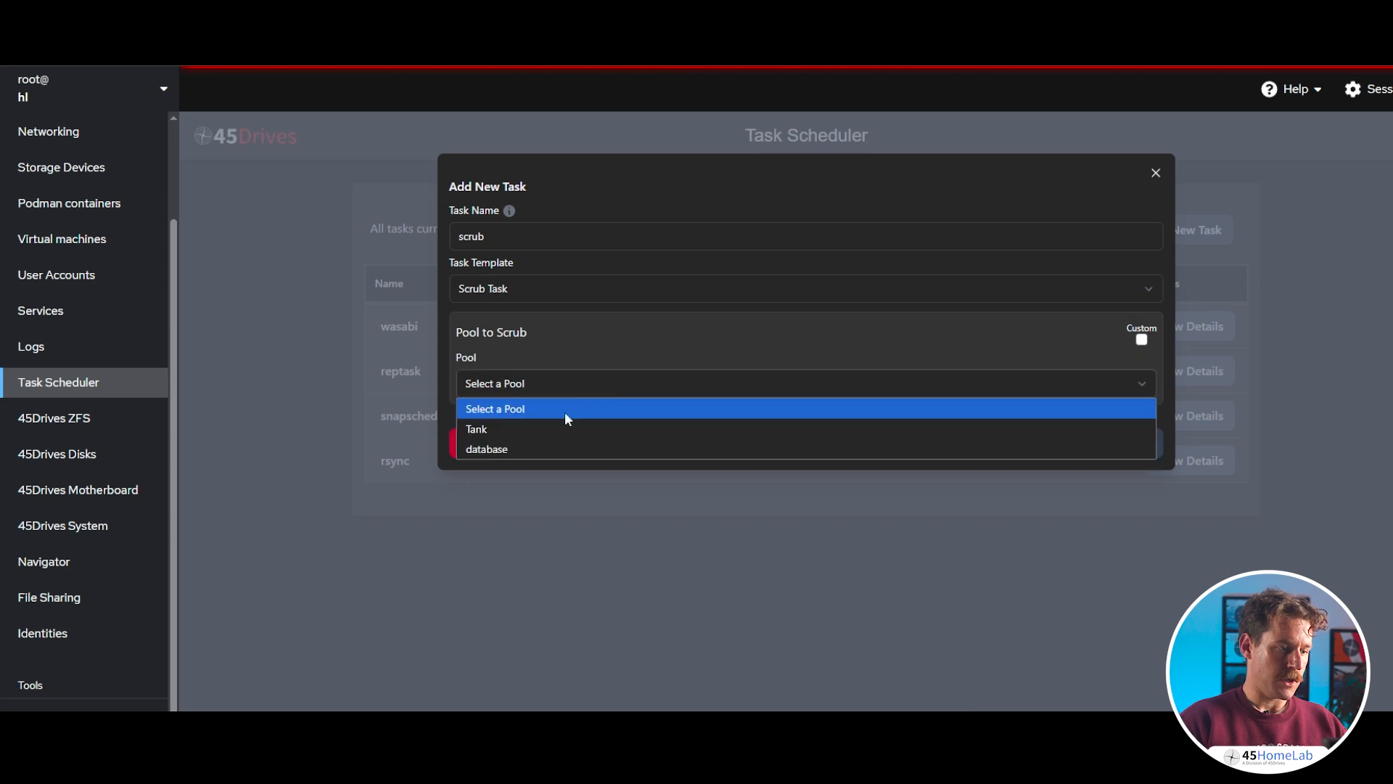
click(554, 424)
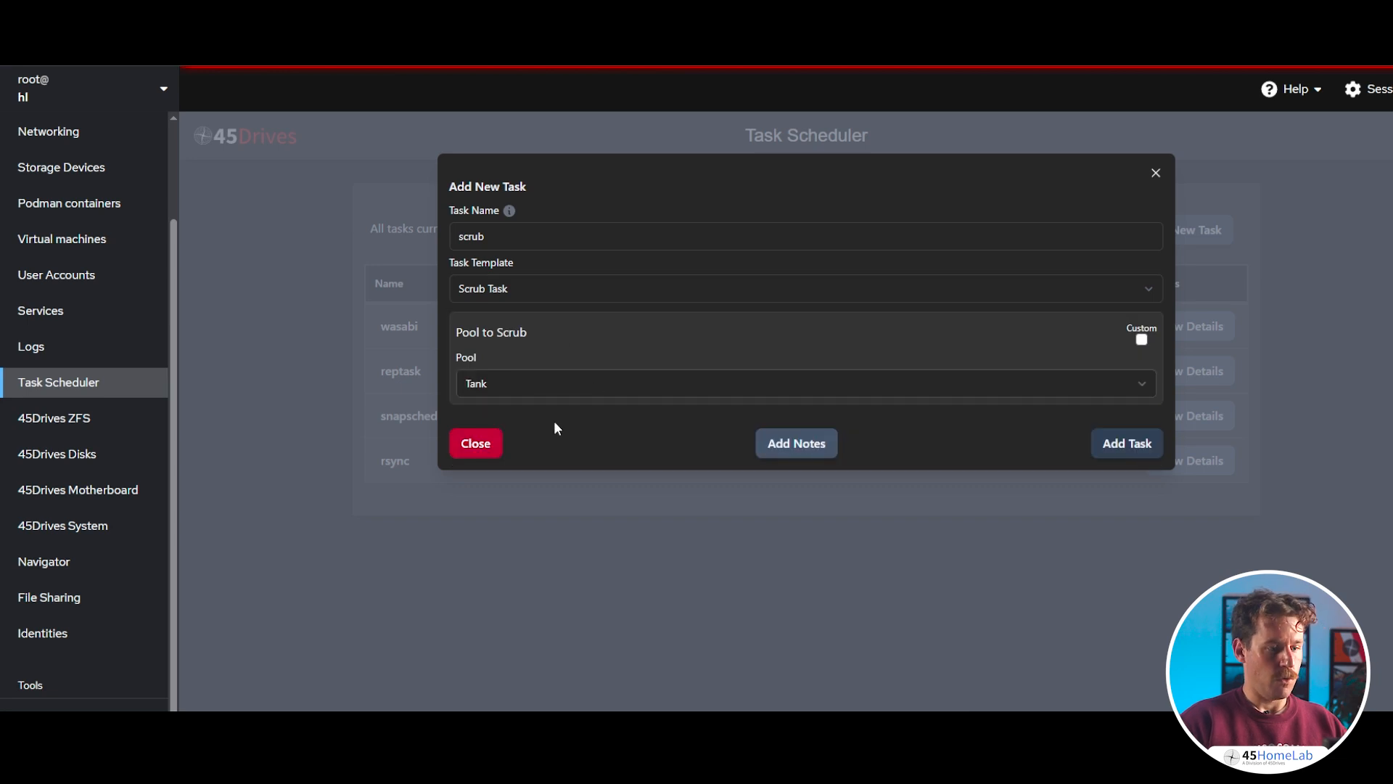
click(1118, 449)
click(877, 401)
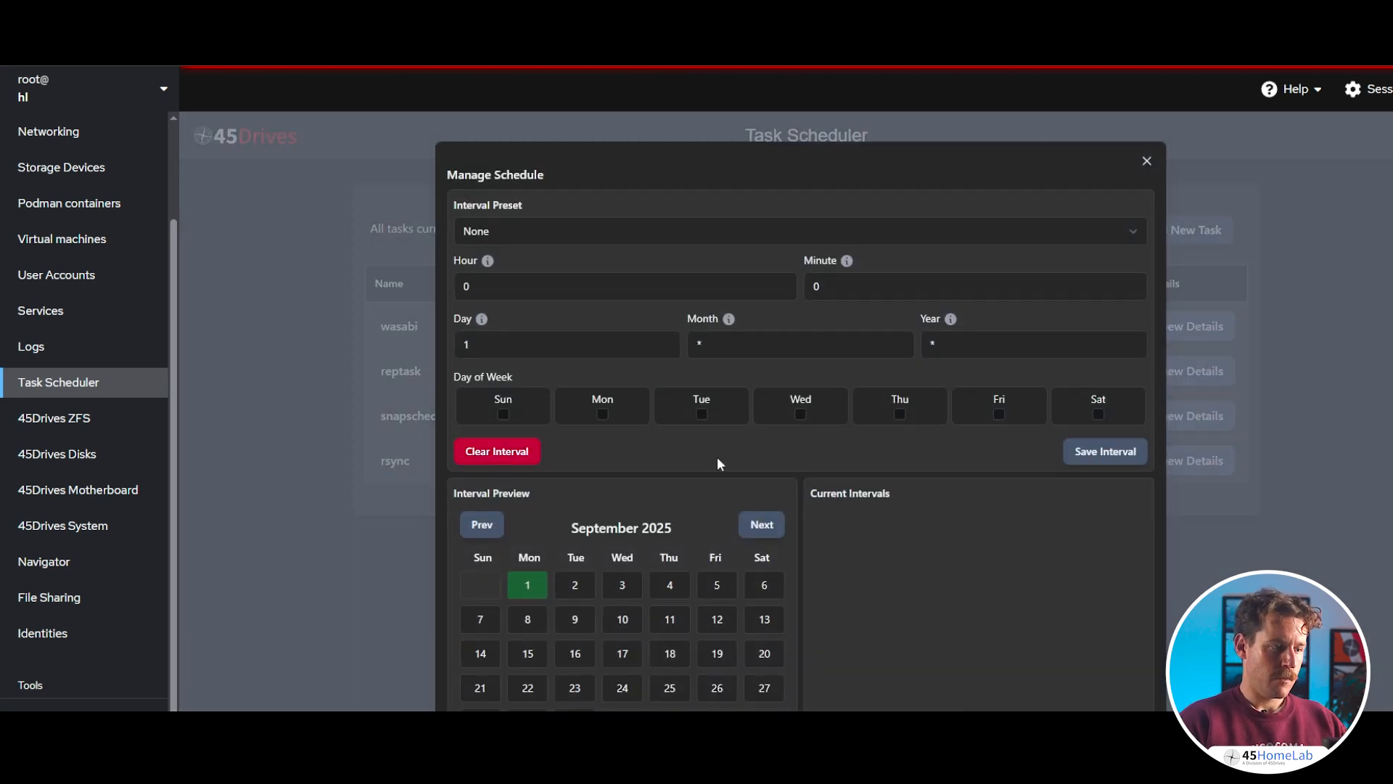
Schedule the scrub task with the Monthly interval preset restricted to Saturday, and save the schedule
click(595, 248)
click(507, 354)
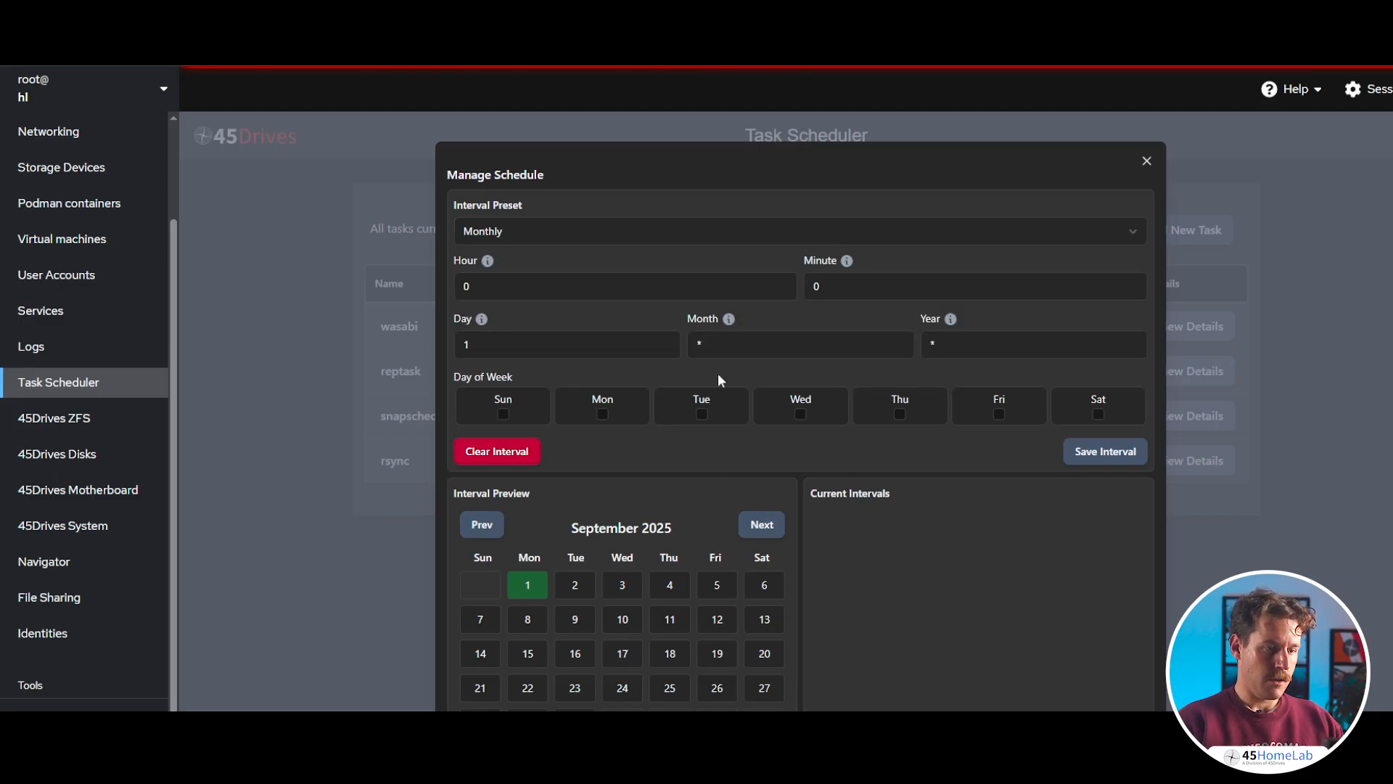
click(1093, 415)
click(1094, 452)
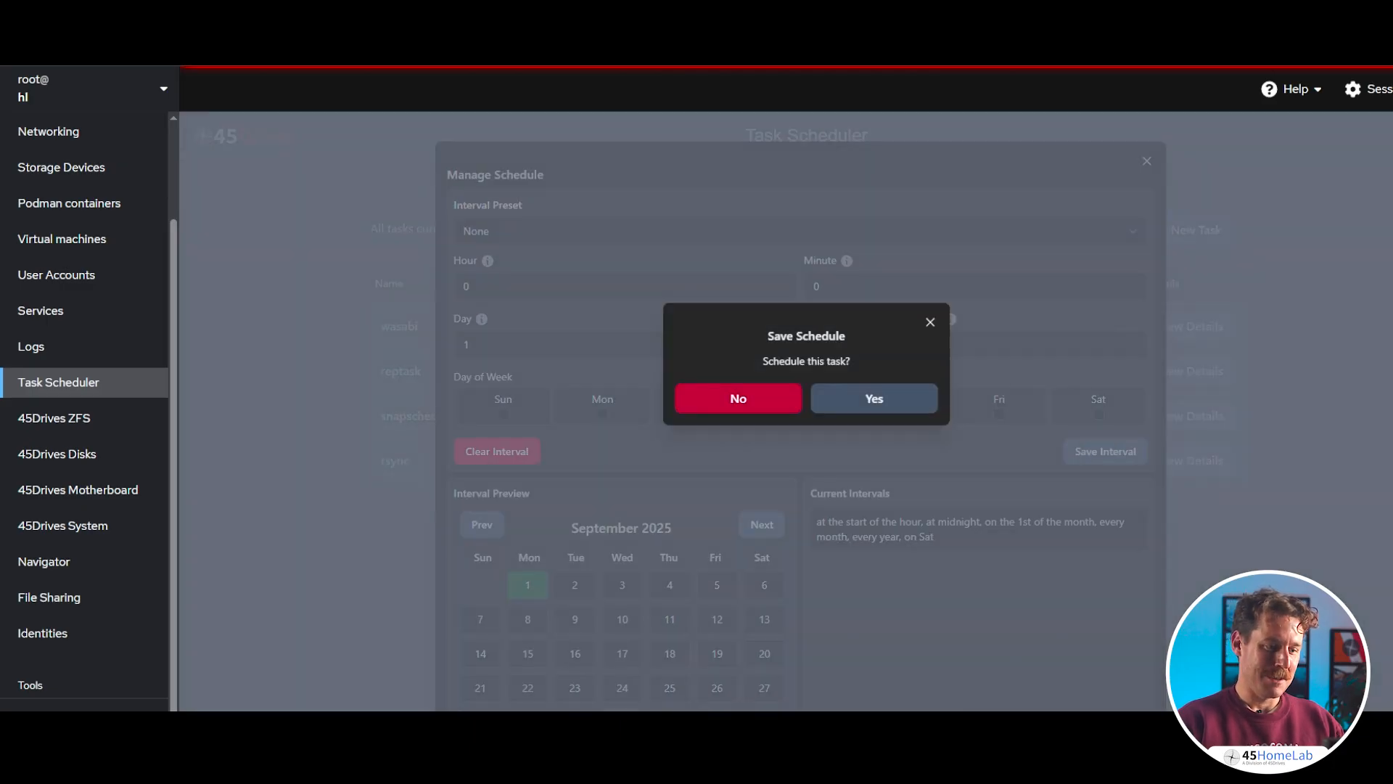
click(894, 403)
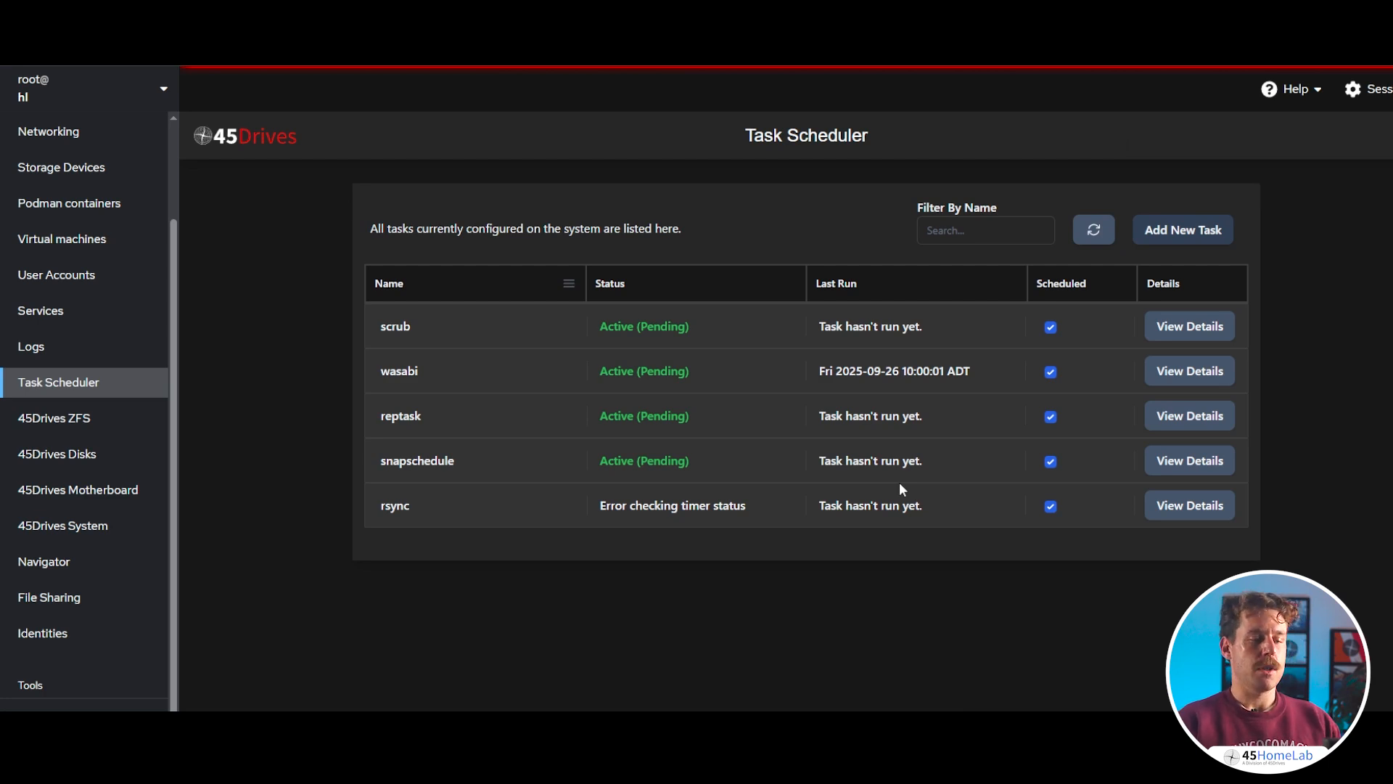
Start a new task using the SMART Test template and name it smartctl
click(1154, 229)
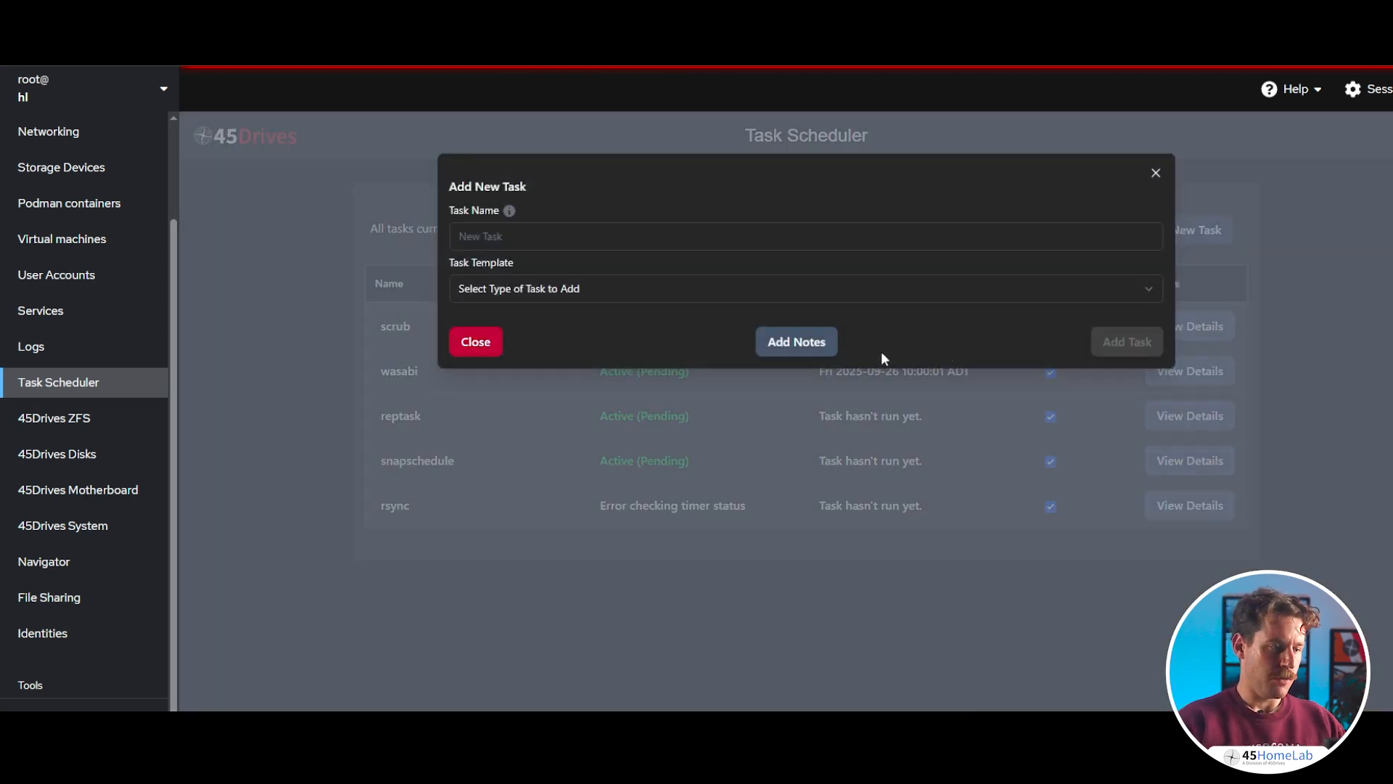
click(679, 288)
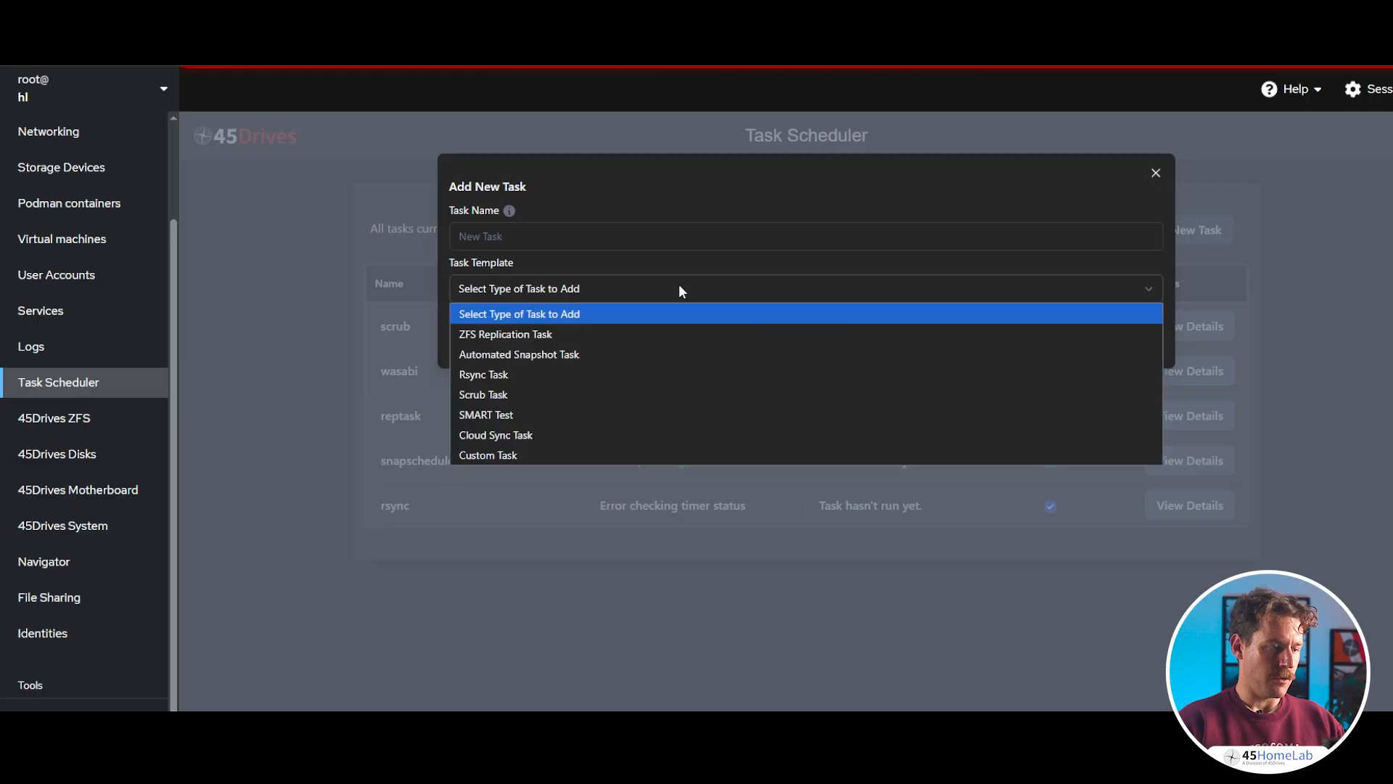
click(547, 412)
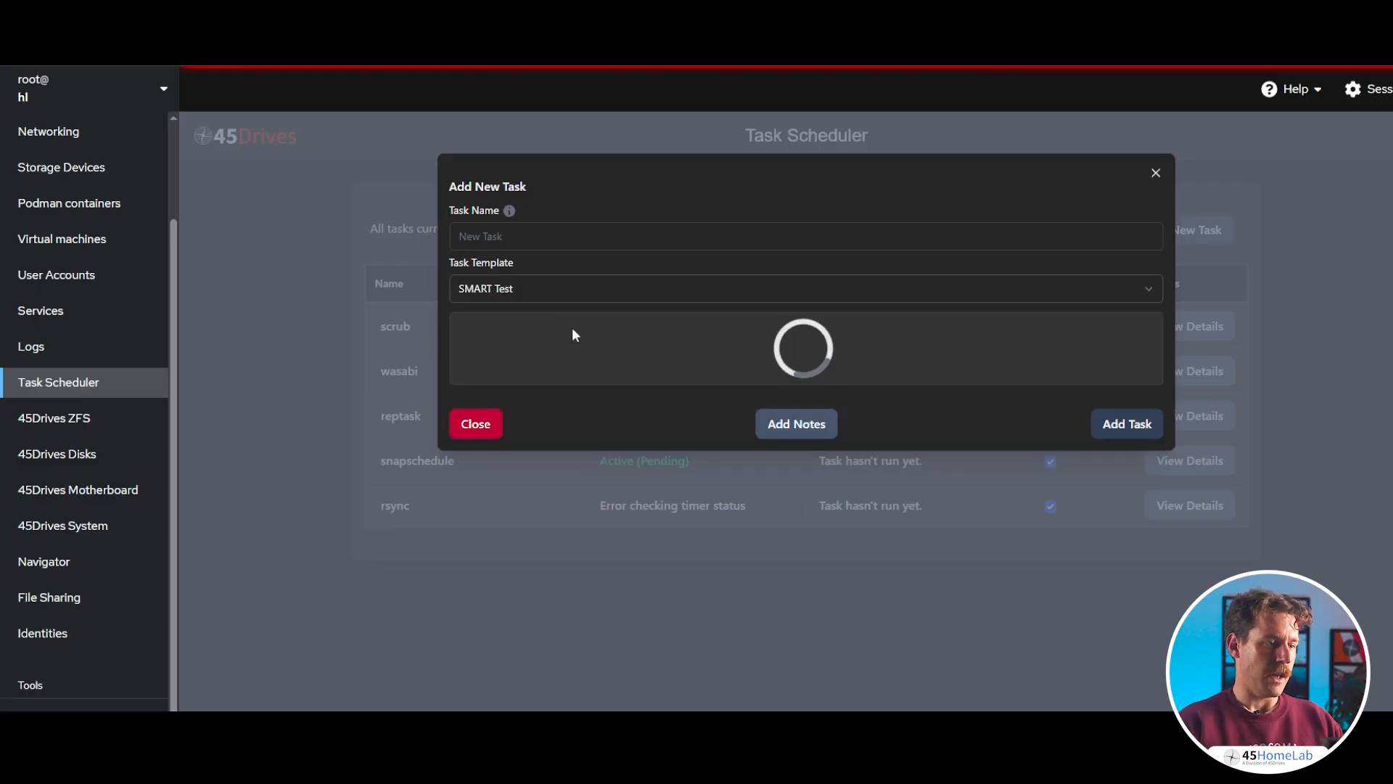
click(537, 231)
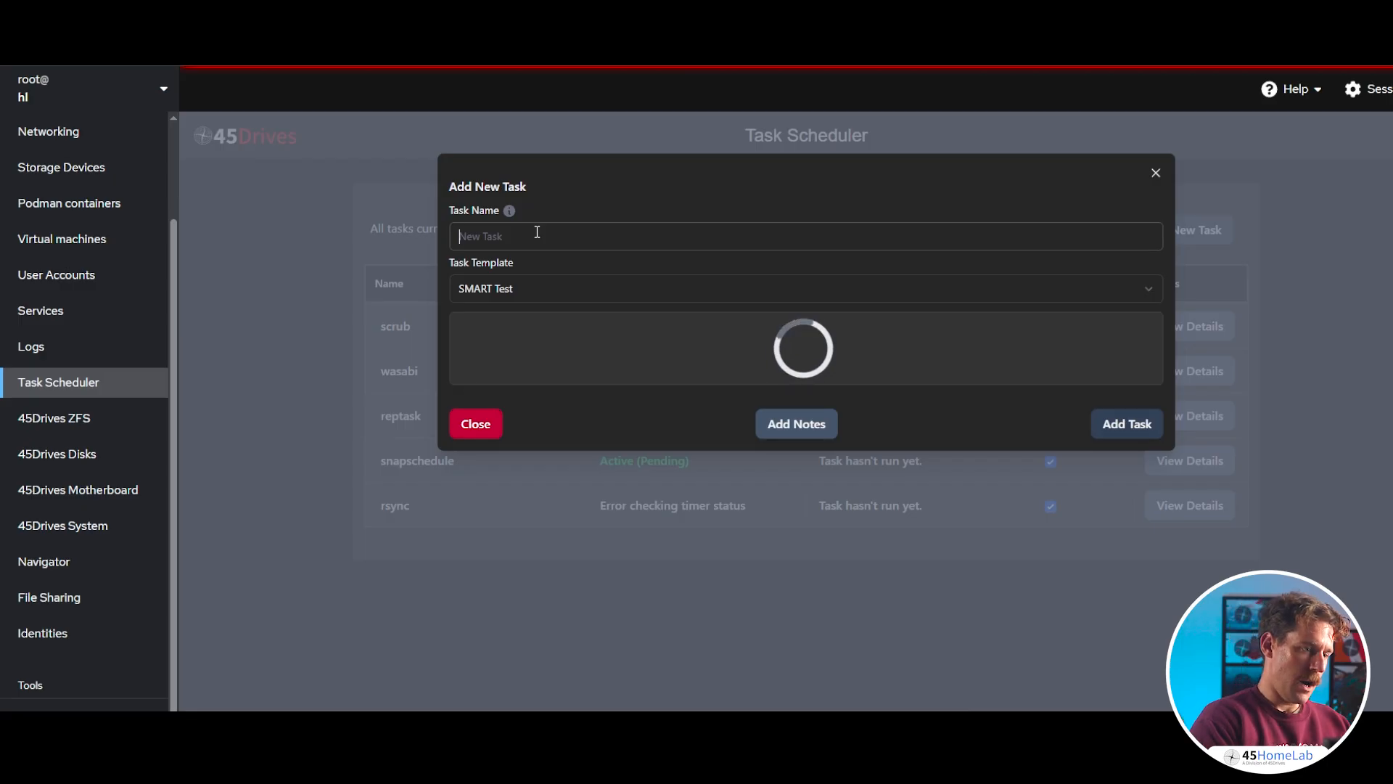
text(sma)
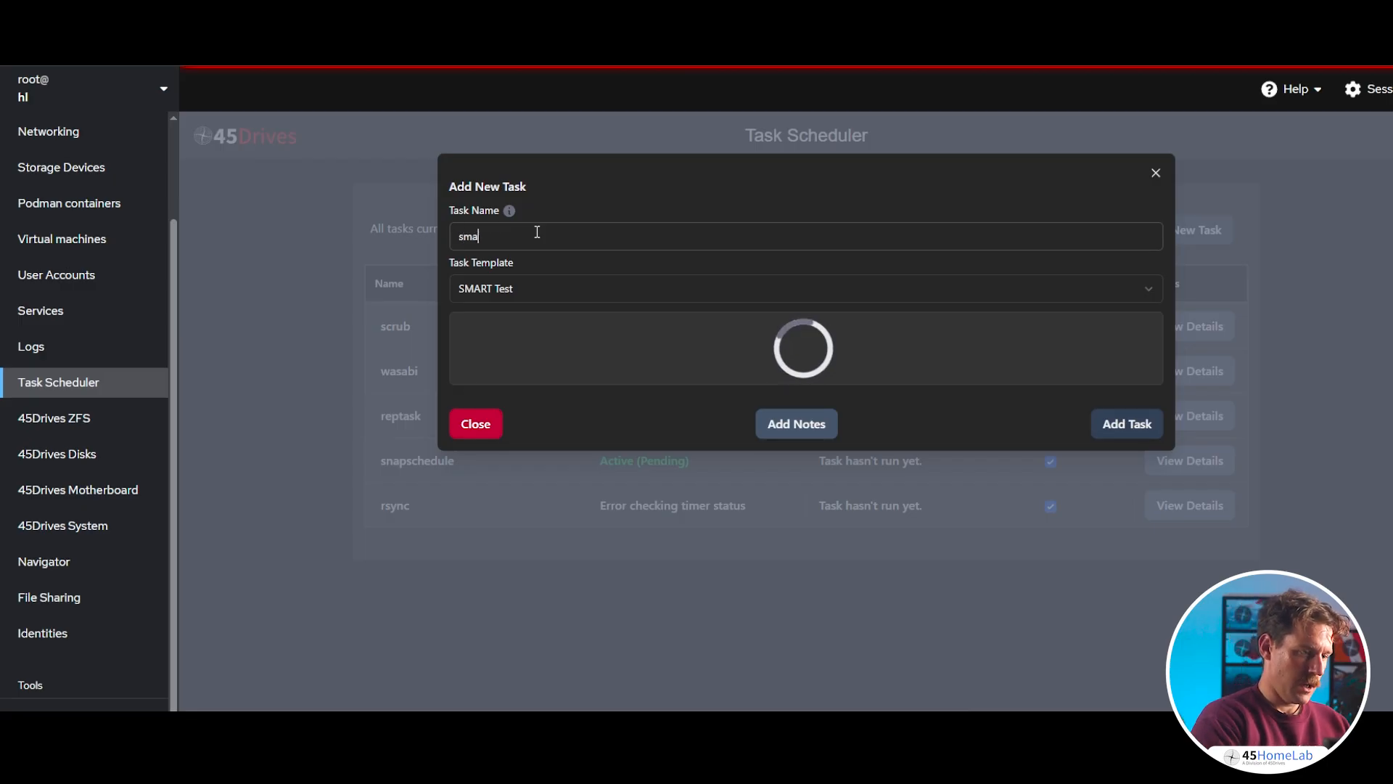
text(rtctl)
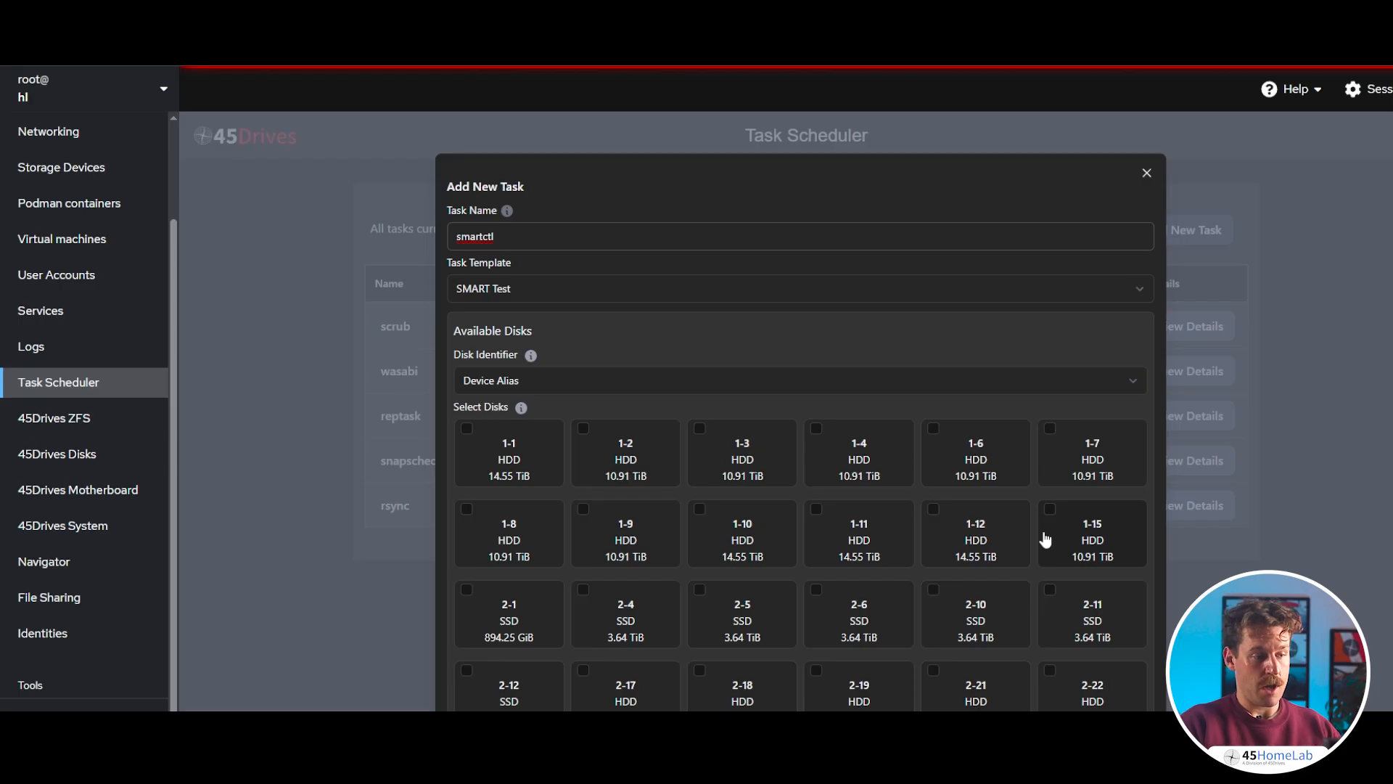
Select disks 2-4, 2-5, 2-6, 2-10 and 2-11 for the SMART task and set the test type to Immediate Offline Test
click(650, 613)
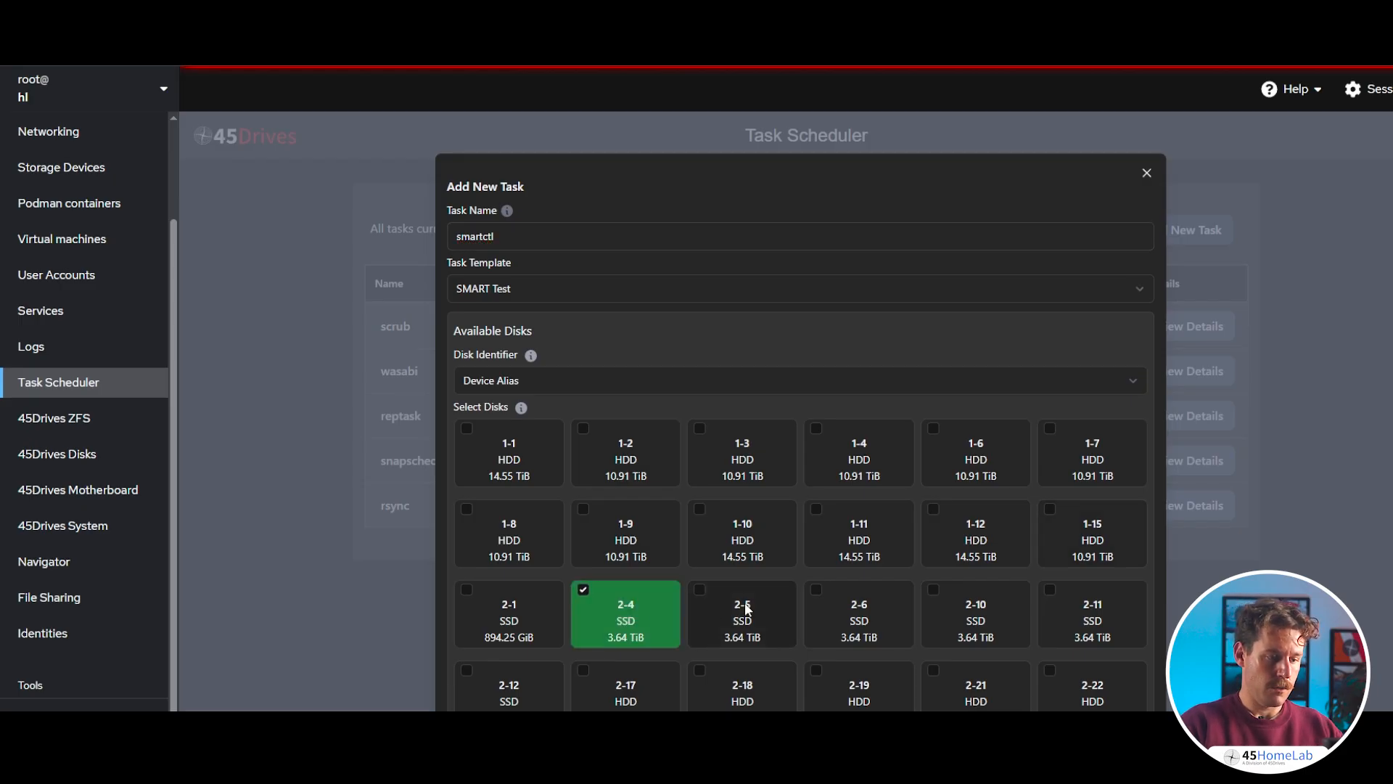
click(741, 611)
click(861, 603)
click(951, 604)
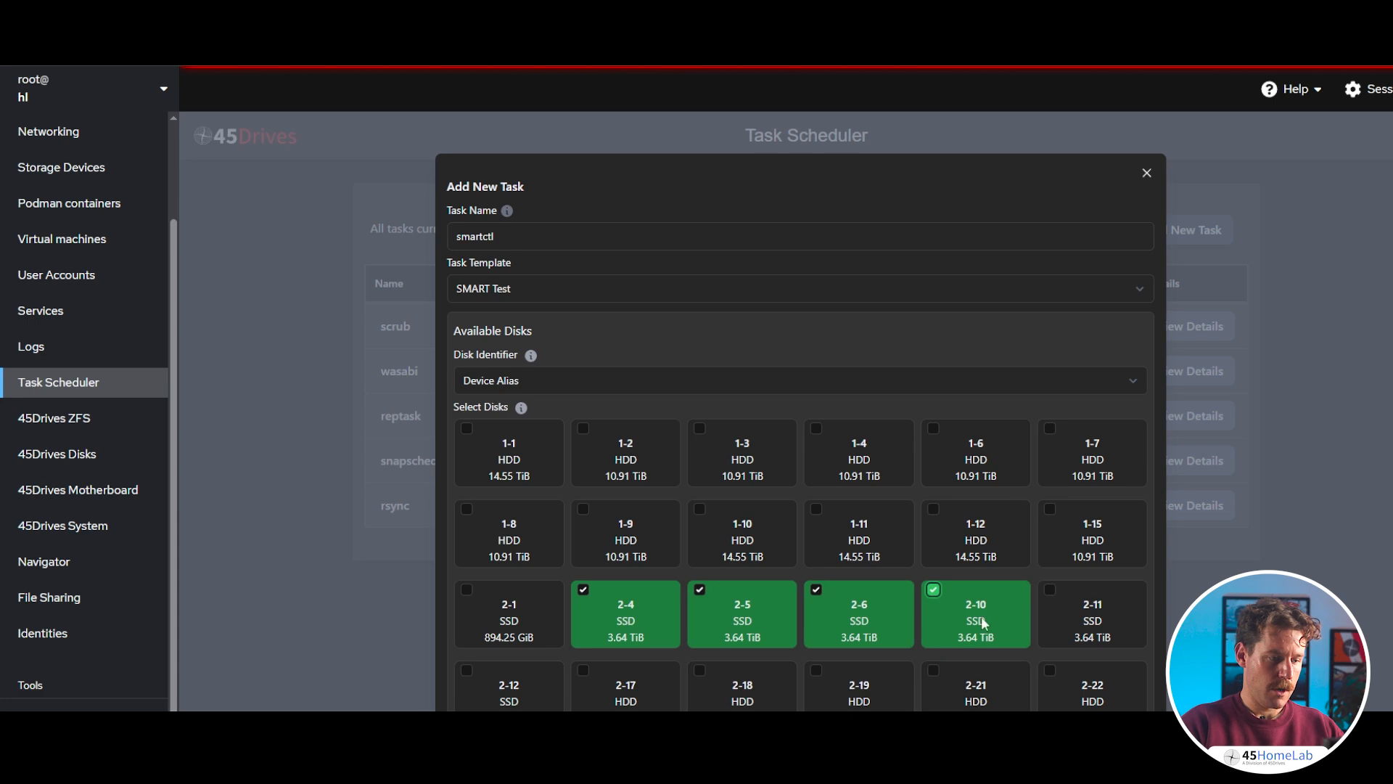
scroll(667, 617, down, 1)
scroll(633, 511, down, 3)
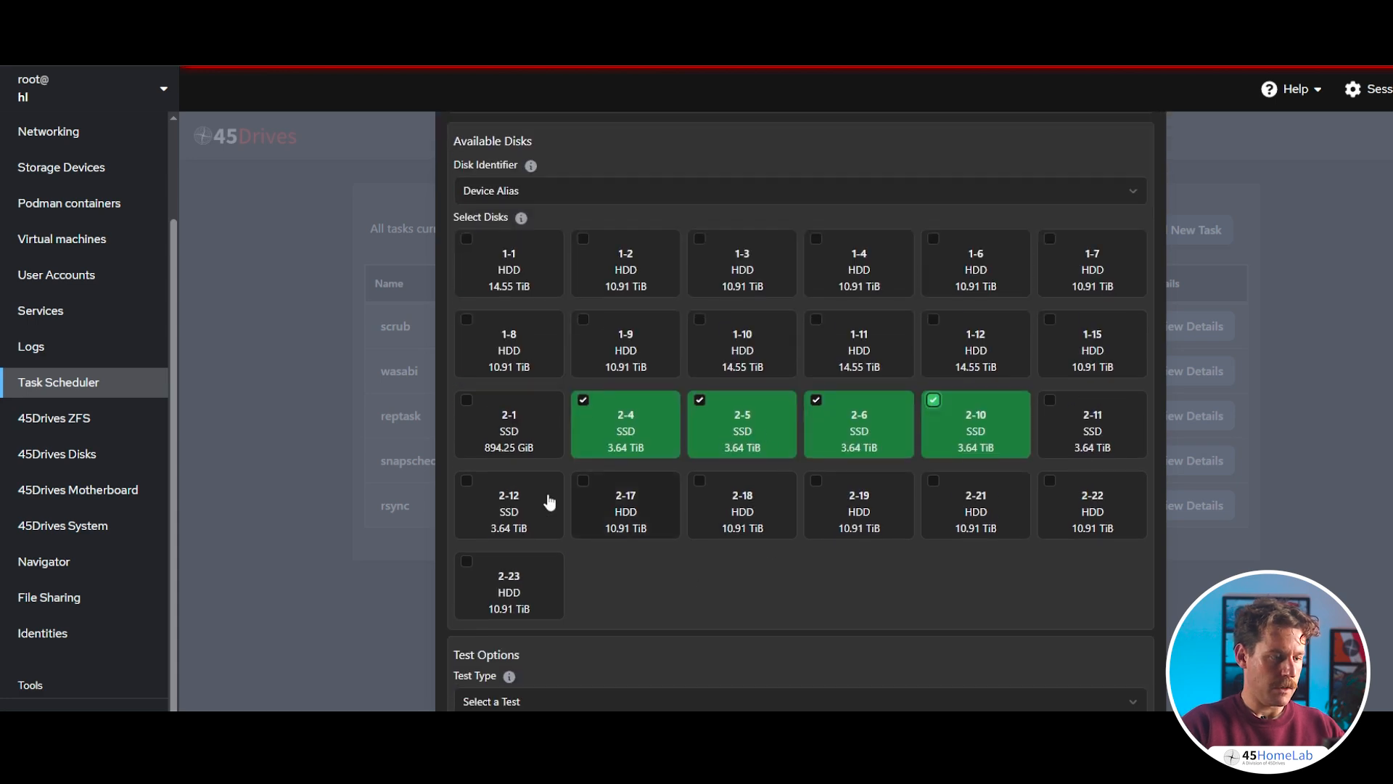
click(1096, 432)
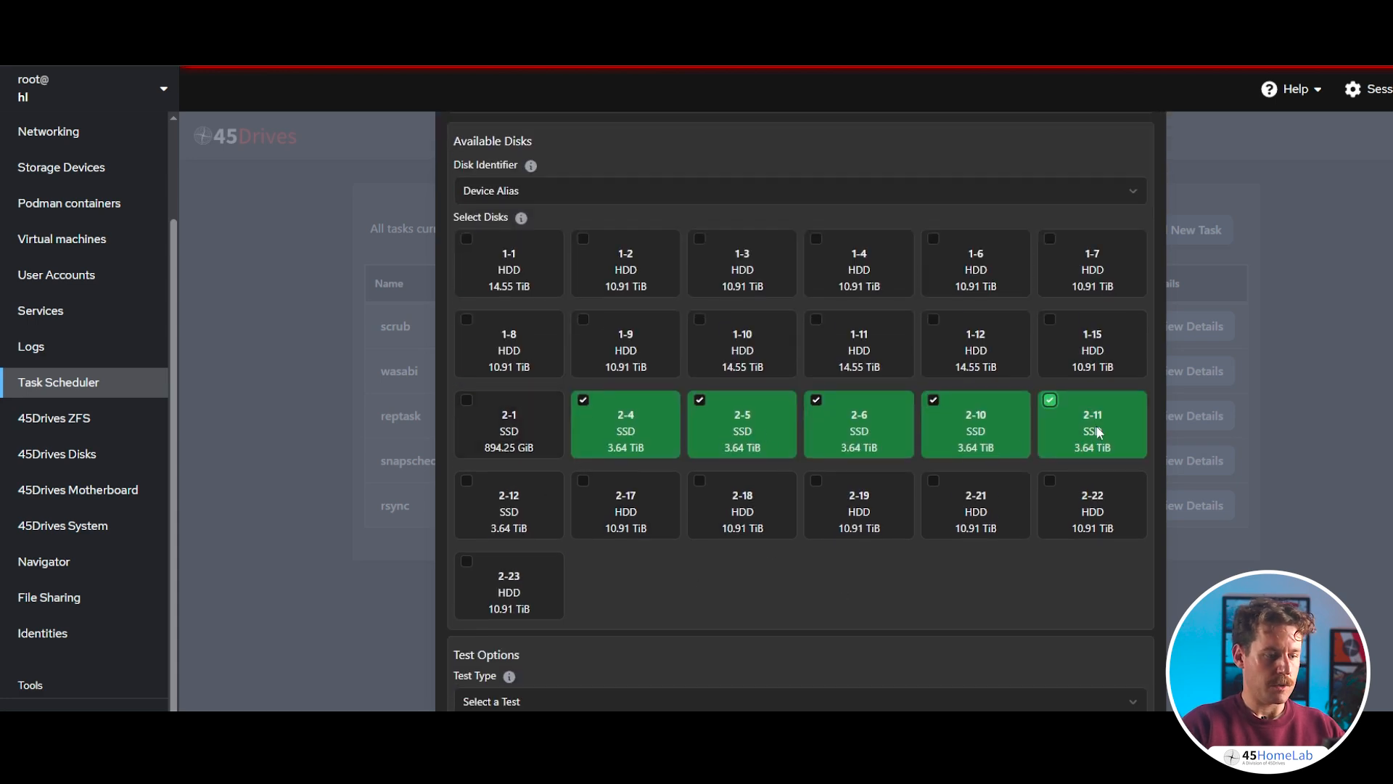
click(544, 701)
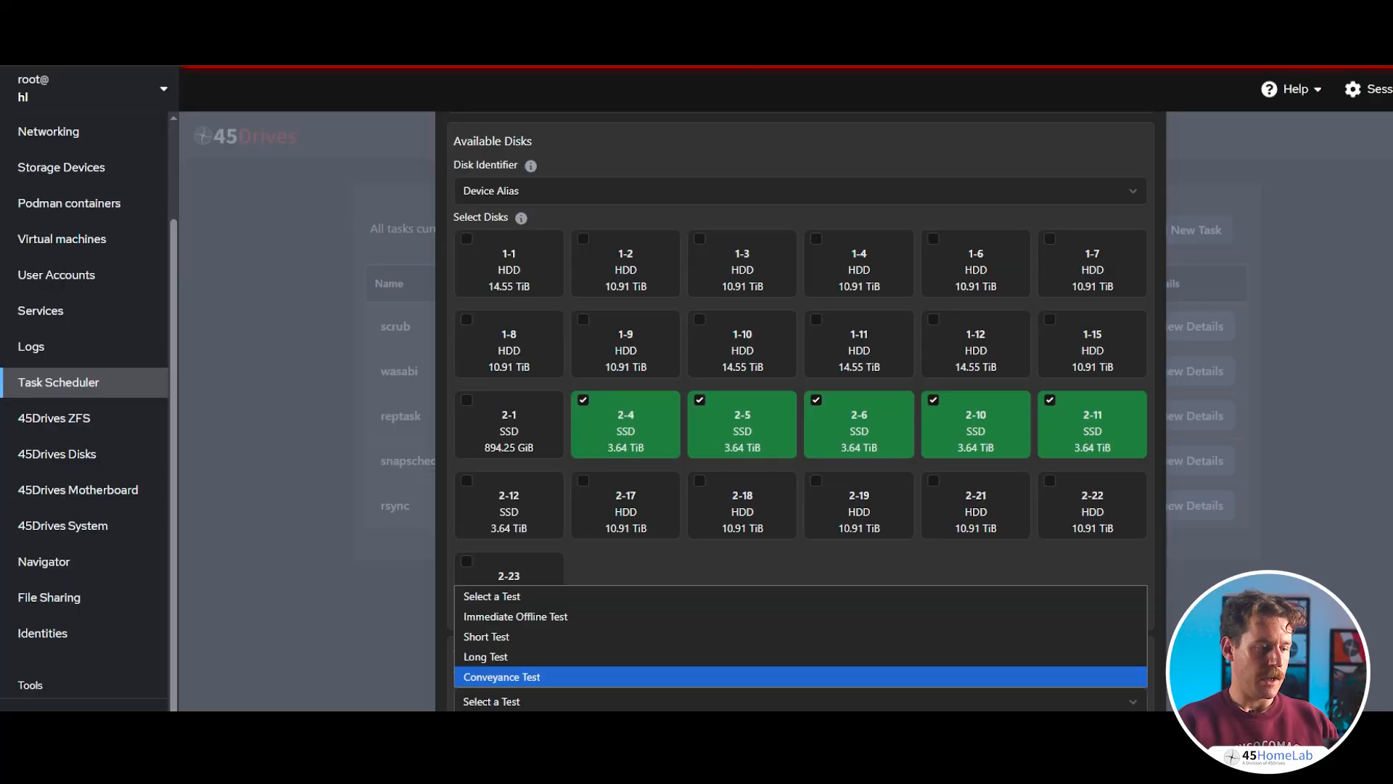
click(498, 615)
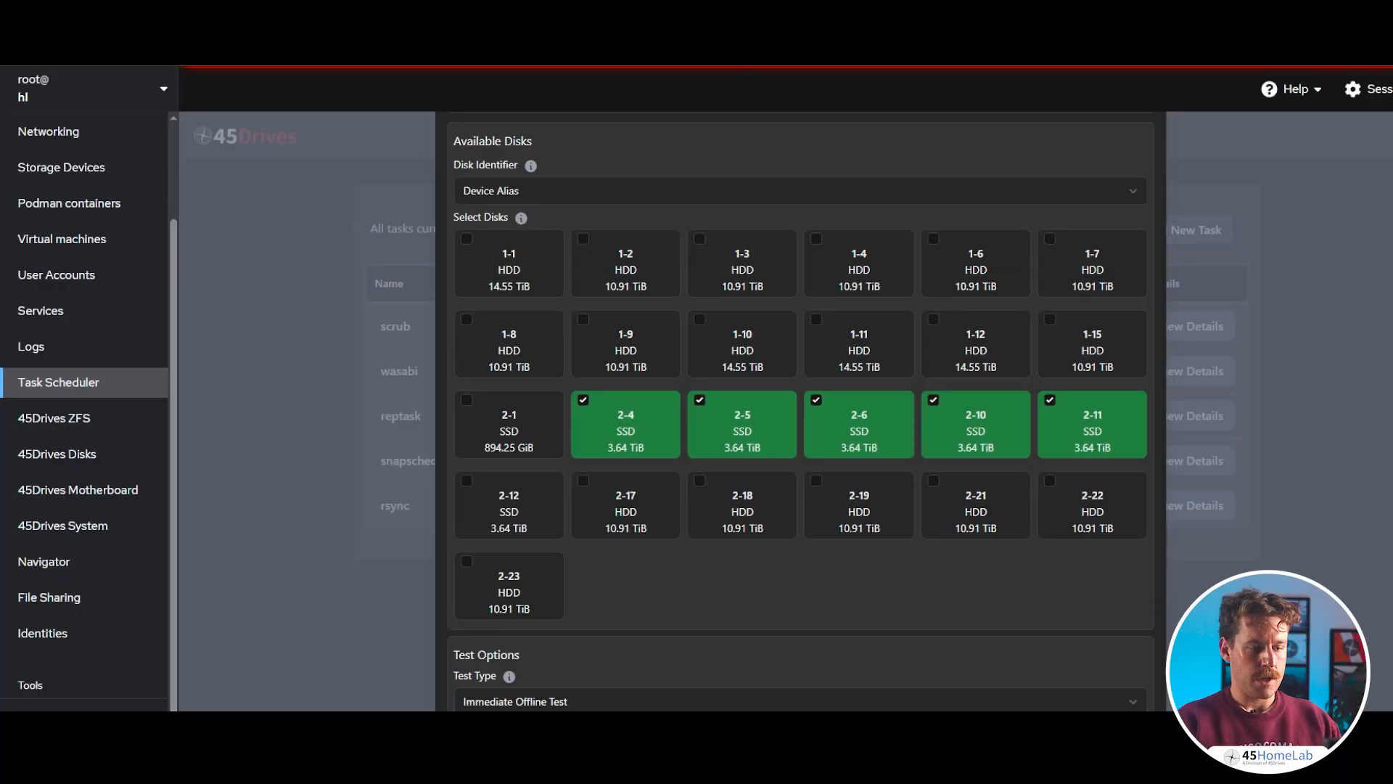
Add the note "smartctl checks for Tank zpool" and submit the SMART task without scheduling it
scroll(616, 675, down, 3)
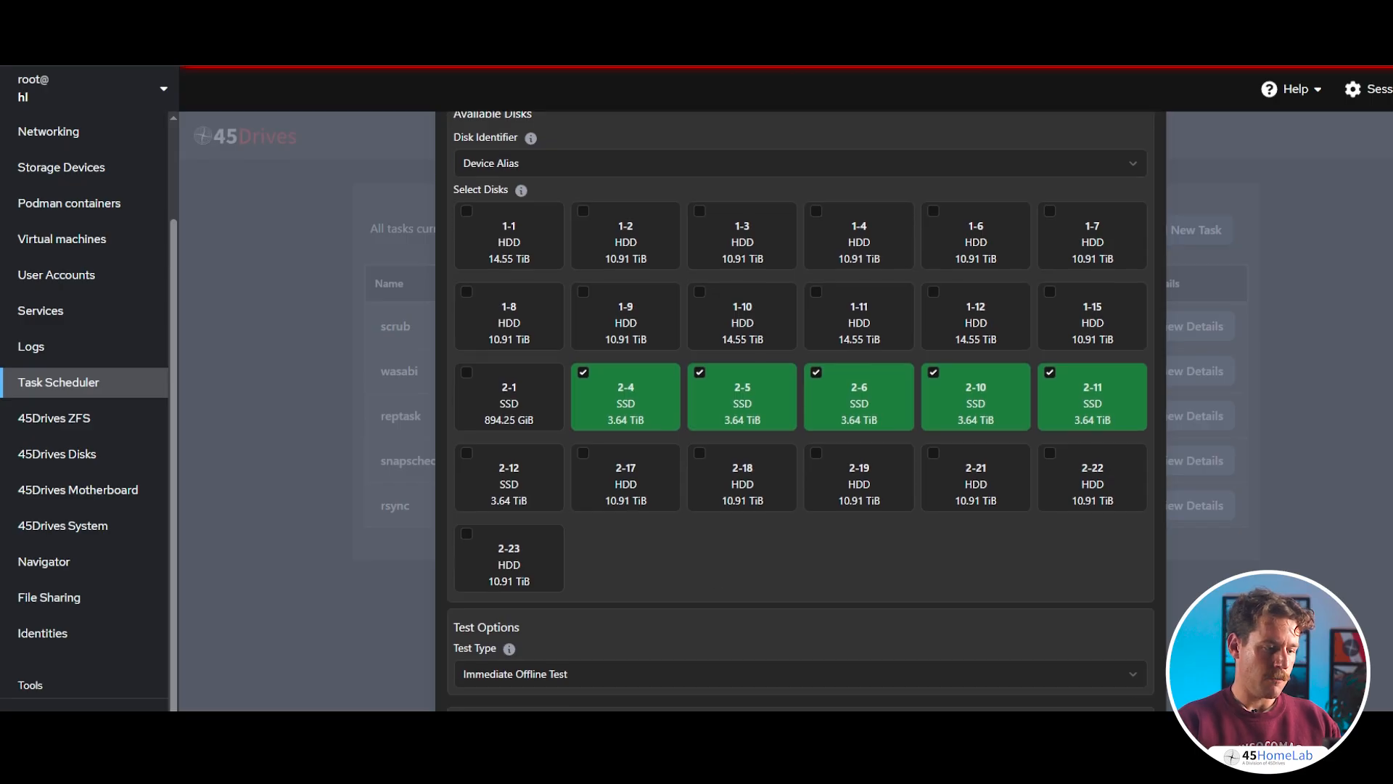
text(smartctl )
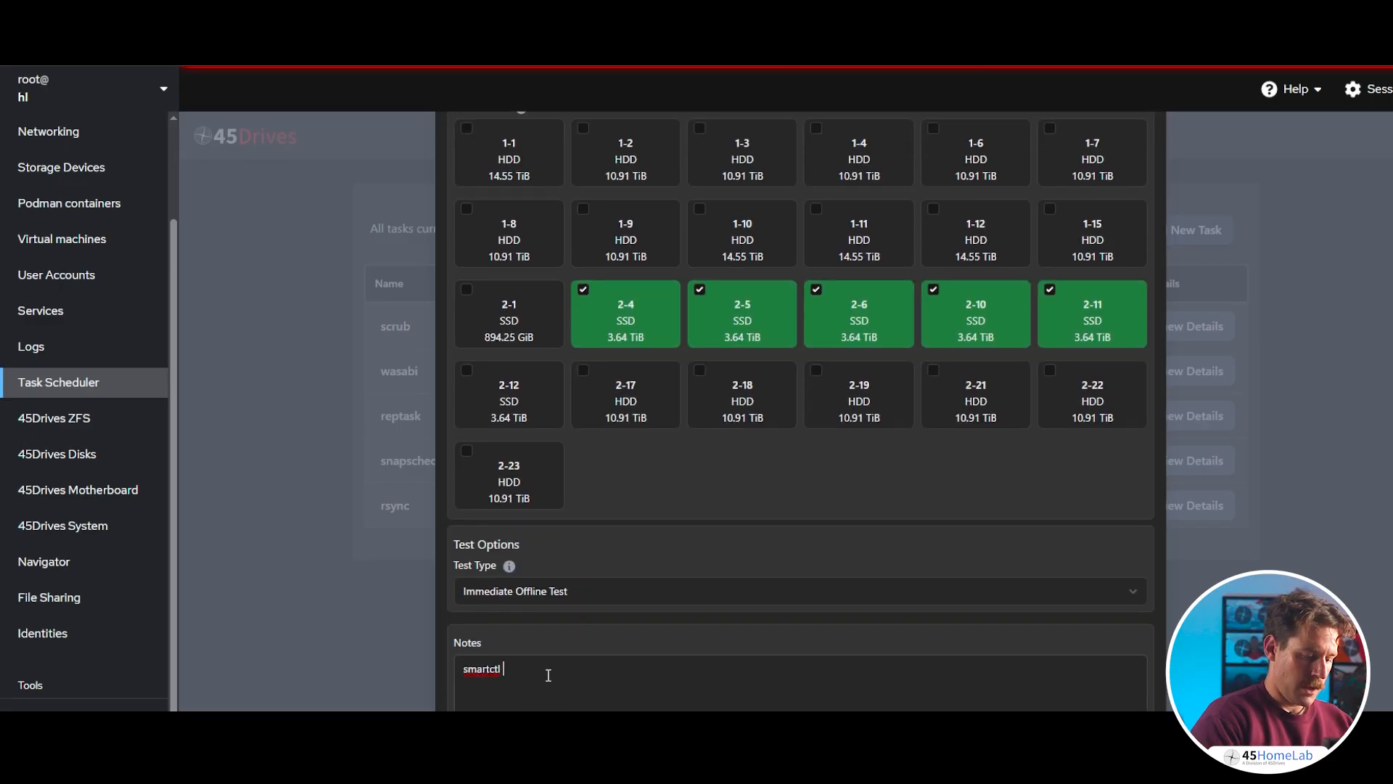
text(checks for)
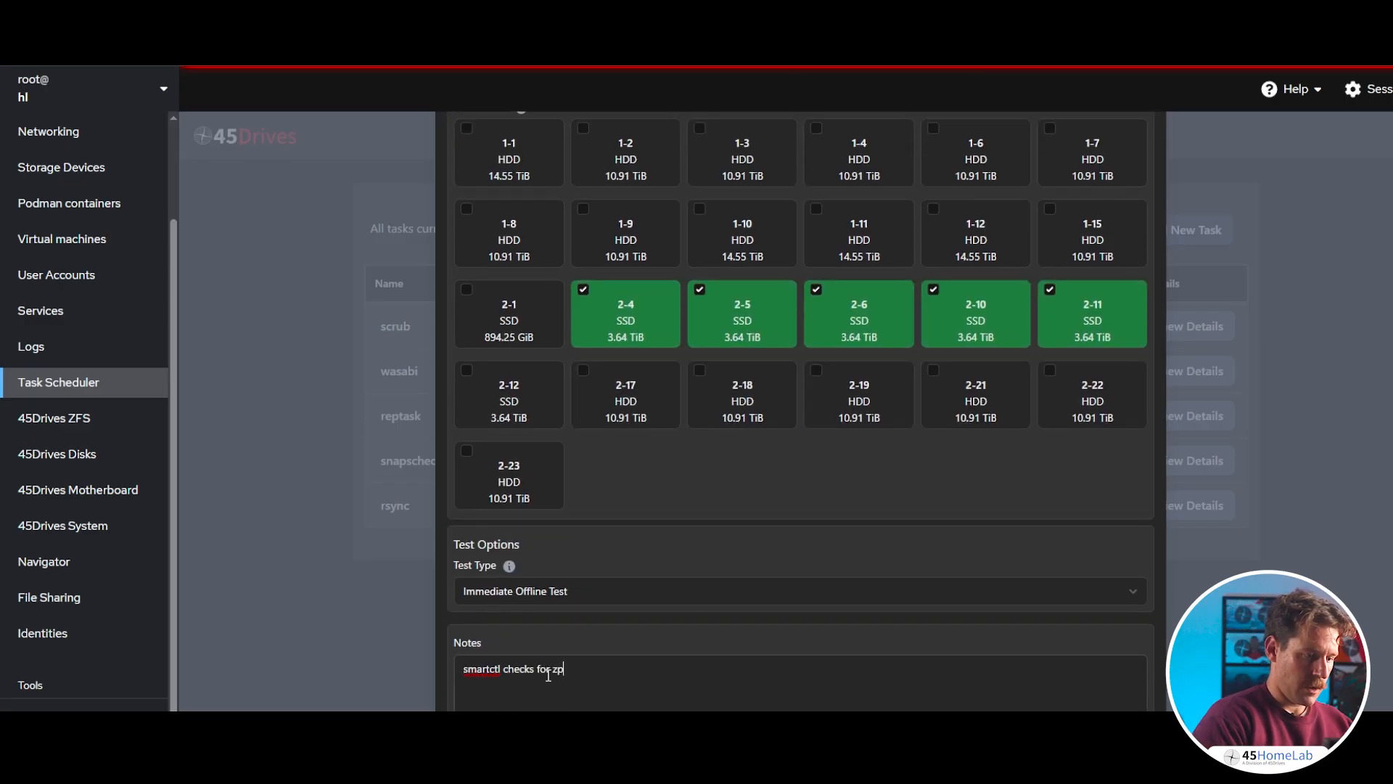
text( Tank zpool)
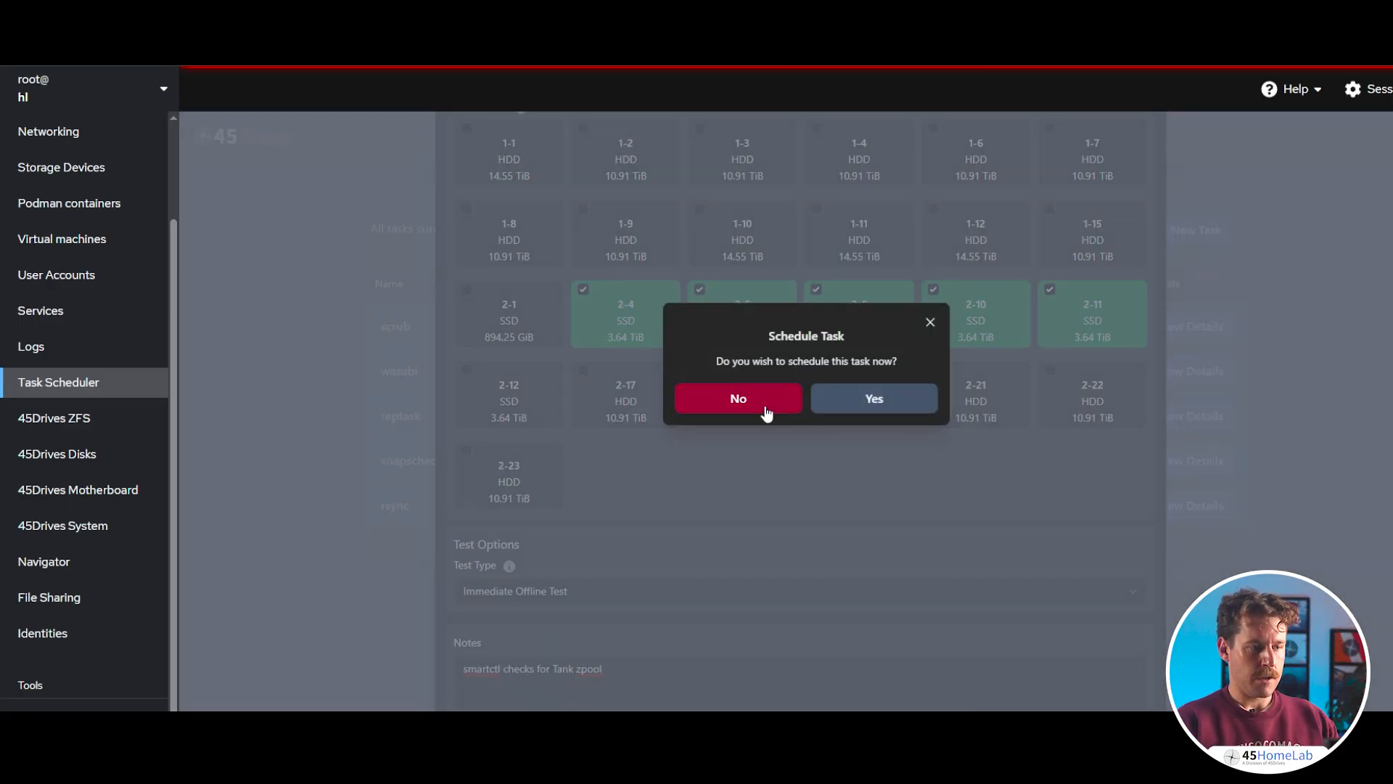
click(765, 406)
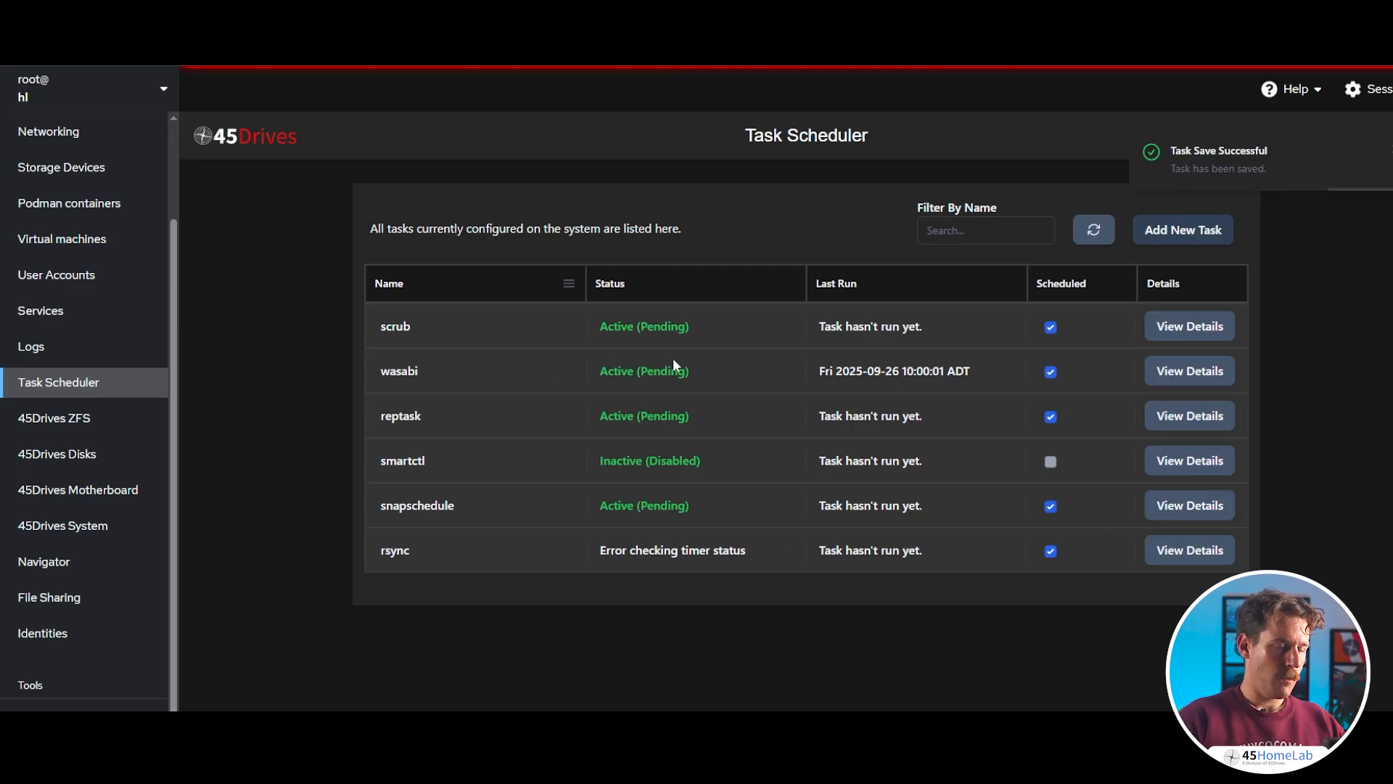
Open the wasabi cloud sync task for editing and examine the configuration of its existing rclone remote
click(1184, 373)
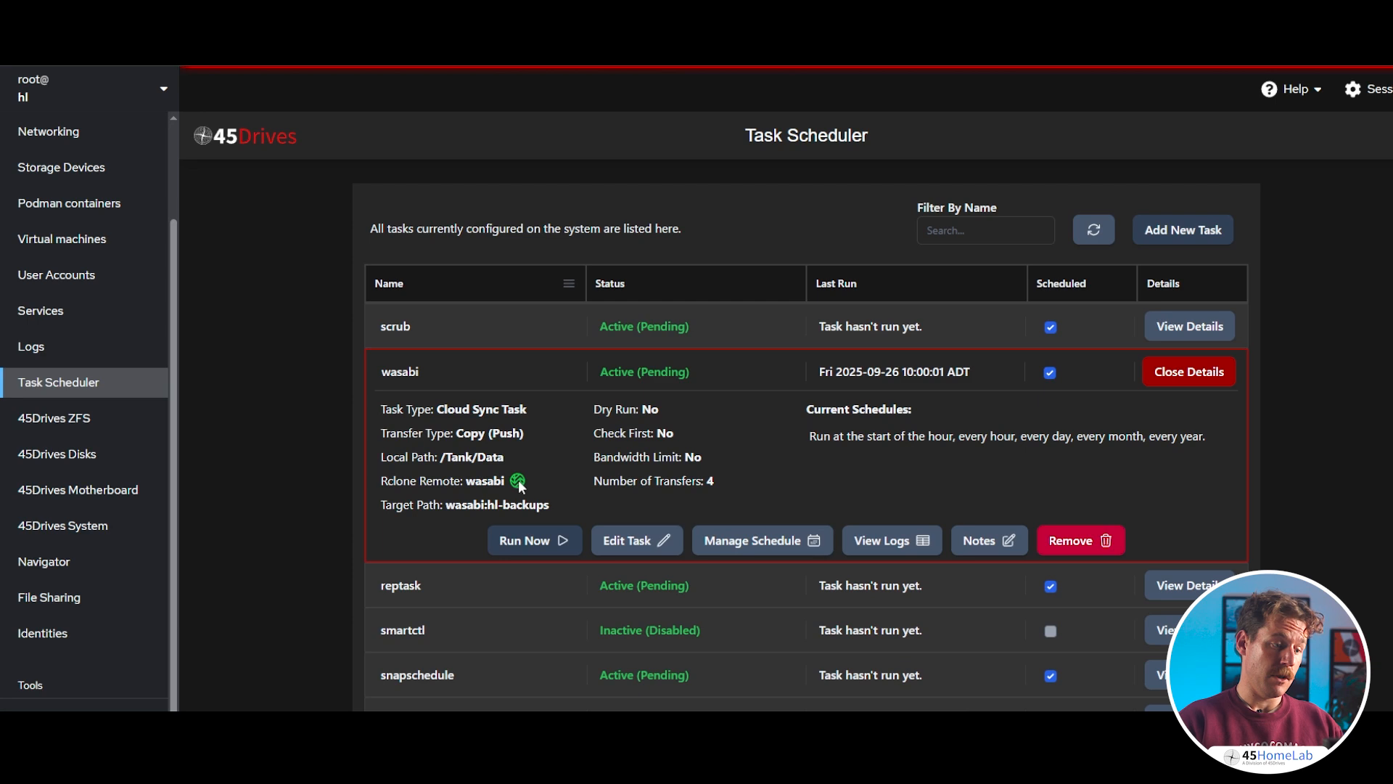
click(638, 551)
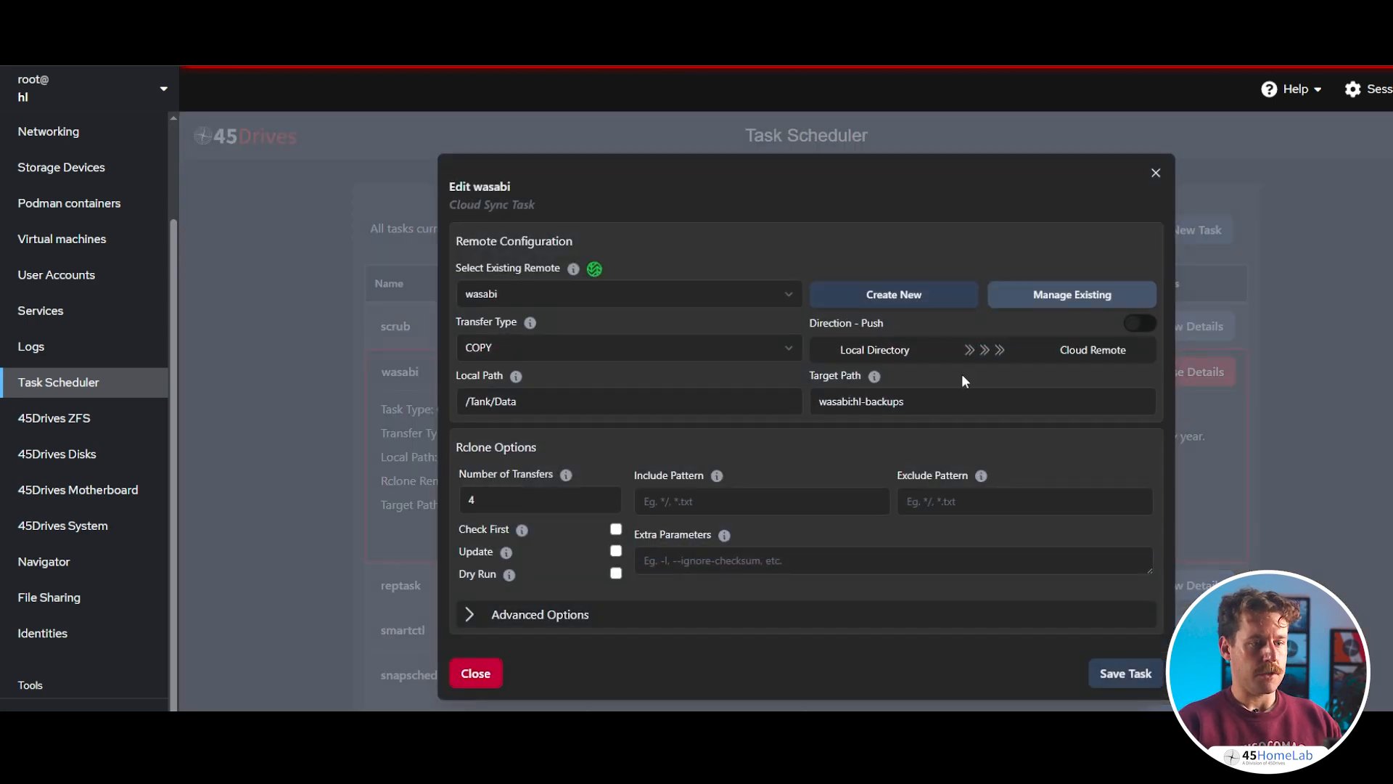
click(1060, 297)
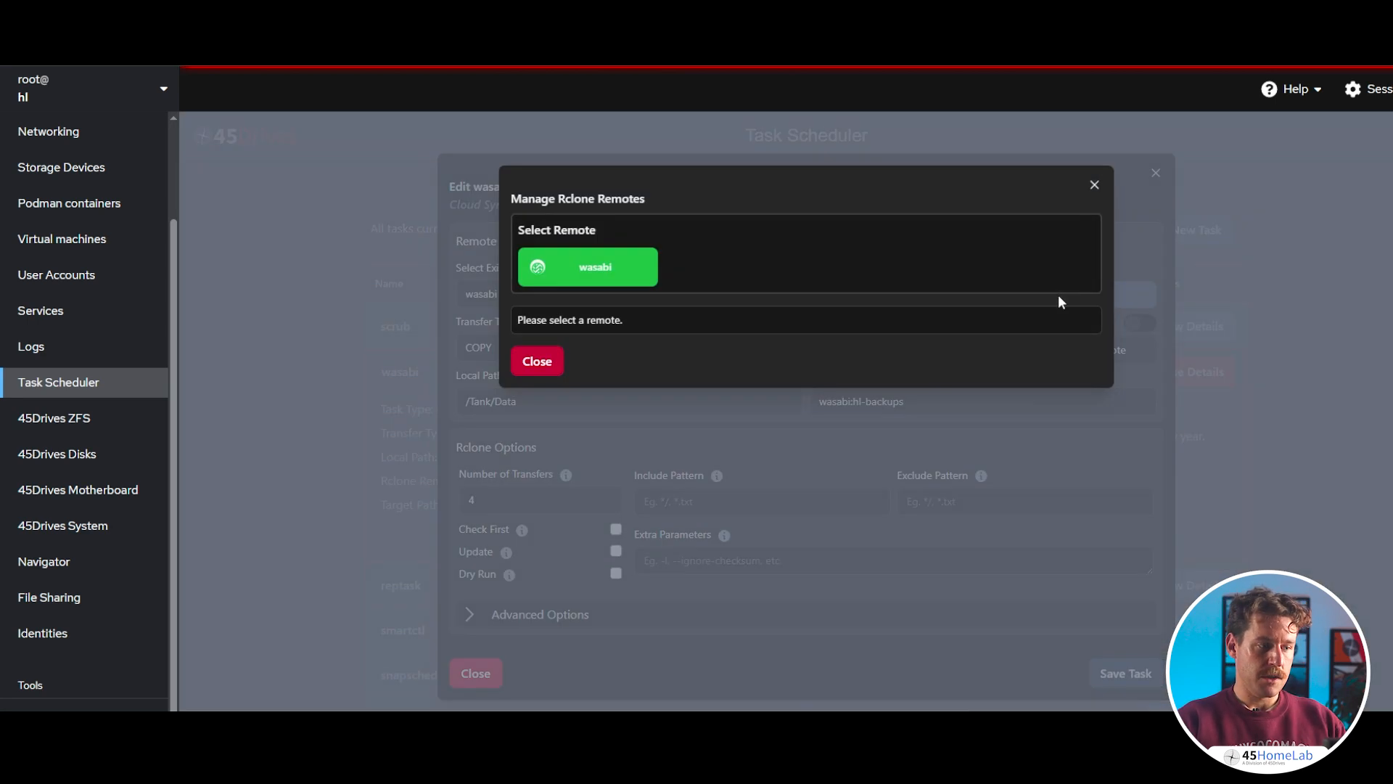
click(613, 273)
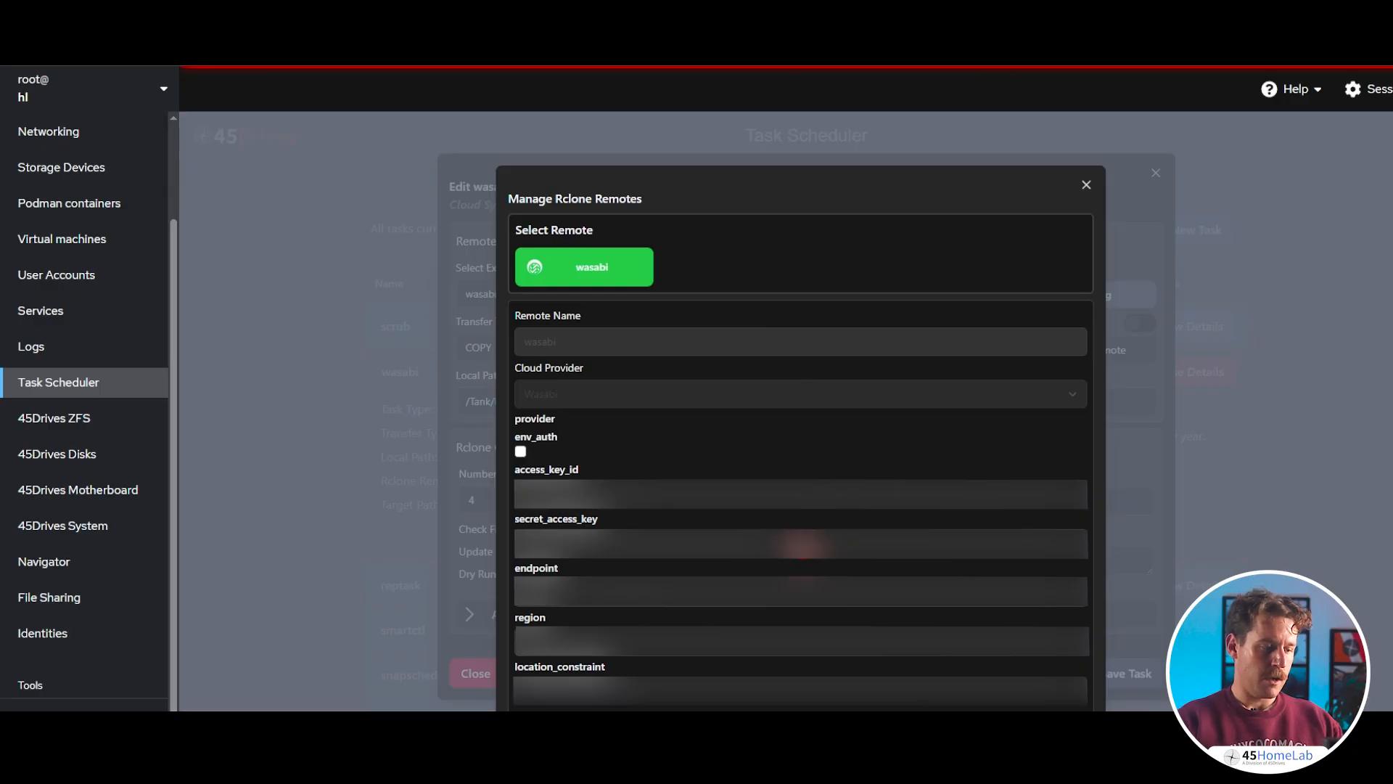
click(1084, 190)
Examine the cloud providers offered for creating a new rclone remote, without creating one
click(942, 298)
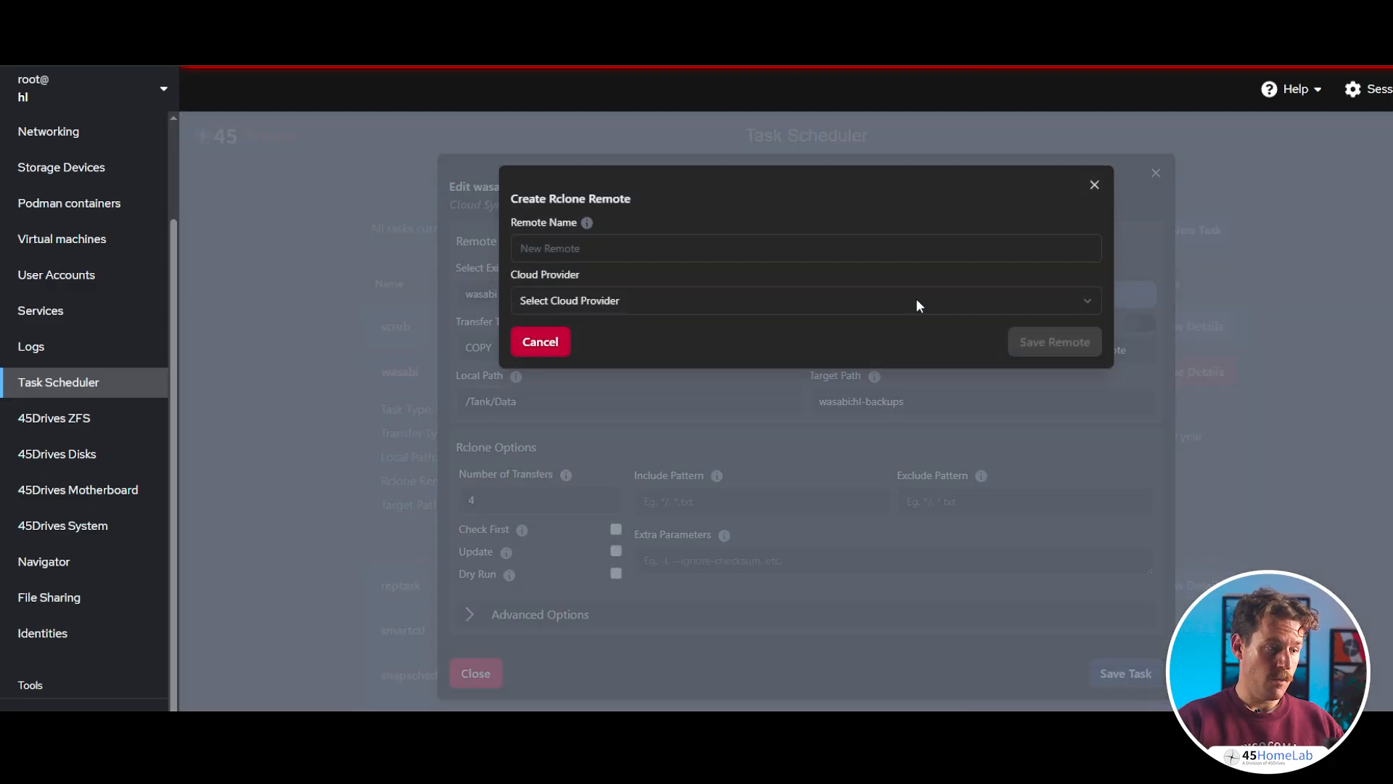
click(635, 299)
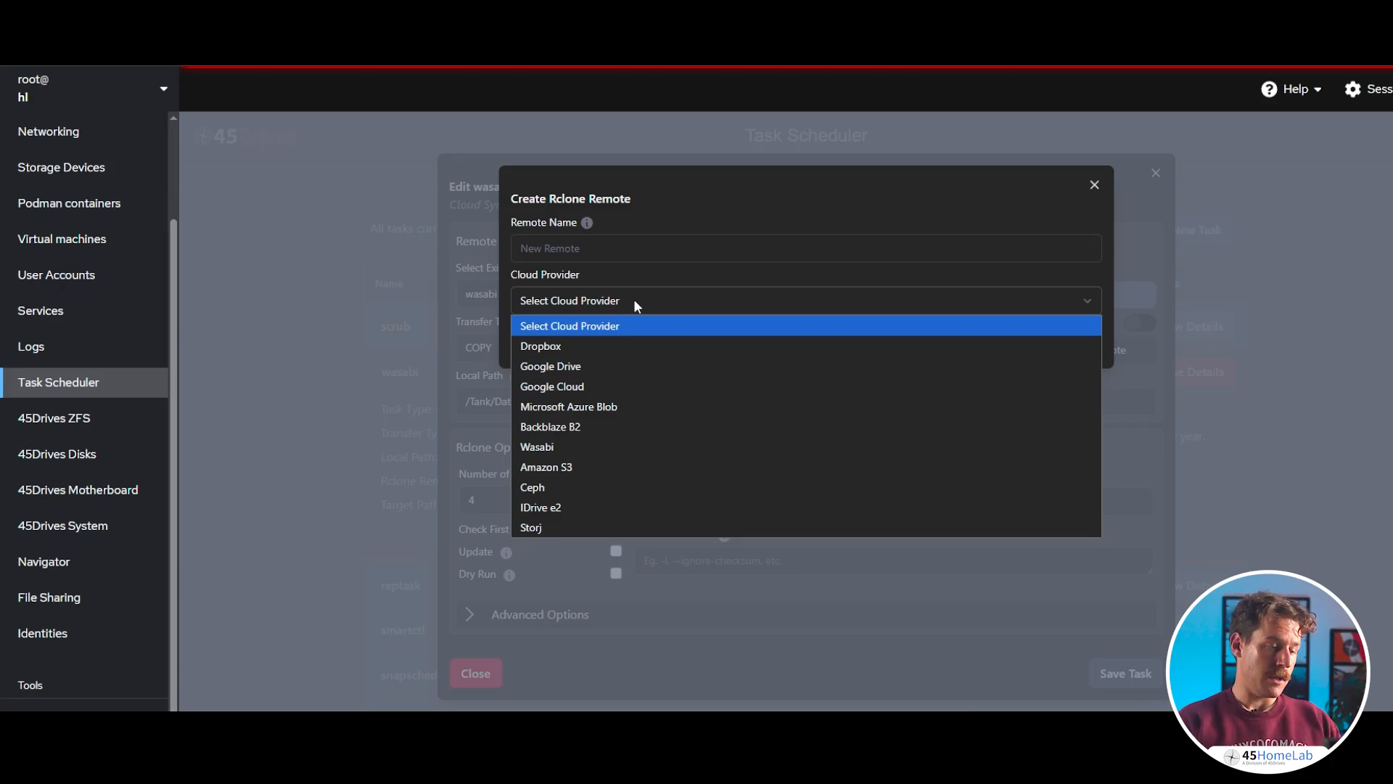
click(1095, 185)
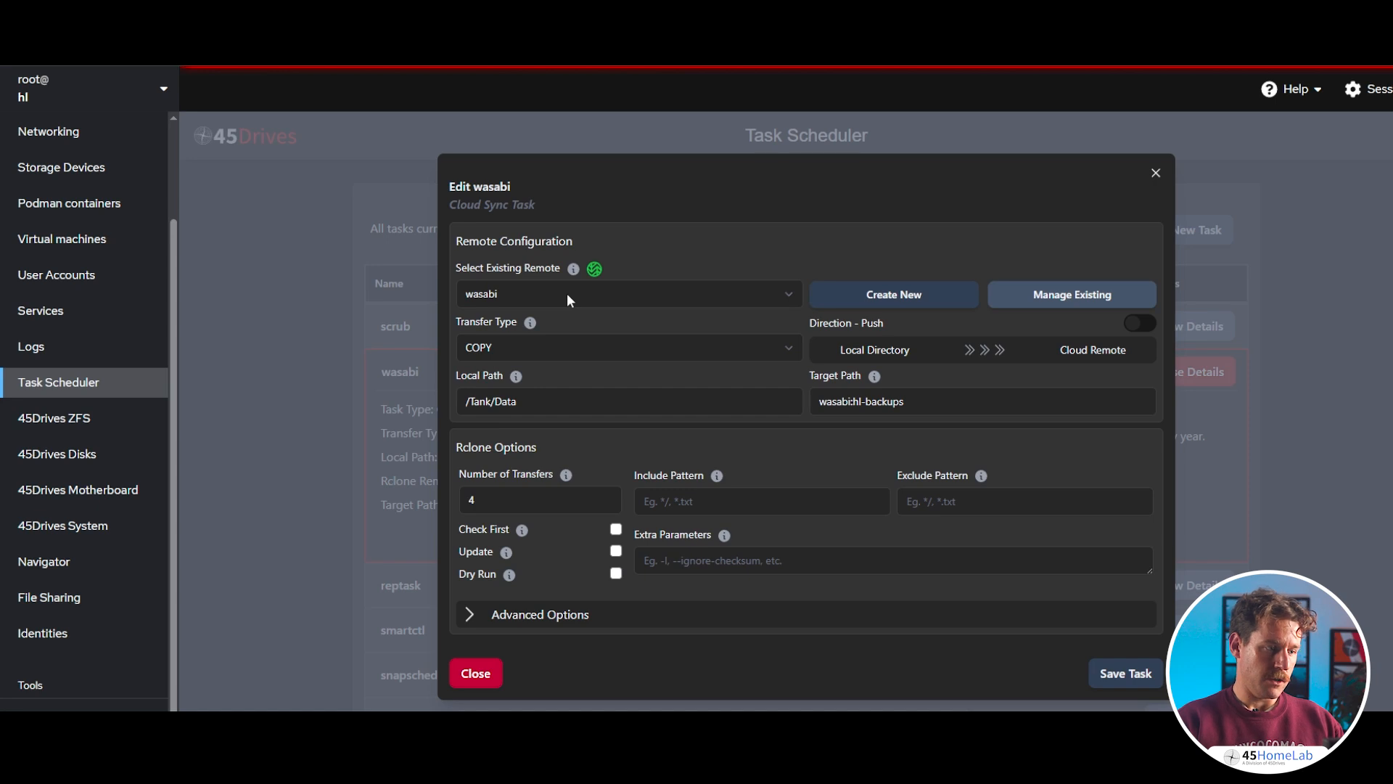
Examine the wasabi task's transfer types and advanced rclone options, and leave the task editor without saving
click(563, 356)
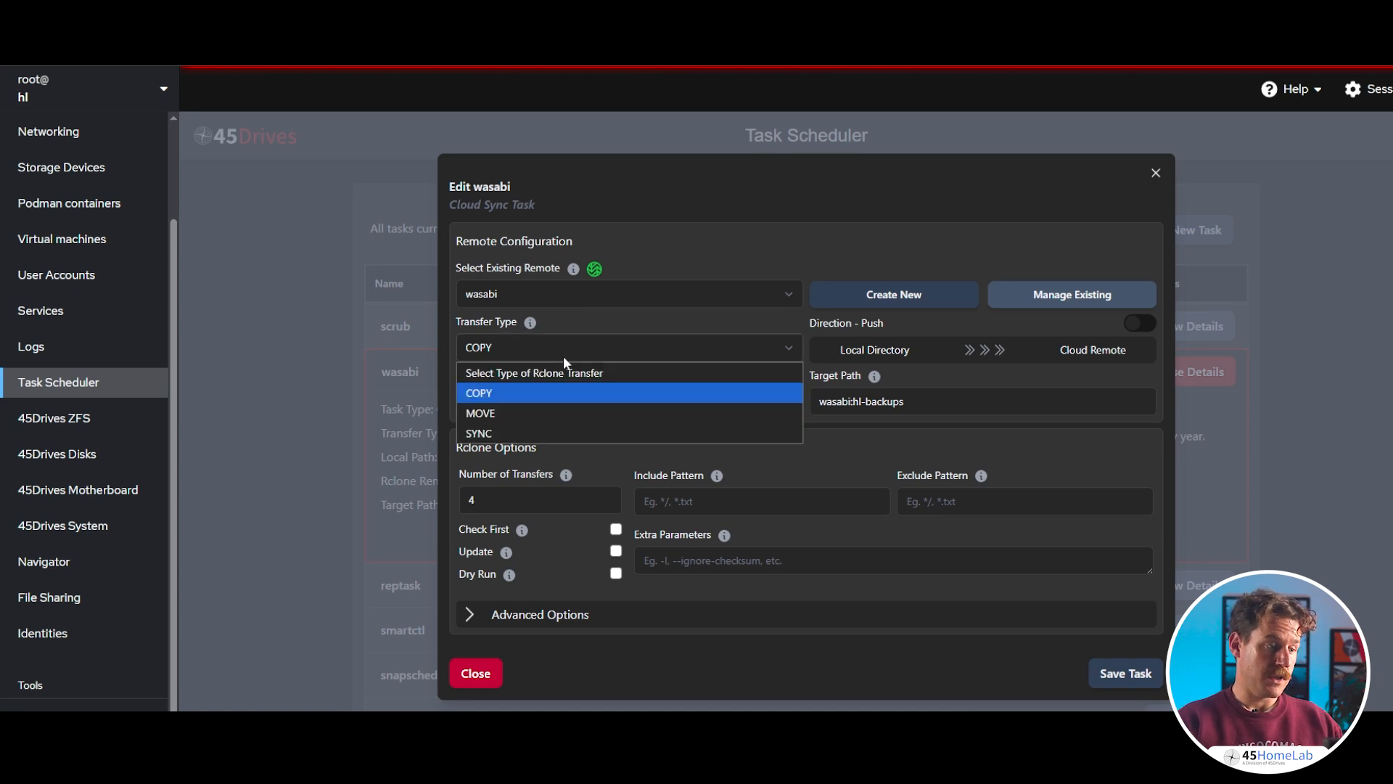
click(563, 355)
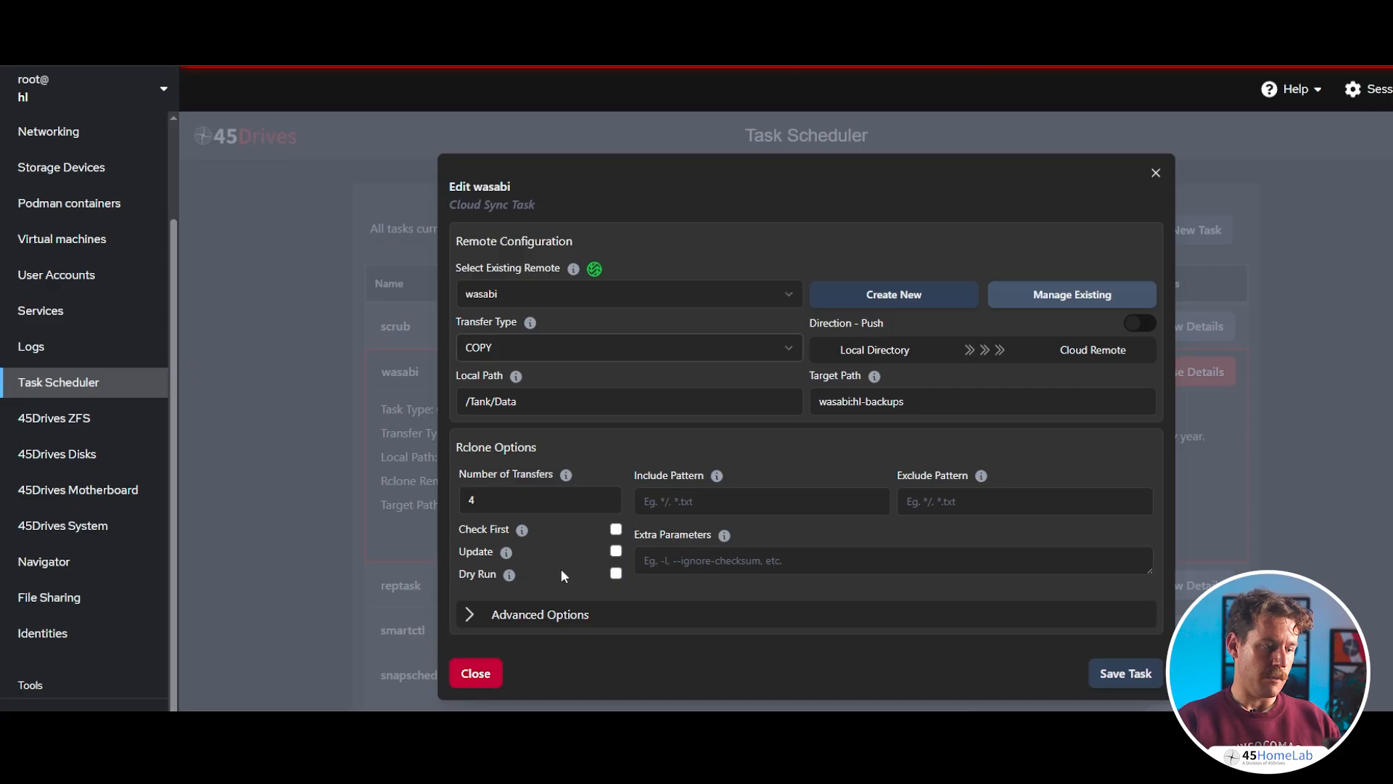
click(561, 622)
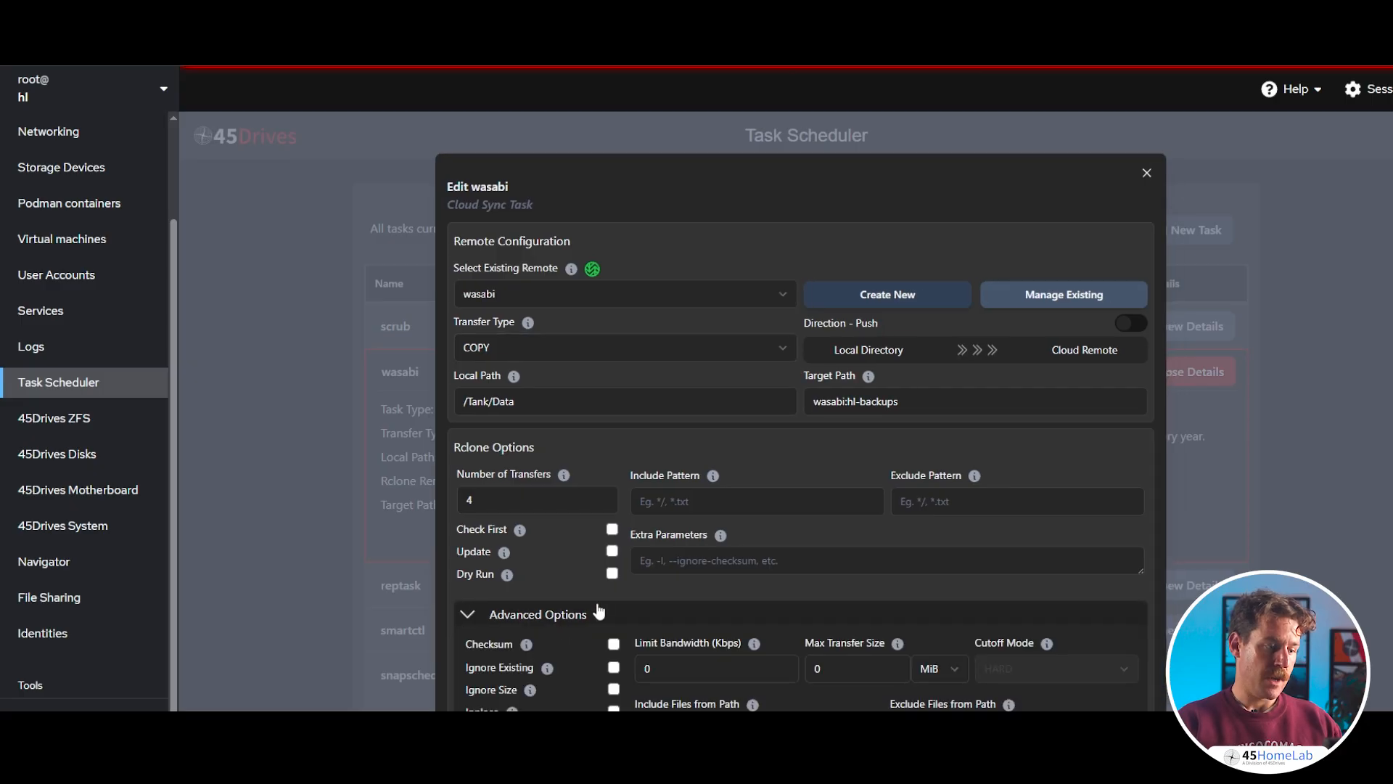
scroll(599, 606, down, 3)
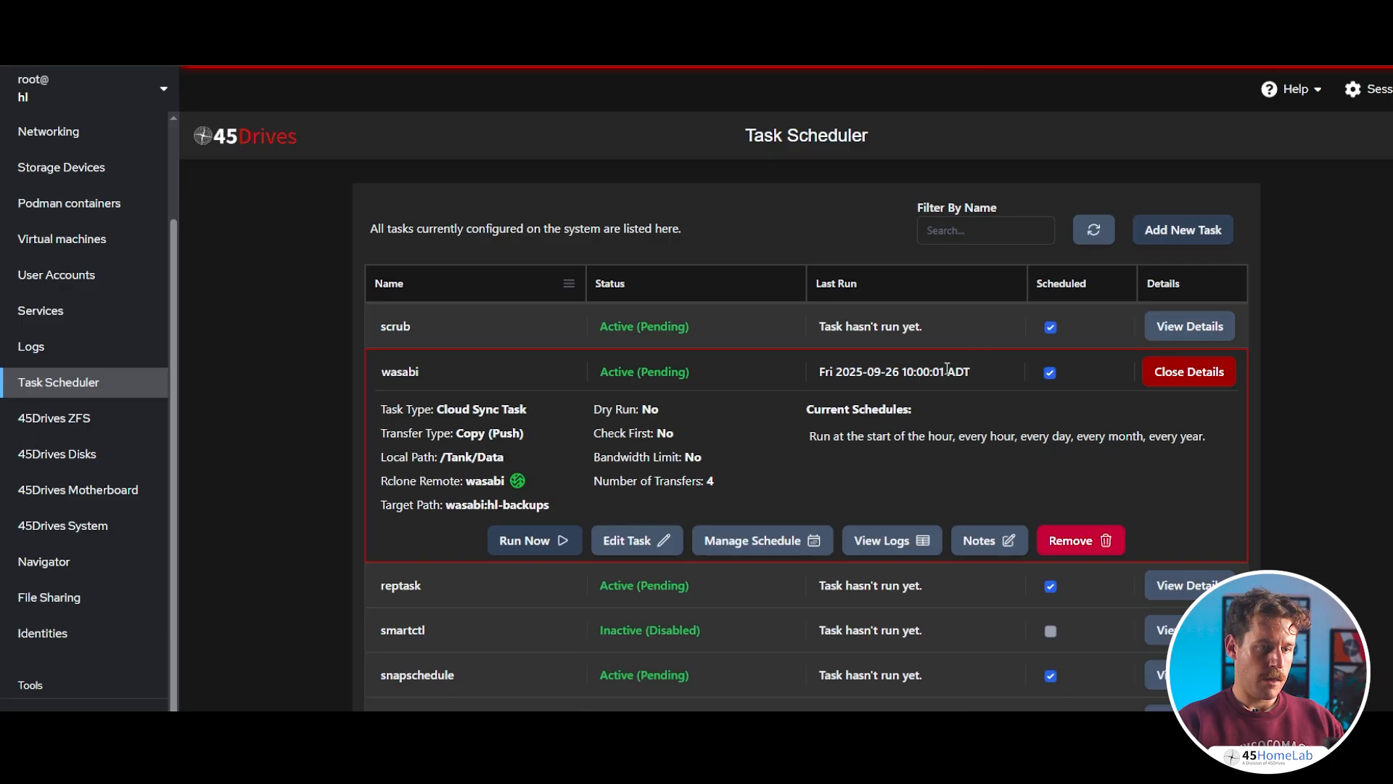
Start a new task using the Custom Task template and name it "zpool status"
click(1156, 232)
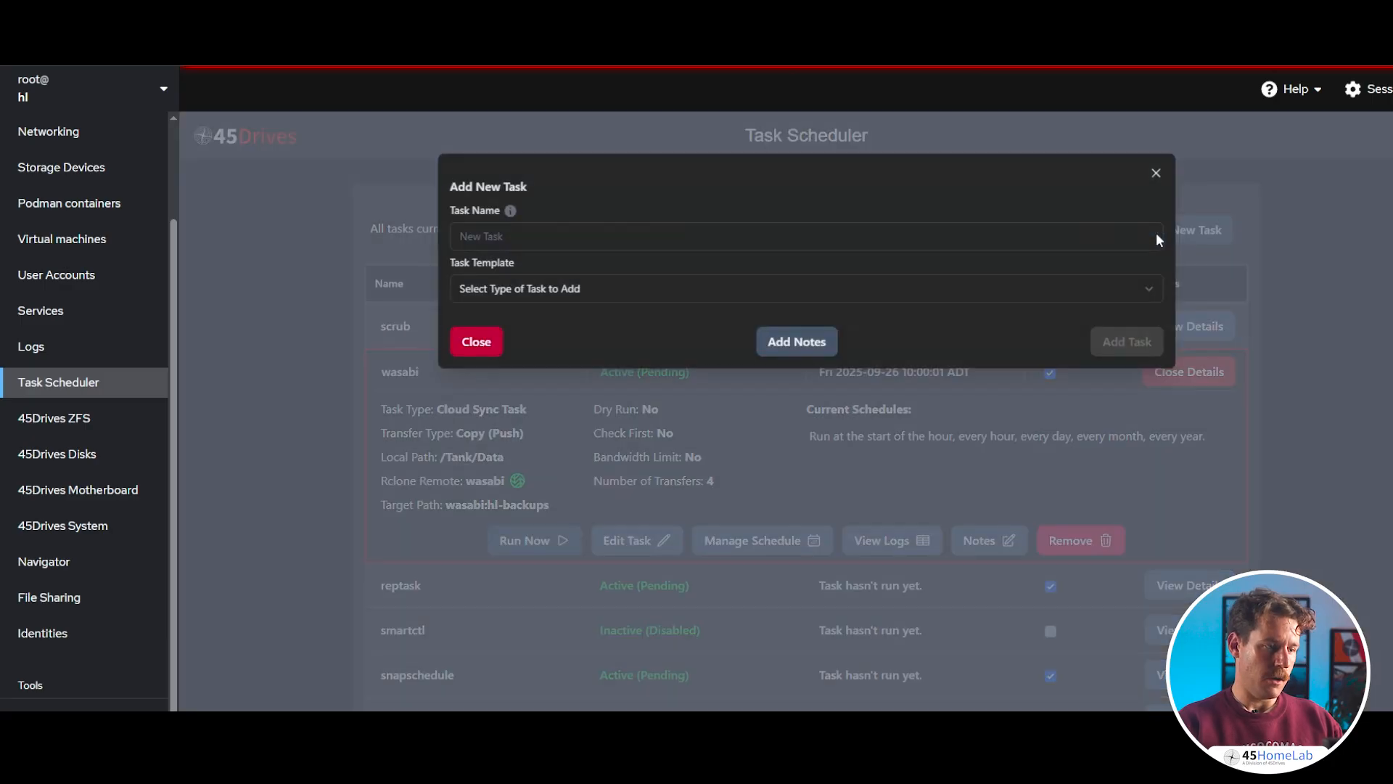
click(608, 294)
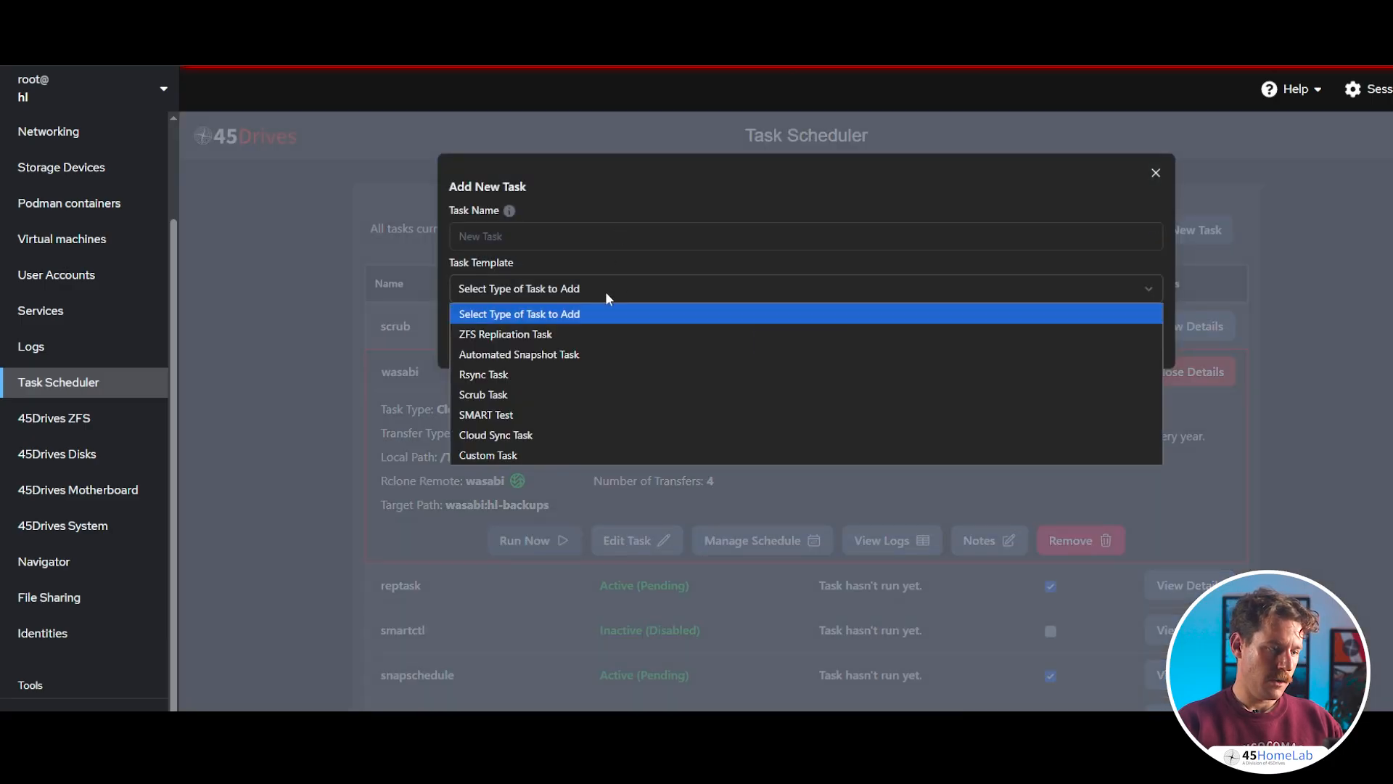
click(525, 457)
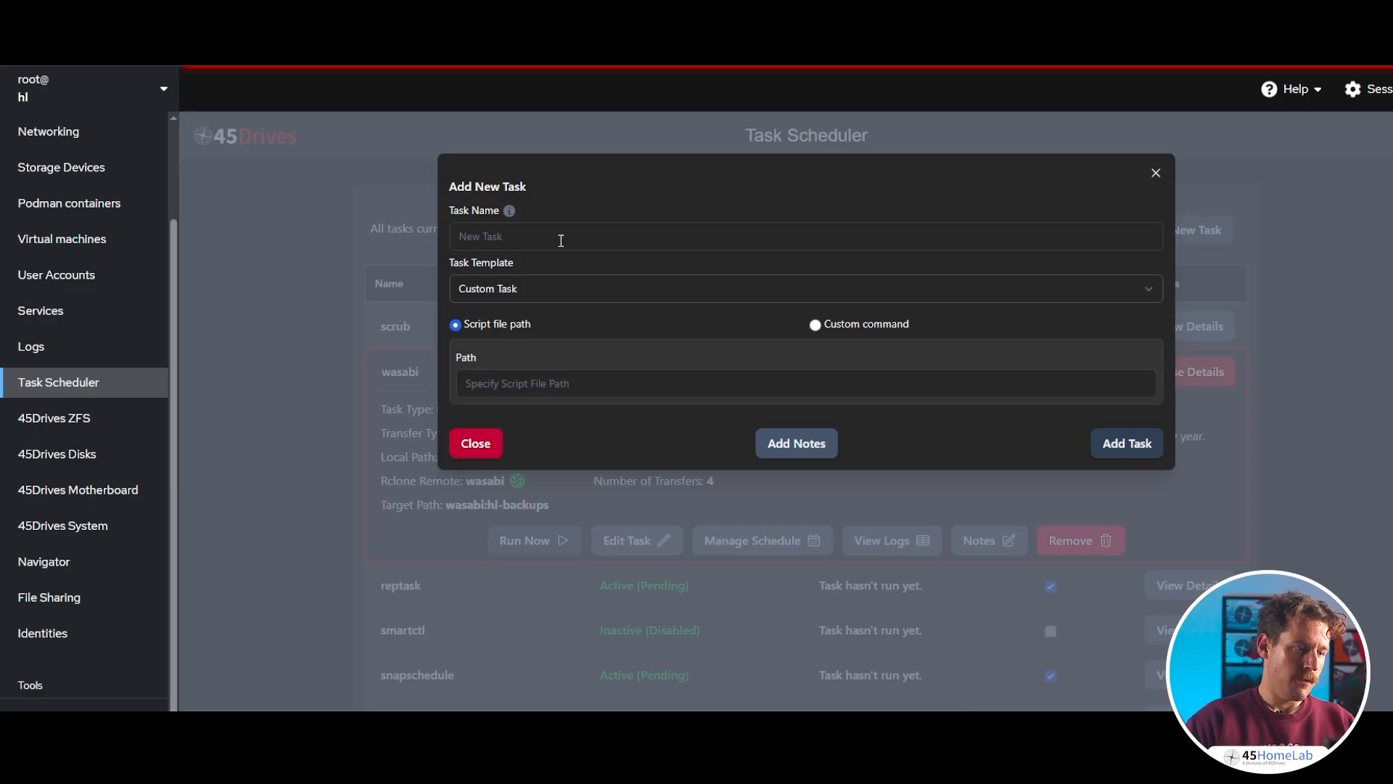
click(560, 240)
text(zpool)
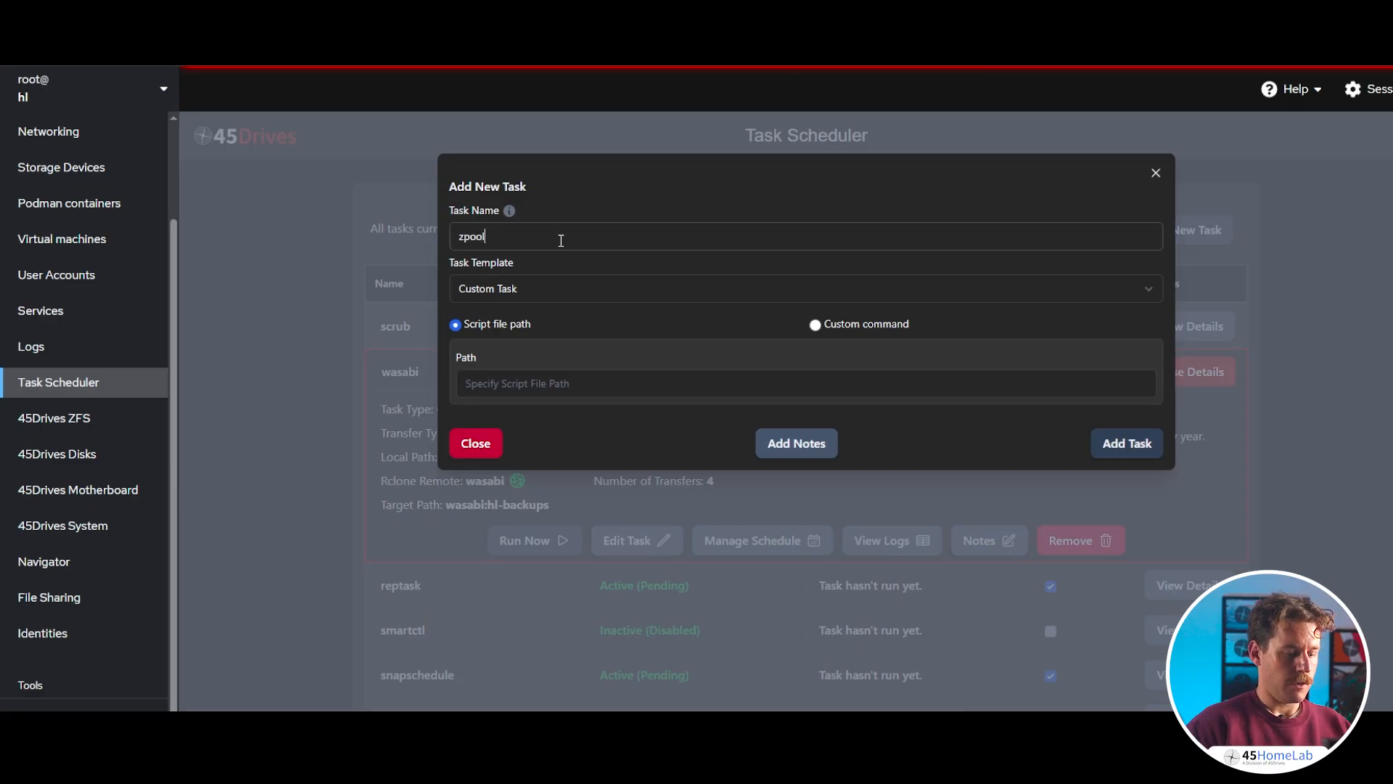
text( status)
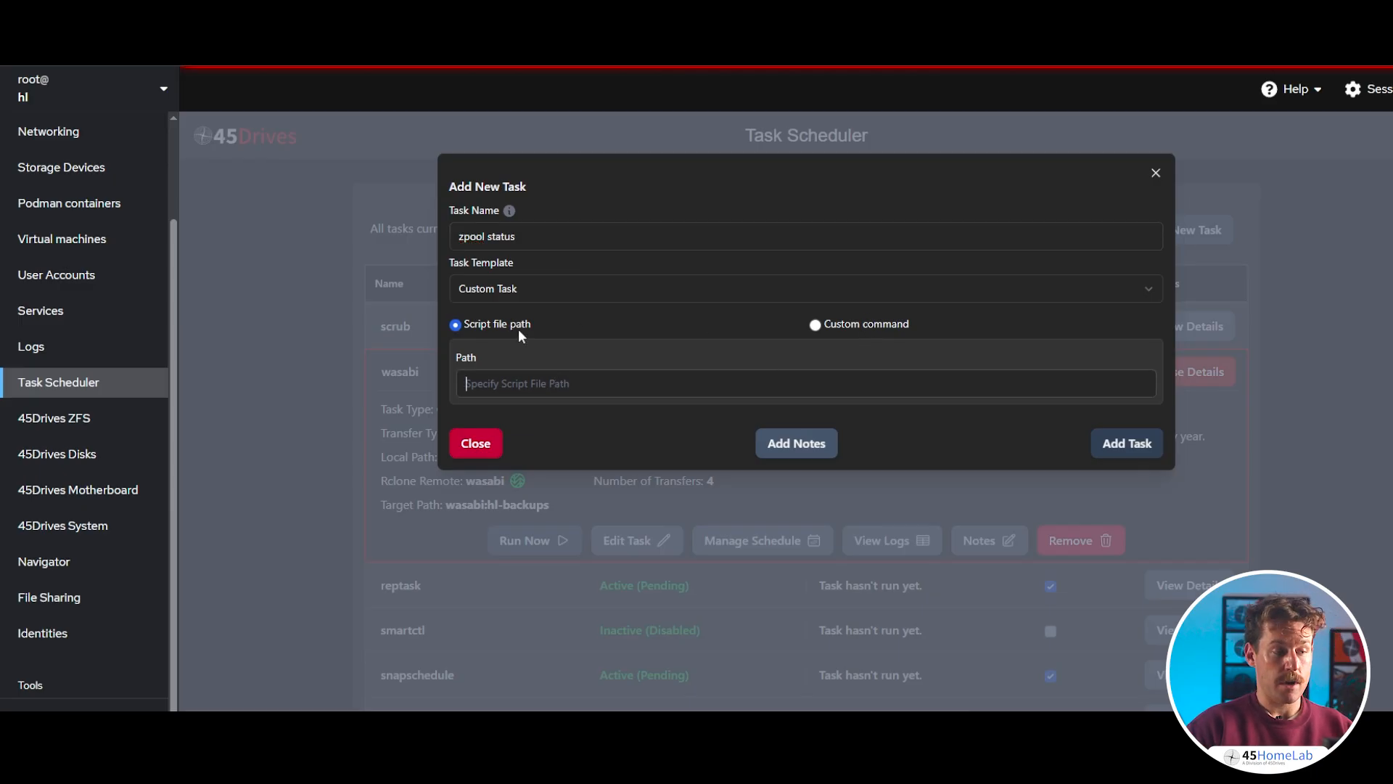
Set the task to a custom command that appends zpool status output to zpool.txt in the user's home directory, and add it
click(817, 325)
text(zpool status >>)
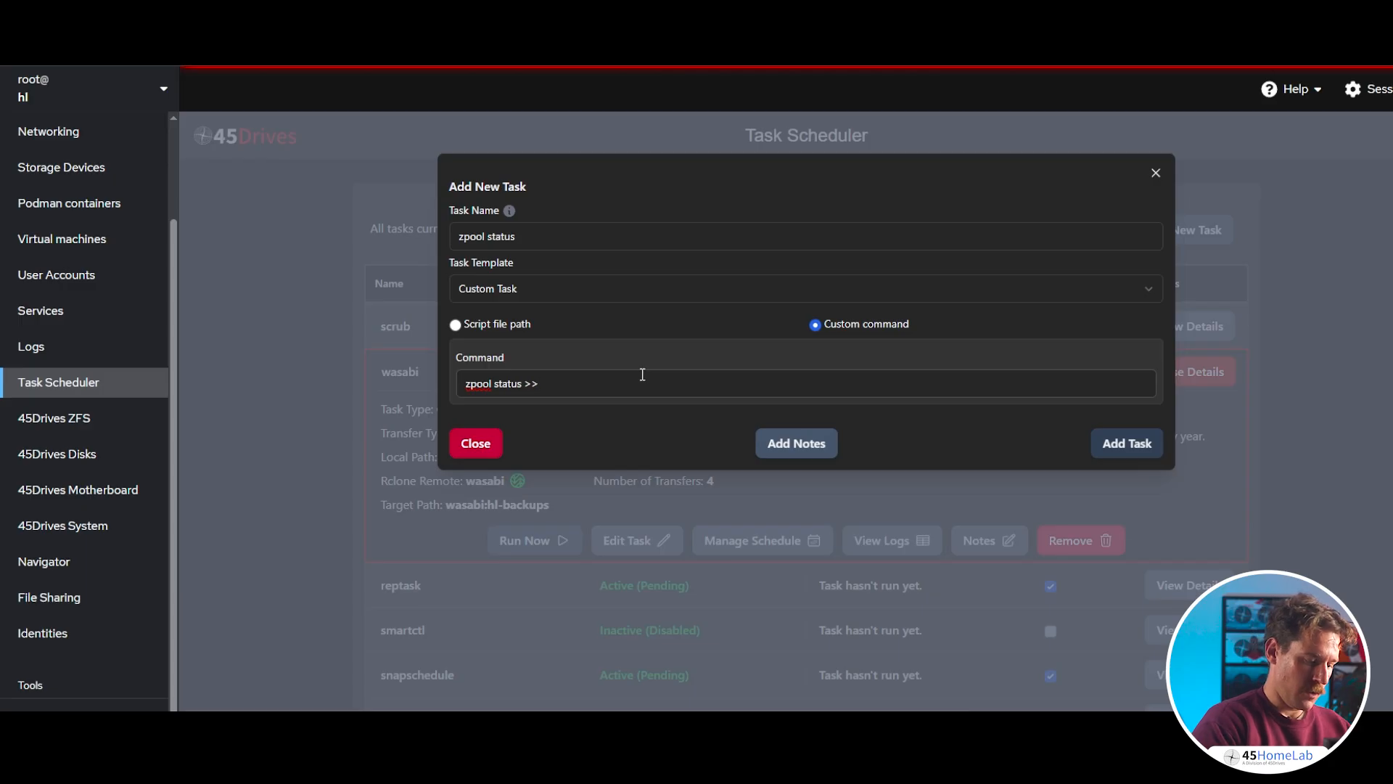
text(f)
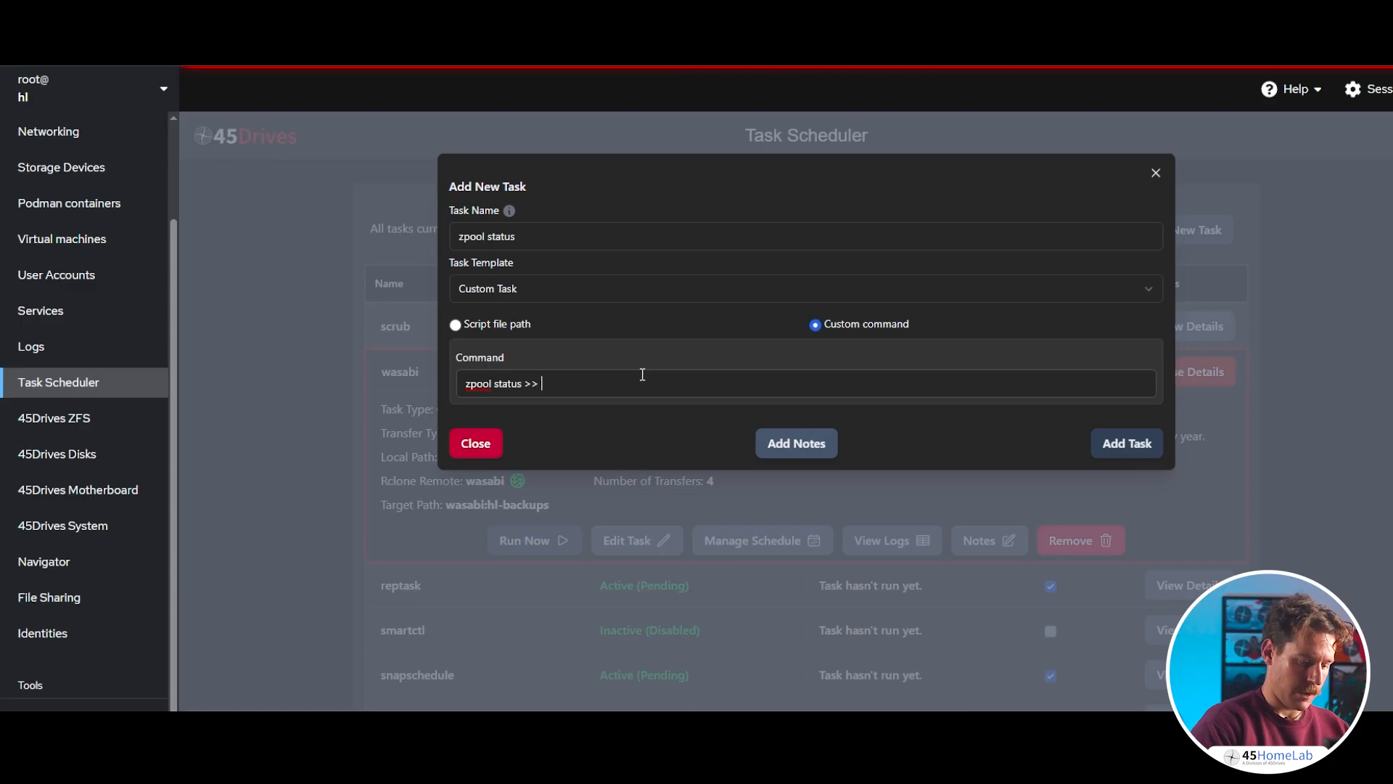
text(home/zack/zp)
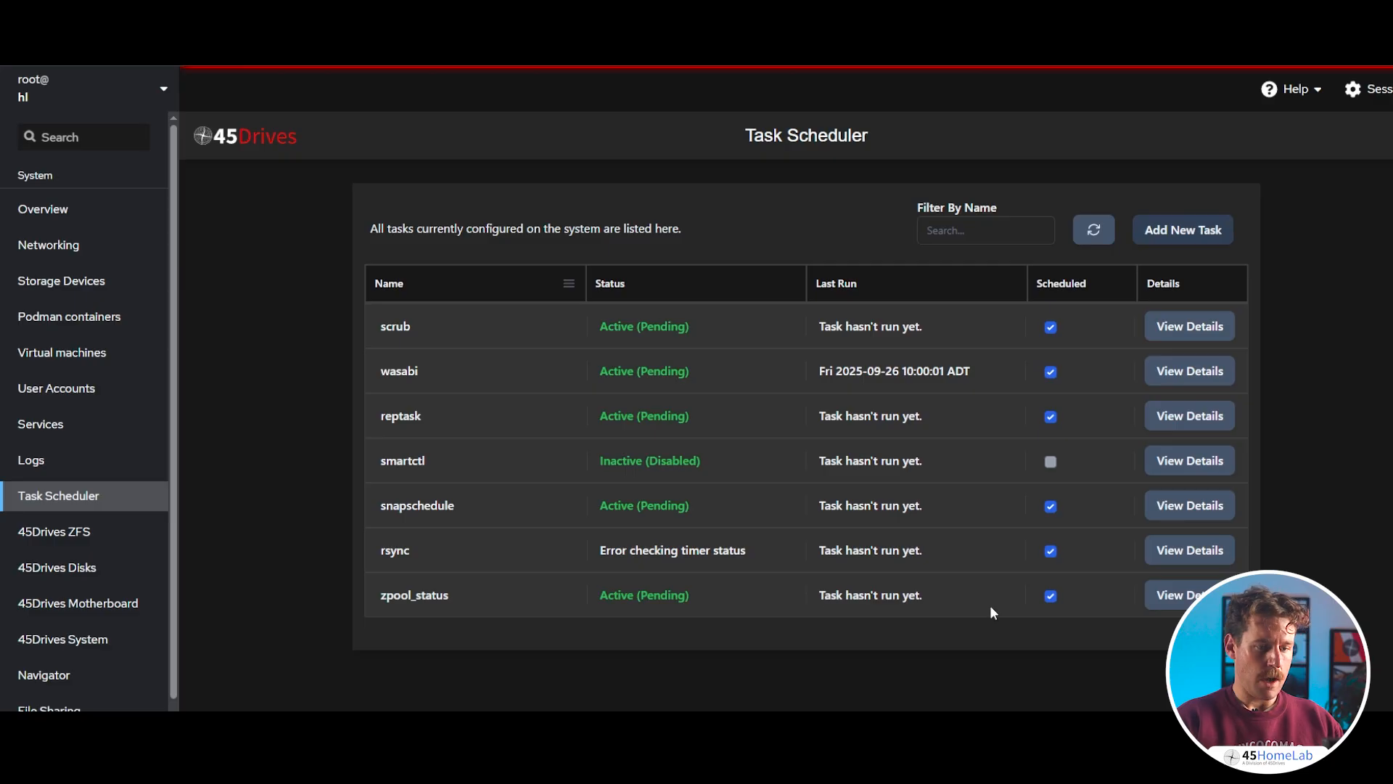
Open the zpool_status task for editing, check its custom command, and leave the editor without saving
click(1165, 596)
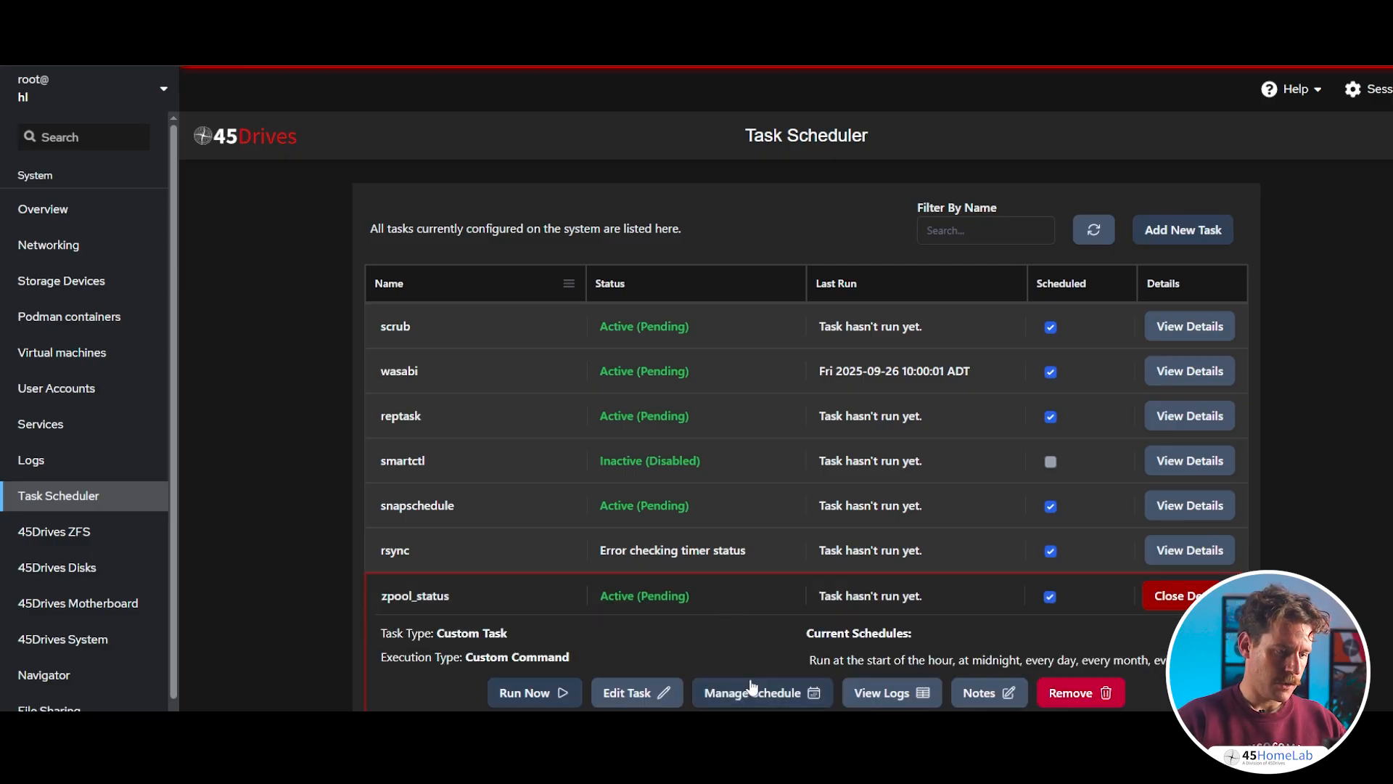
click(628, 694)
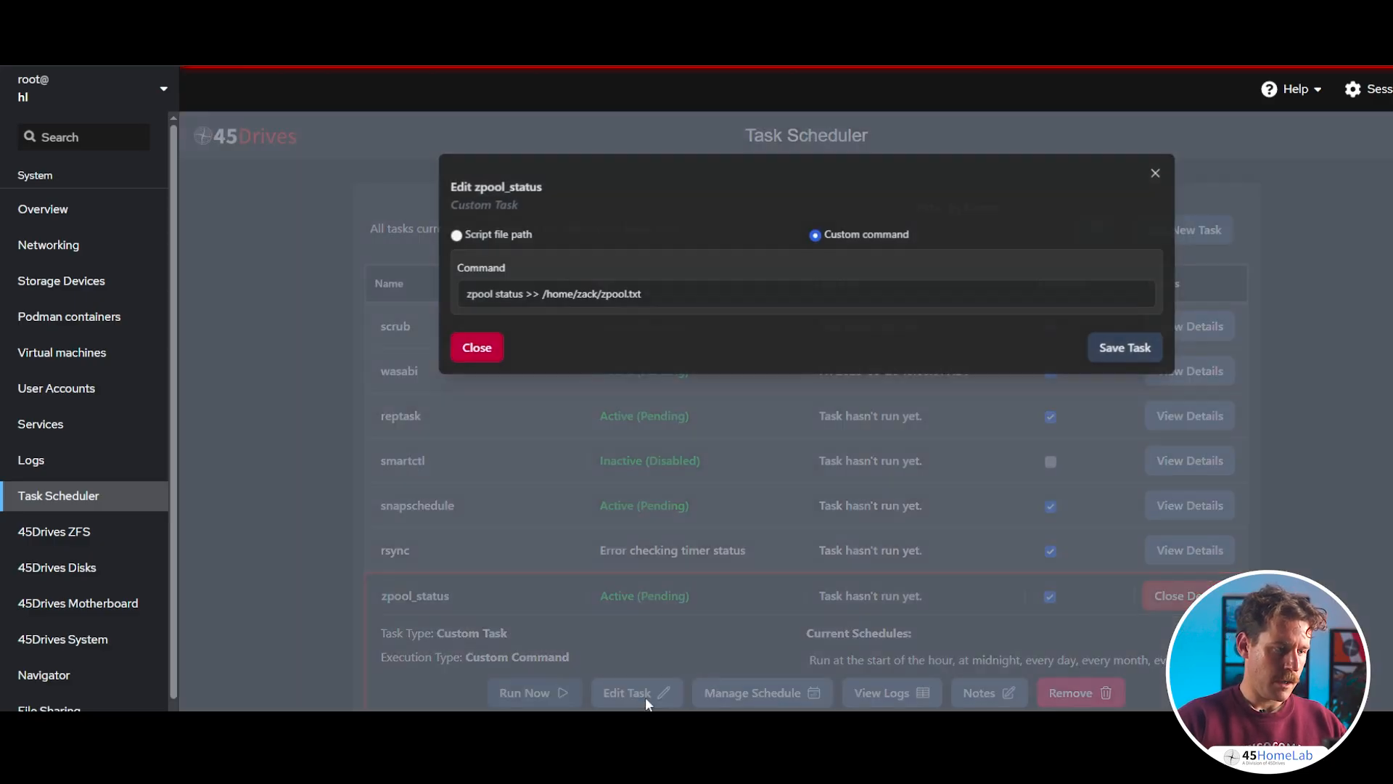
click(494, 348)
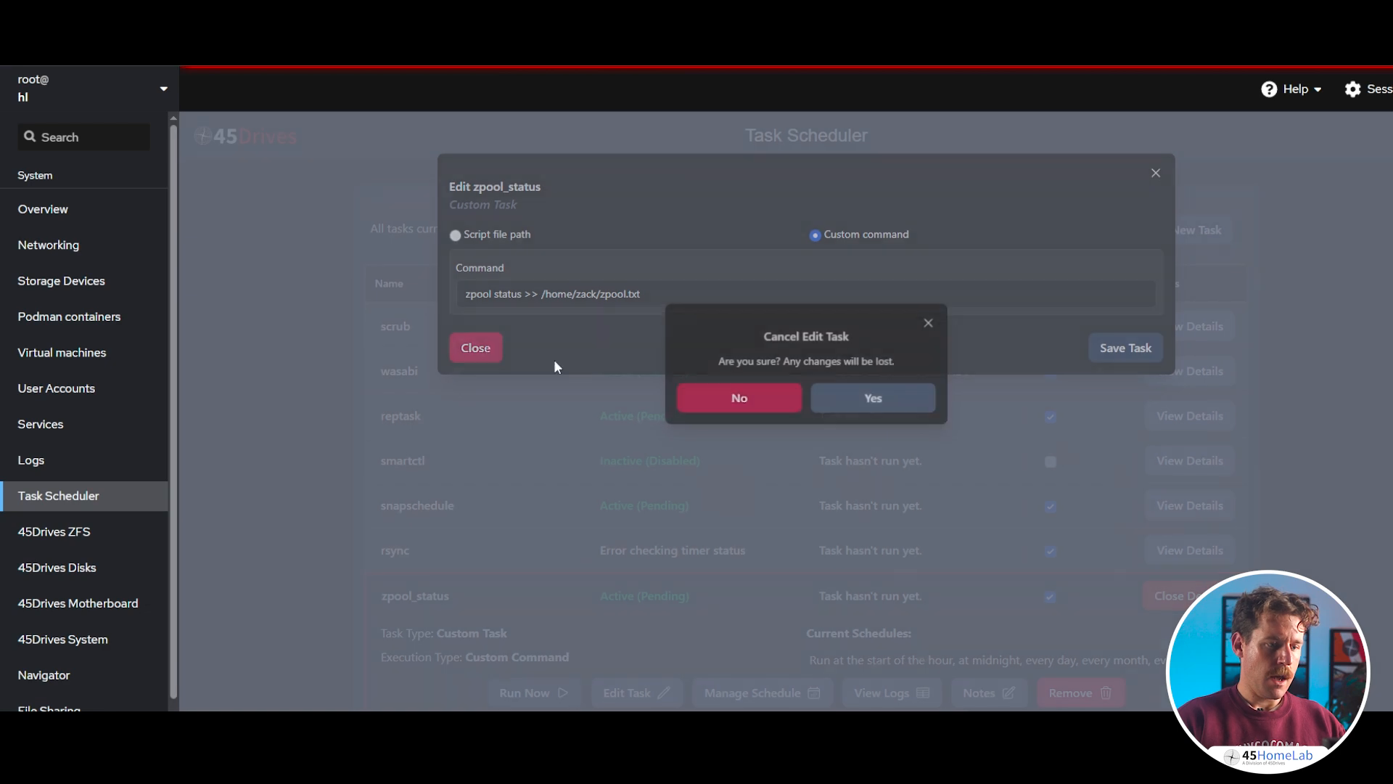
click(833, 396)
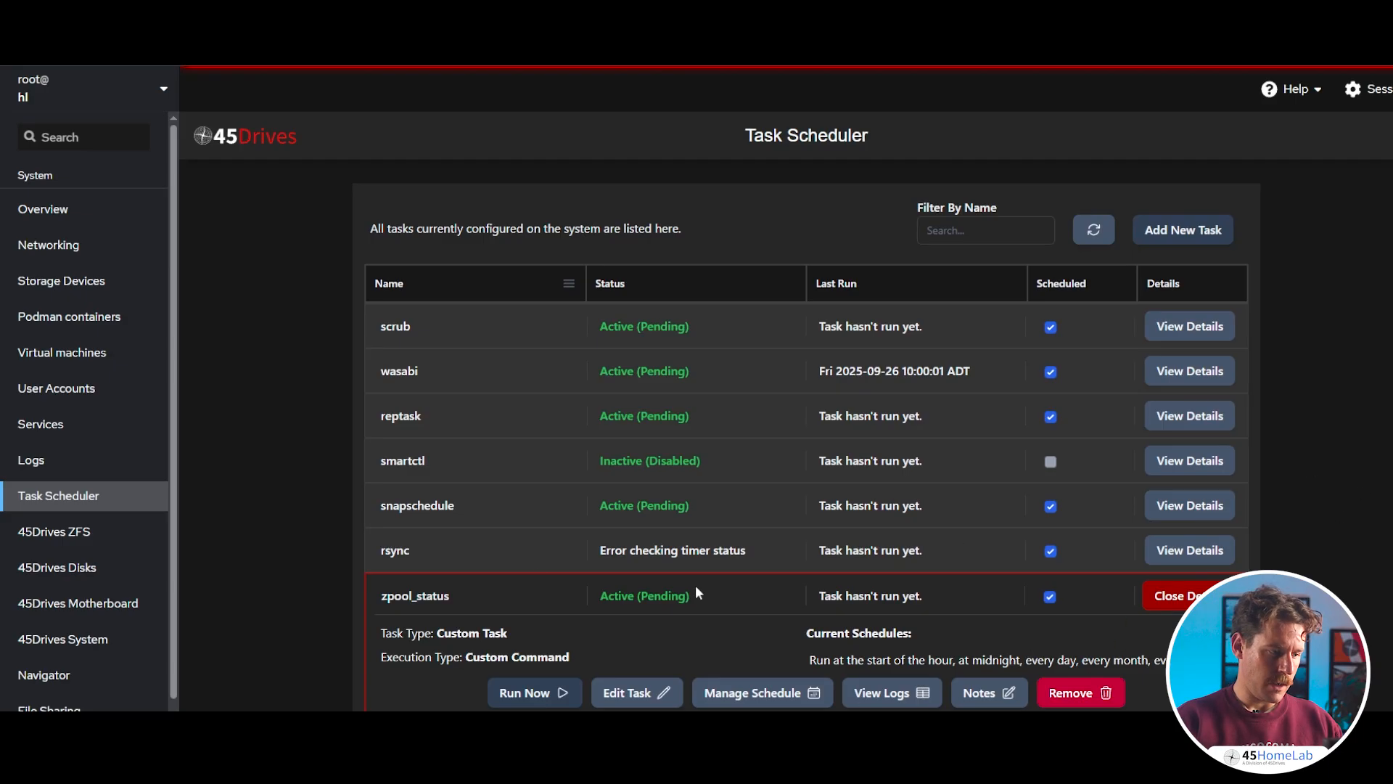
Run the zpool_status task immediately and review its latest execution log
click(516, 698)
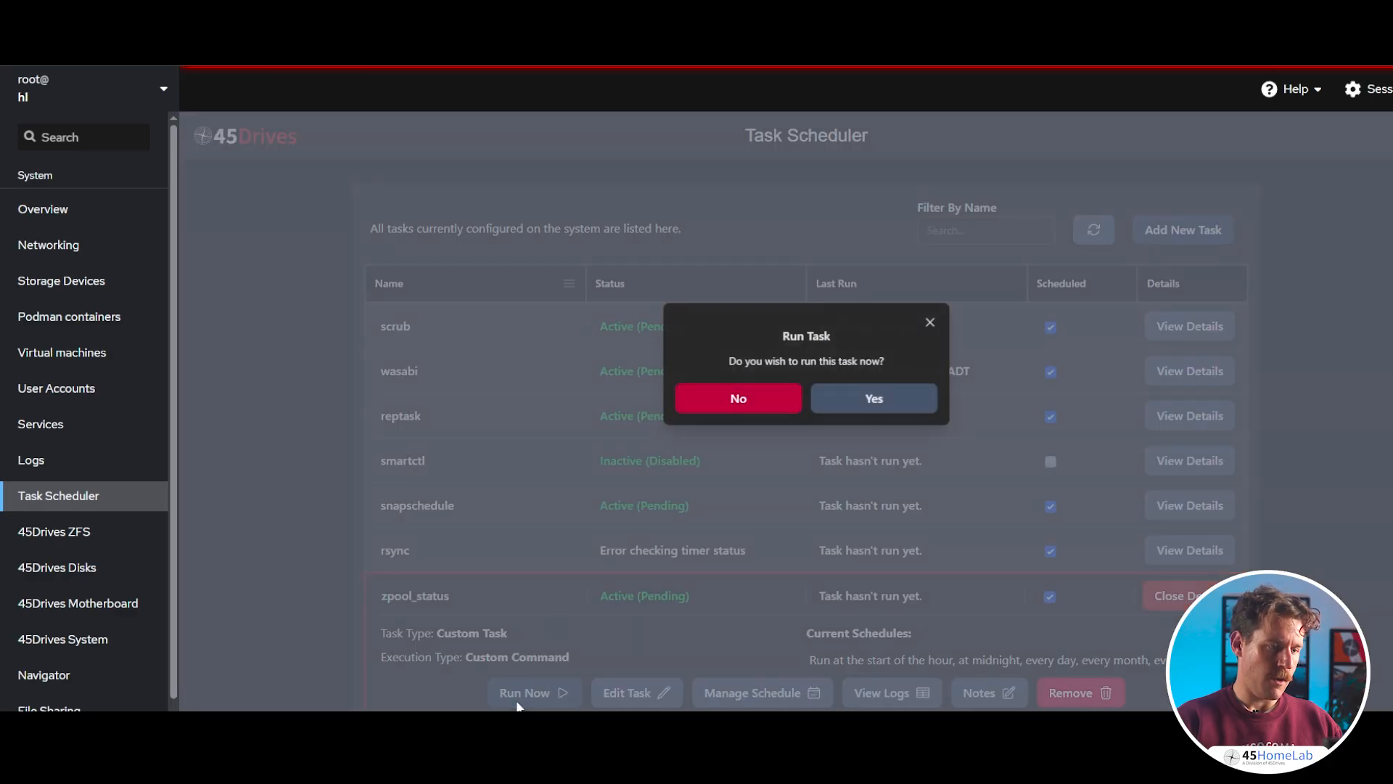
click(875, 396)
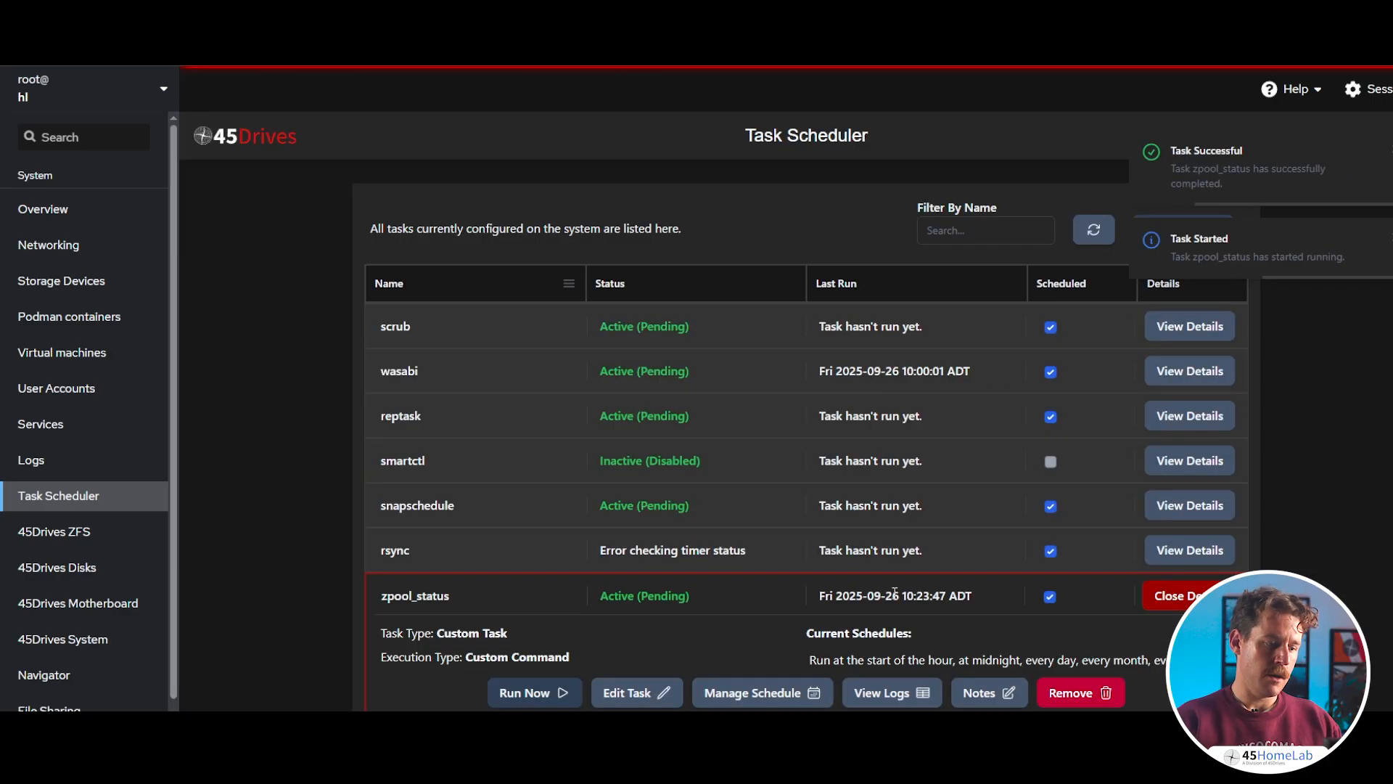
click(913, 697)
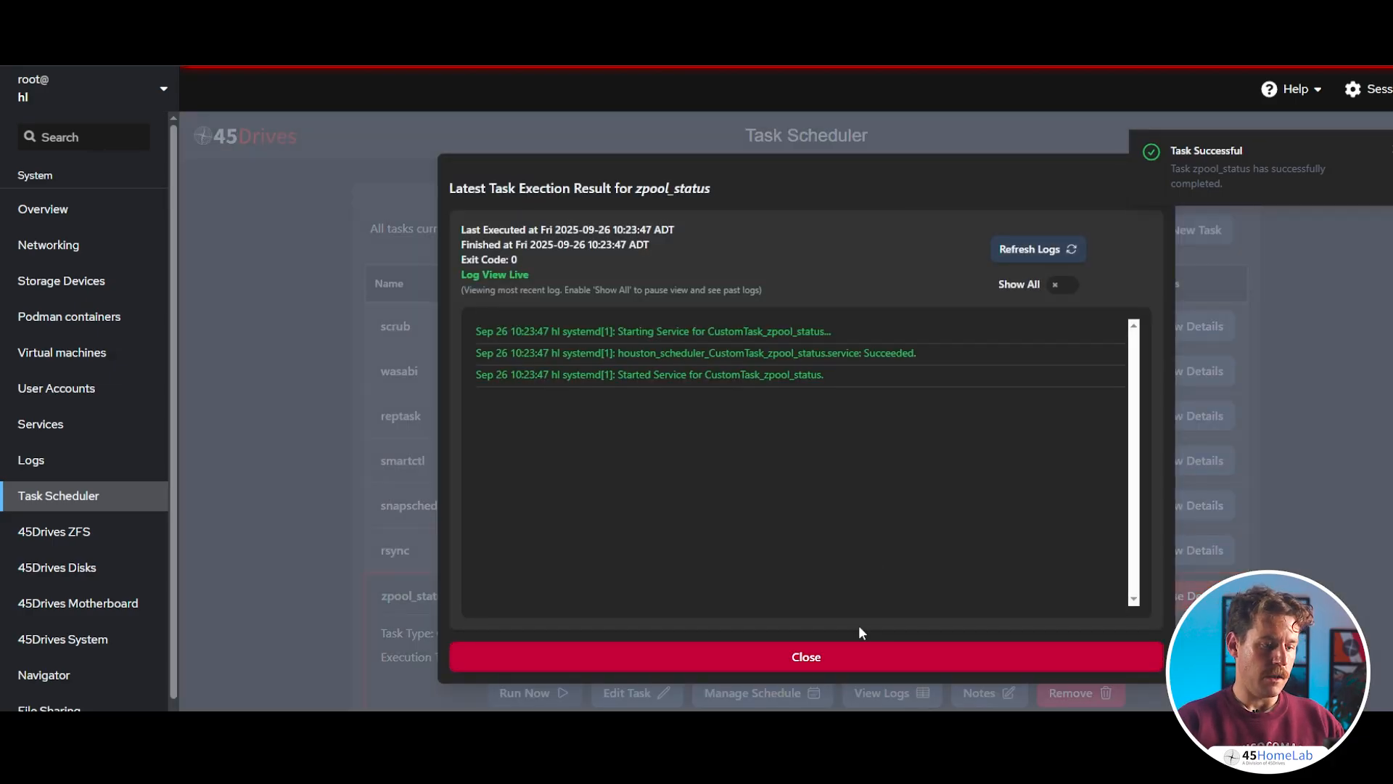
click(839, 657)
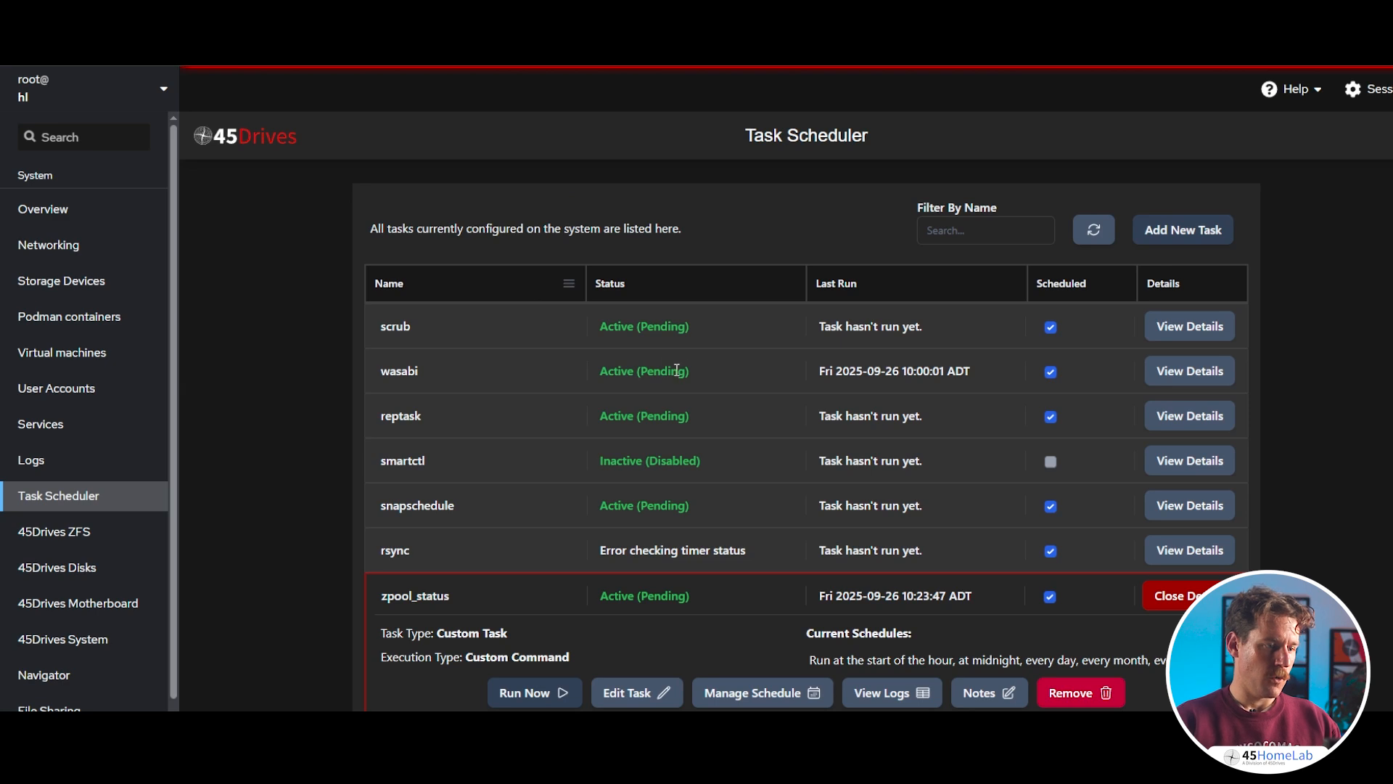
Change the wasabi cloud sync task's target path to wasabi:hl-backup and save the task
click(1151, 371)
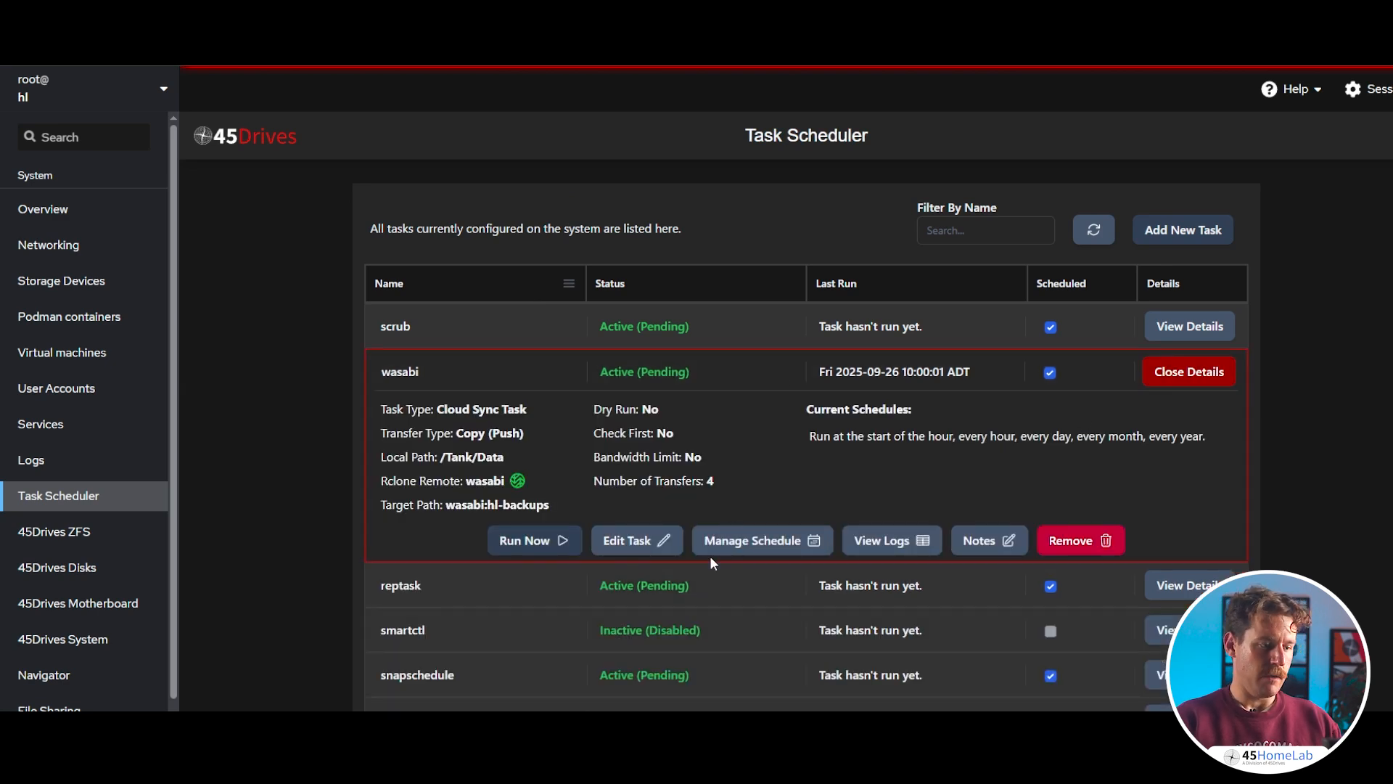
click(648, 546)
click(932, 396)
key(BackSpace)
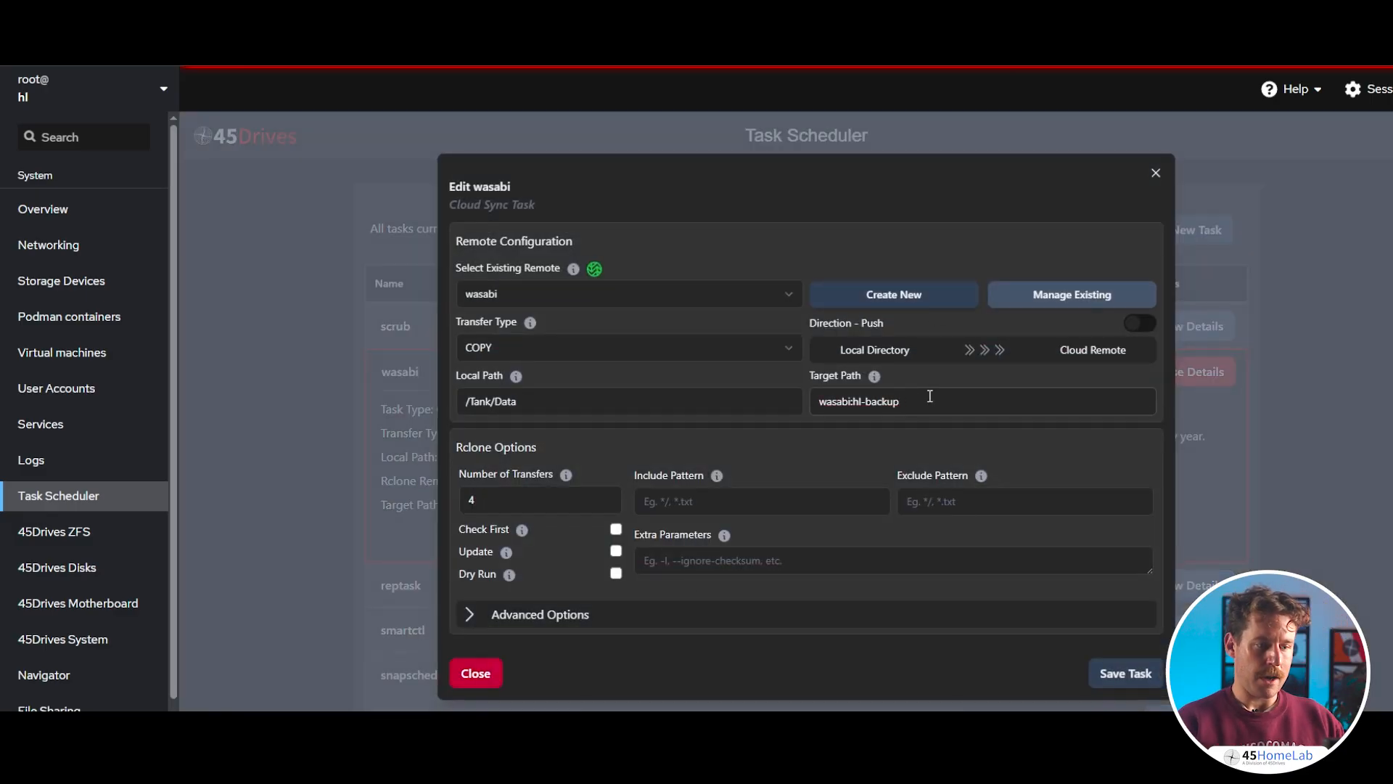
click(1136, 676)
click(864, 401)
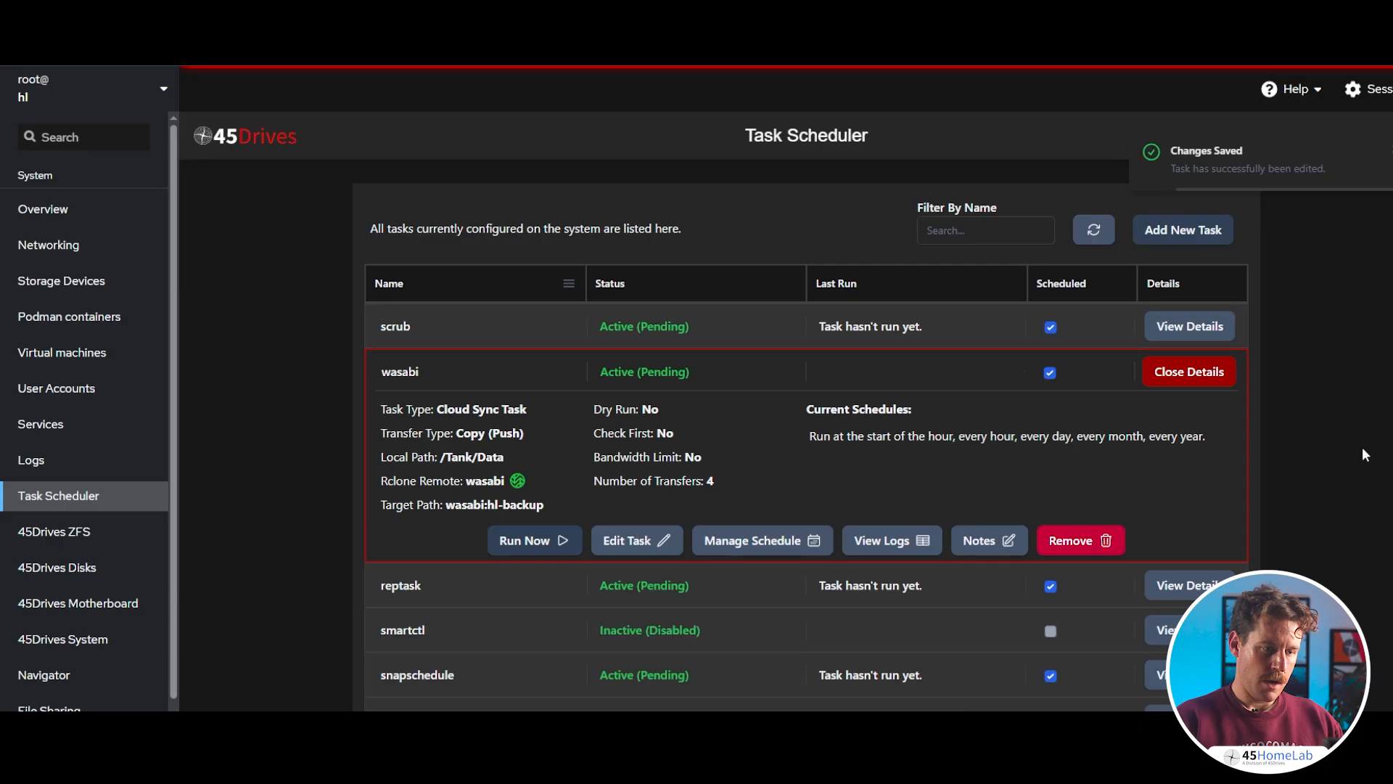
Run the wasabi cloud sync task immediately and review its latest execution log
click(514, 548)
click(874, 396)
click(904, 542)
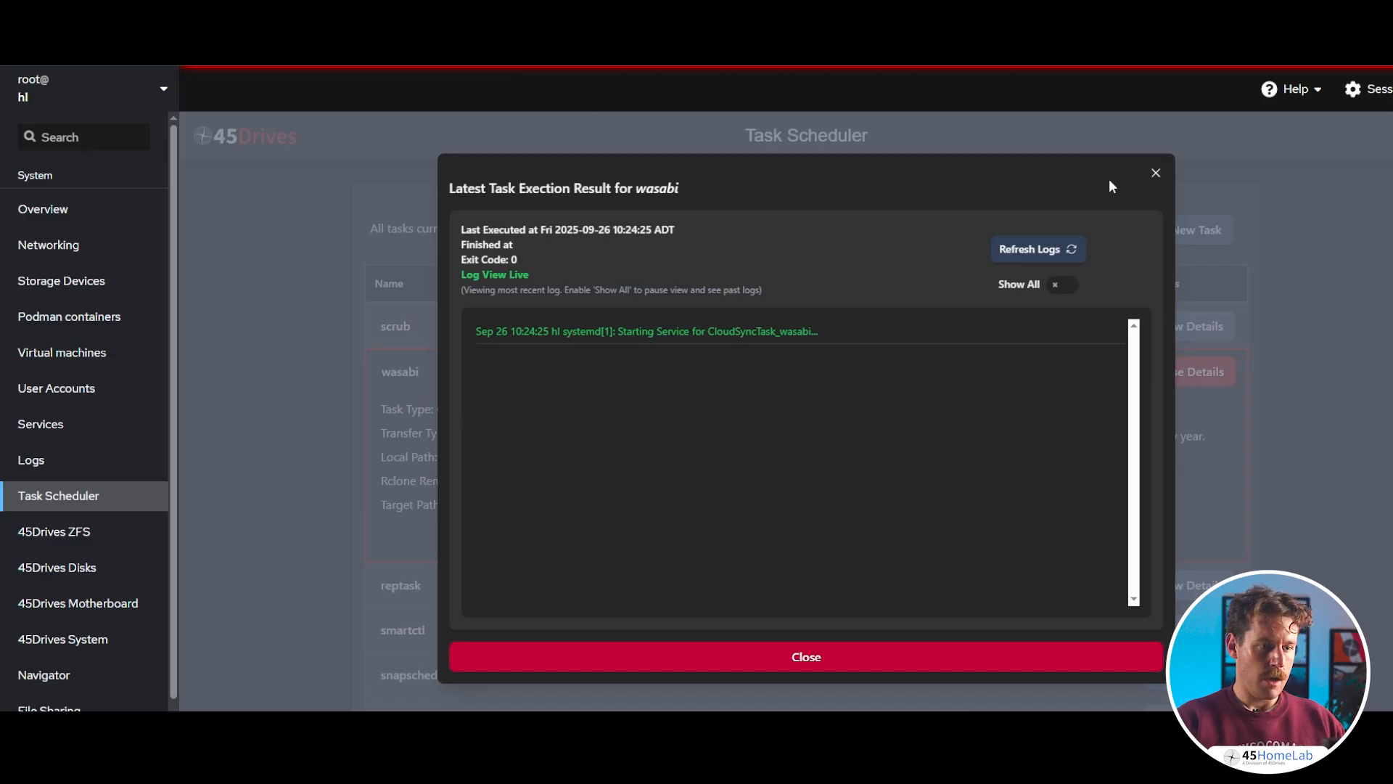
click(1156, 174)
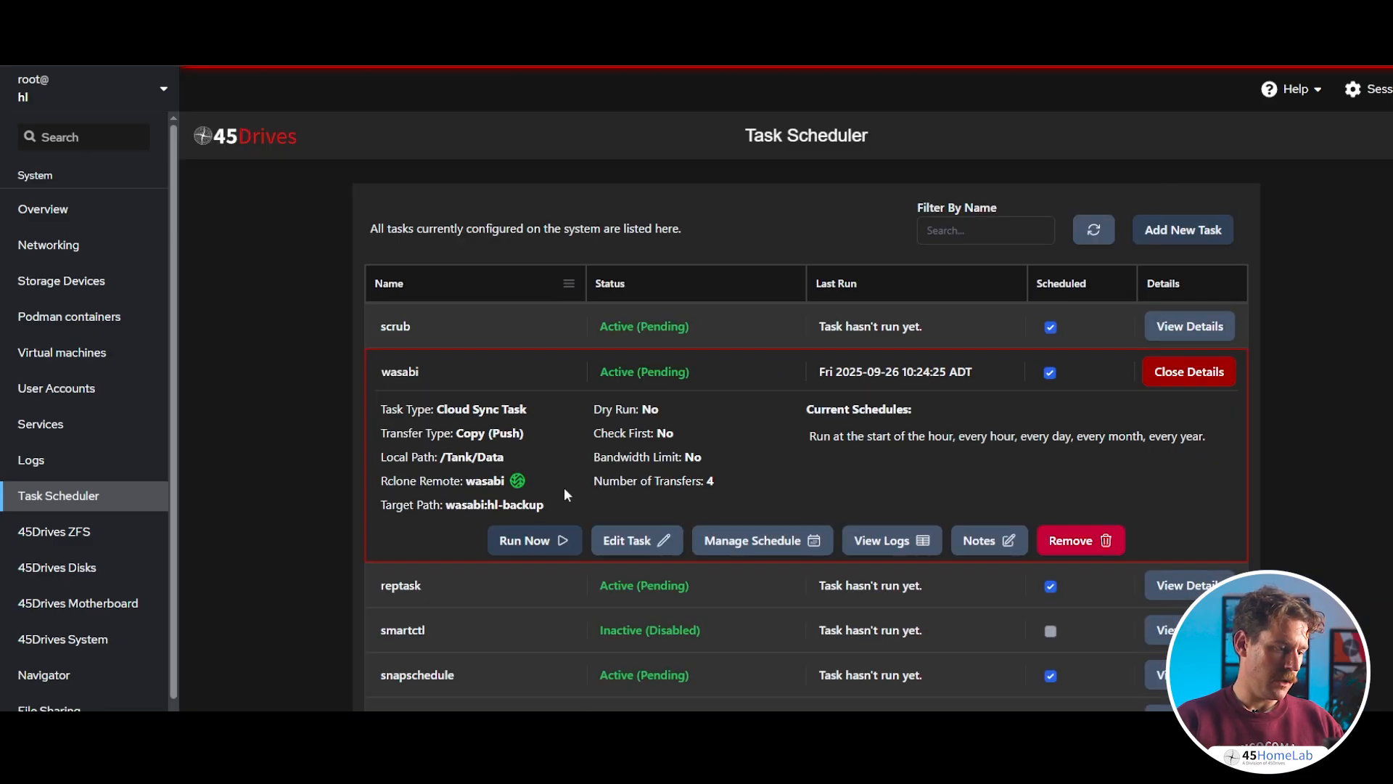
Run the snapschedule automated snapshot task immediately
scroll(566, 493, down, 1)
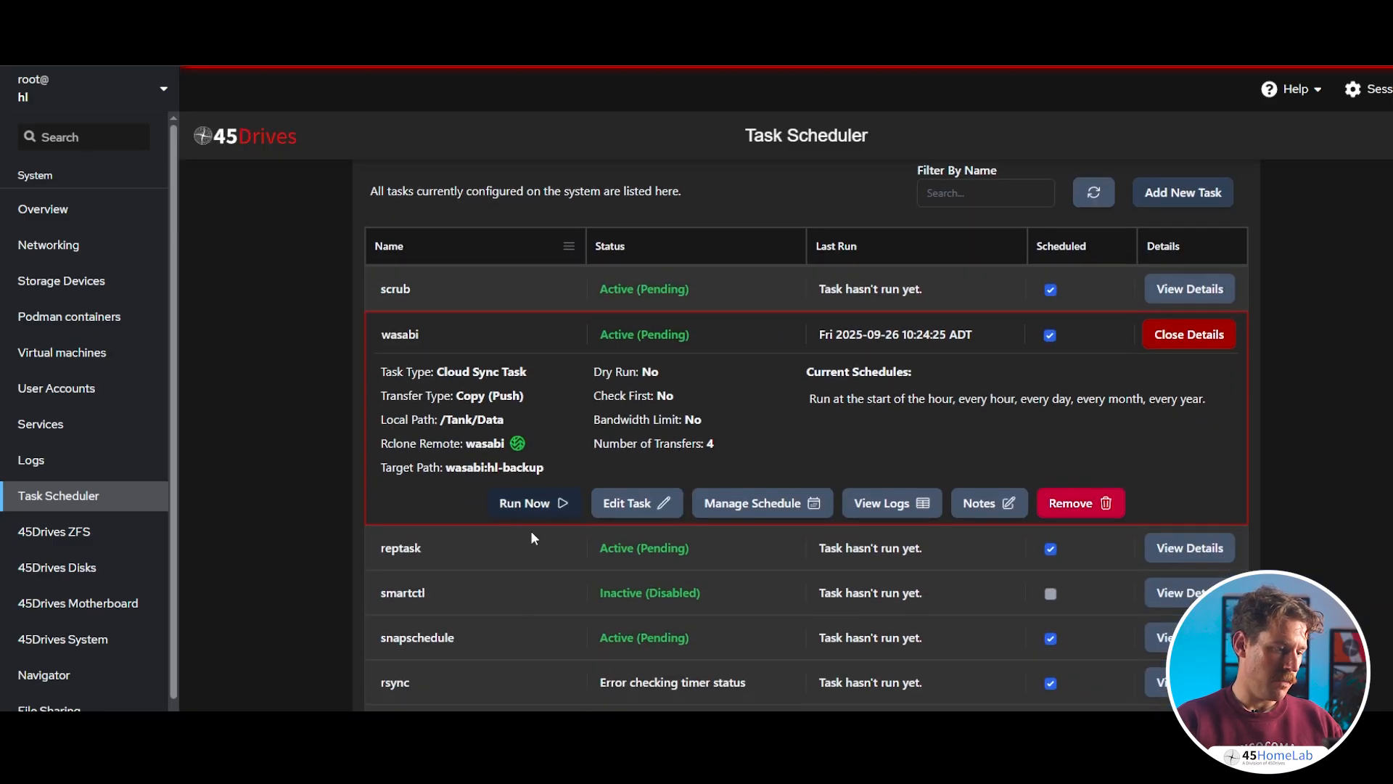
click(1159, 637)
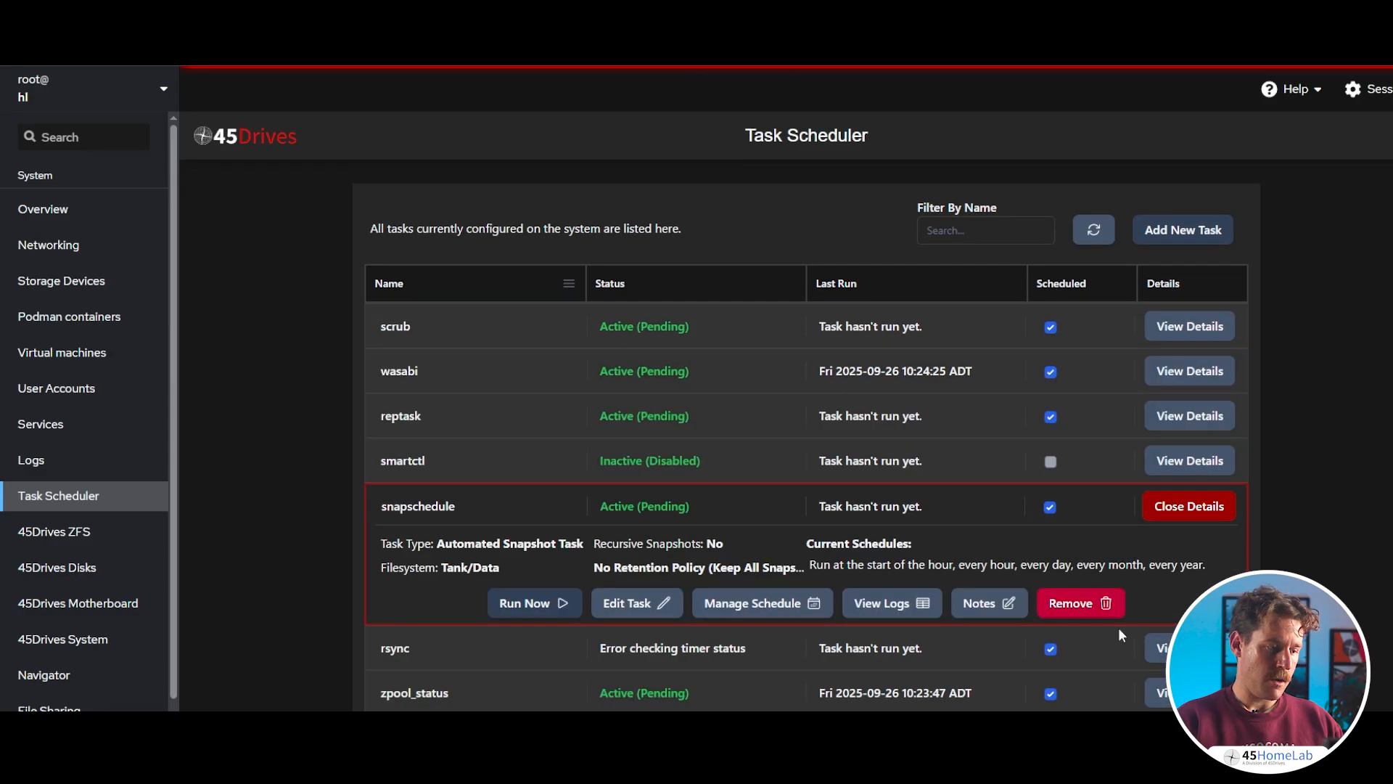
click(545, 603)
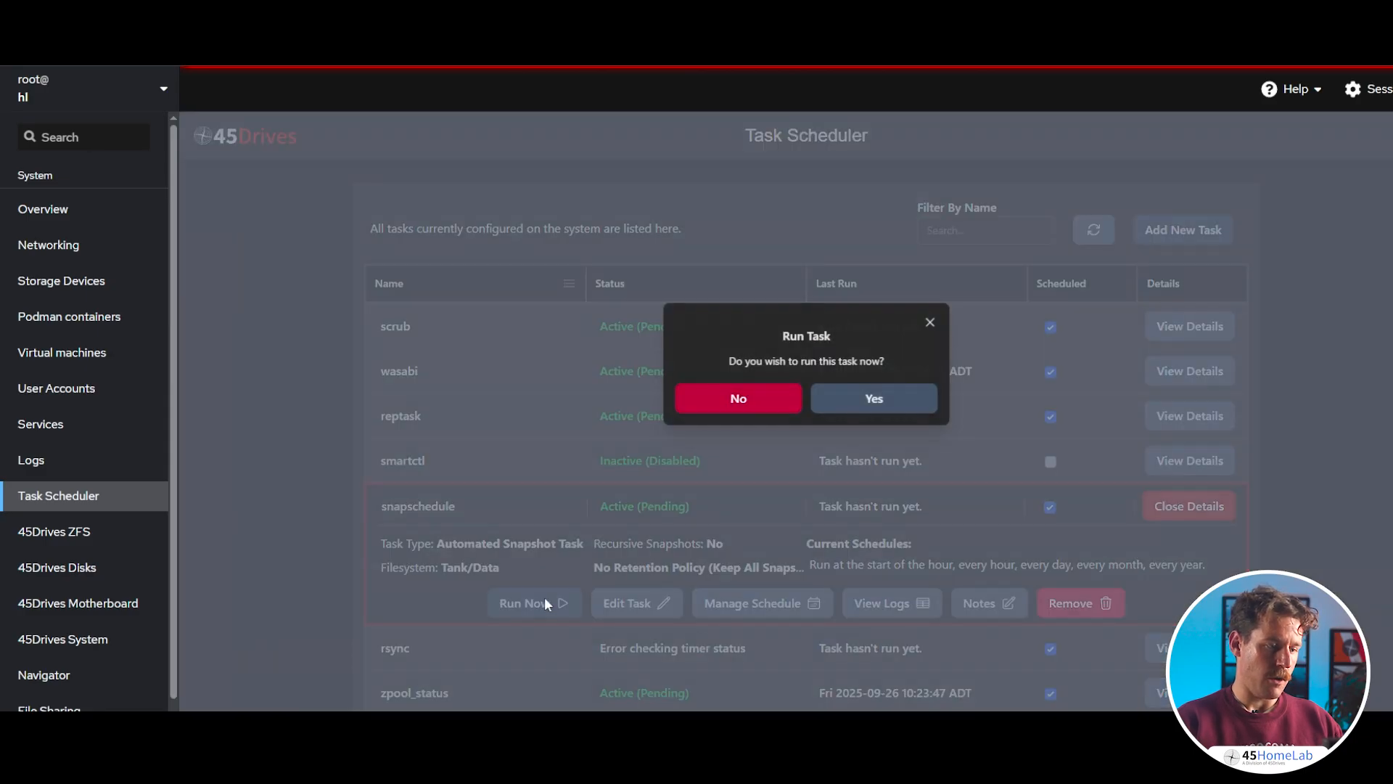
click(895, 395)
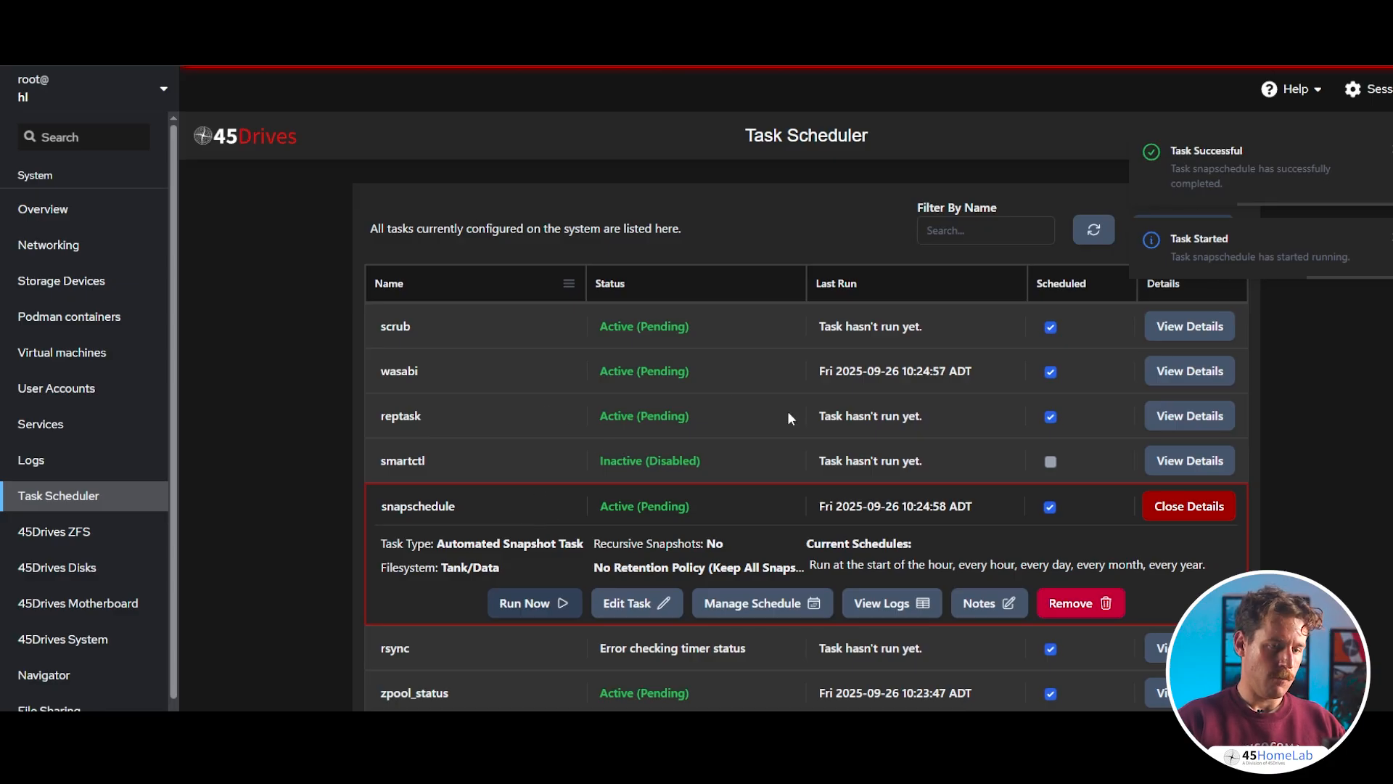
Run the reptask ZFS replication task immediately
click(1190, 415)
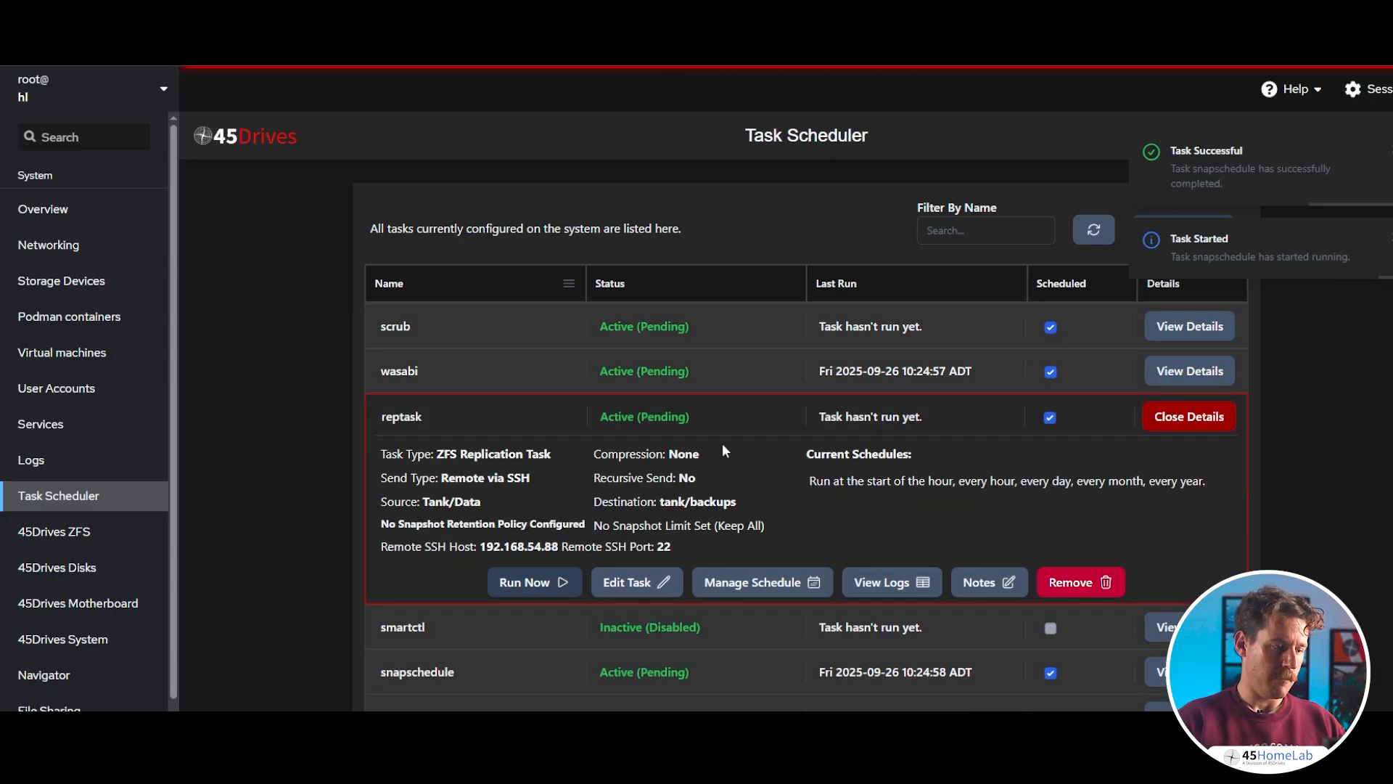
click(543, 584)
click(860, 403)
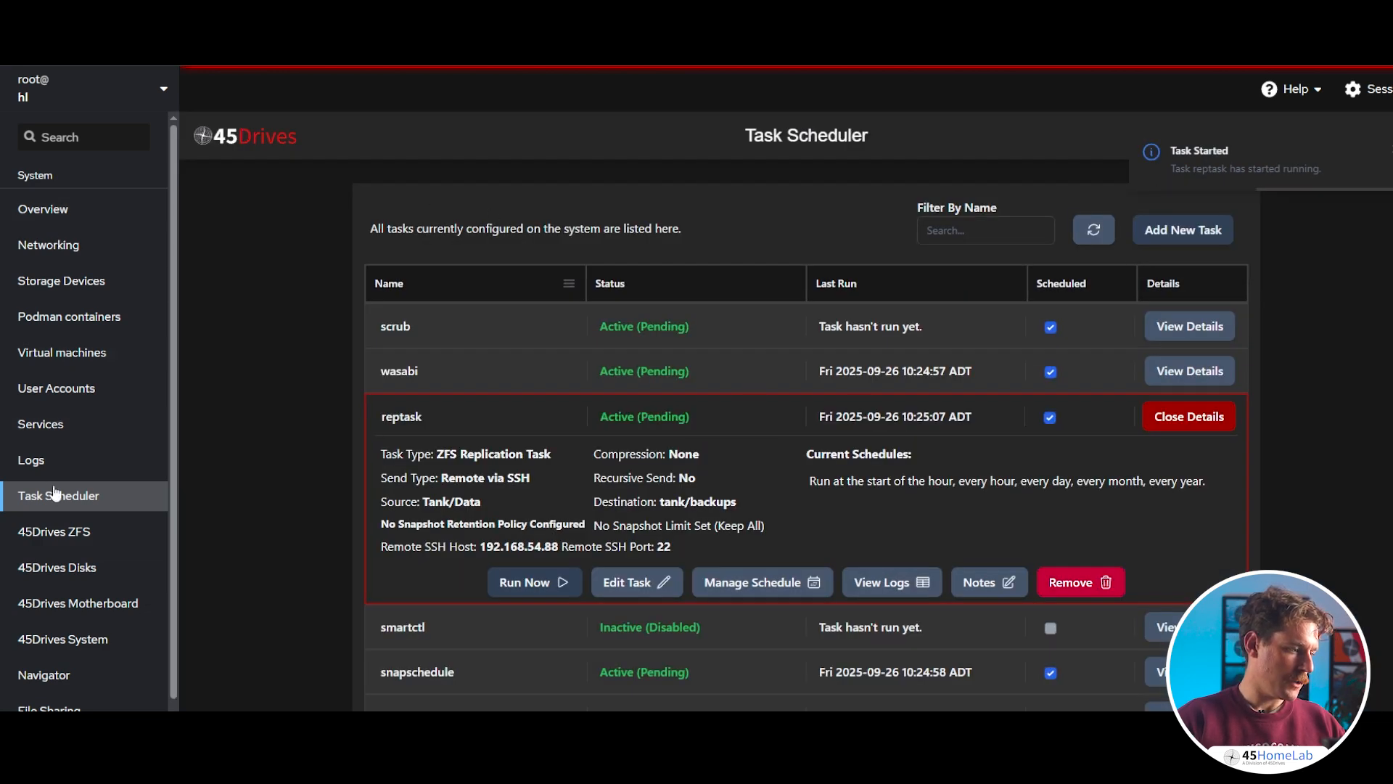
Examine the Tank pool's disks and the snapshots of the Tank/Data file system in 45Drives ZFS
click(75, 547)
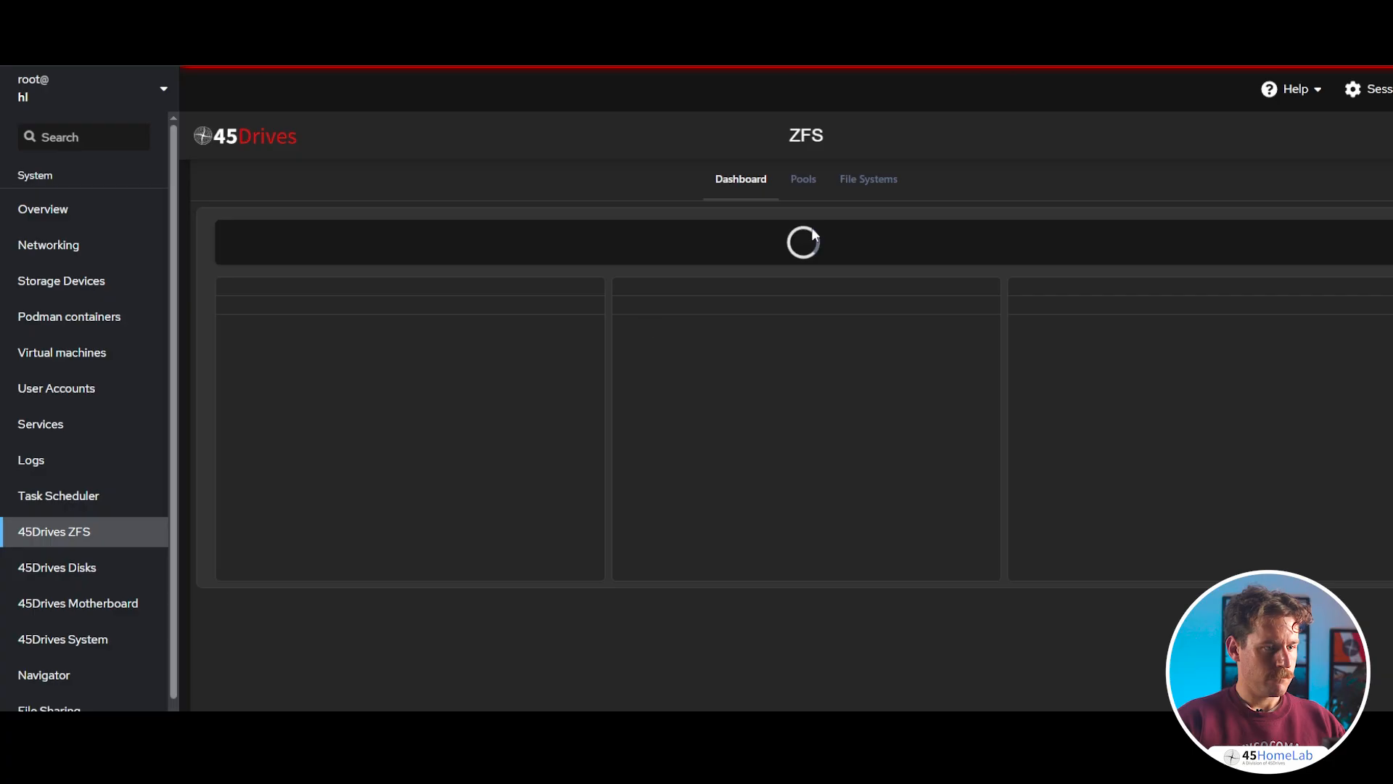
click(797, 190)
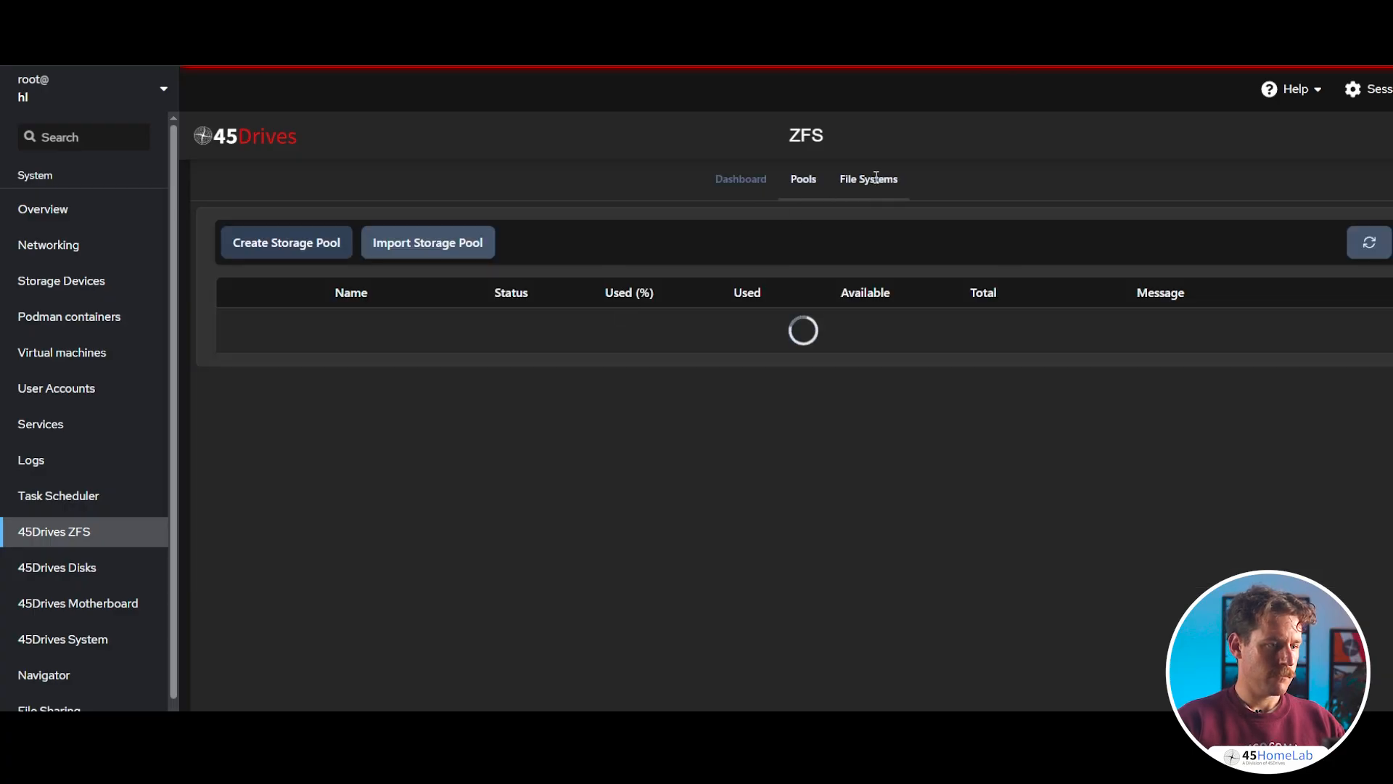
click(875, 183)
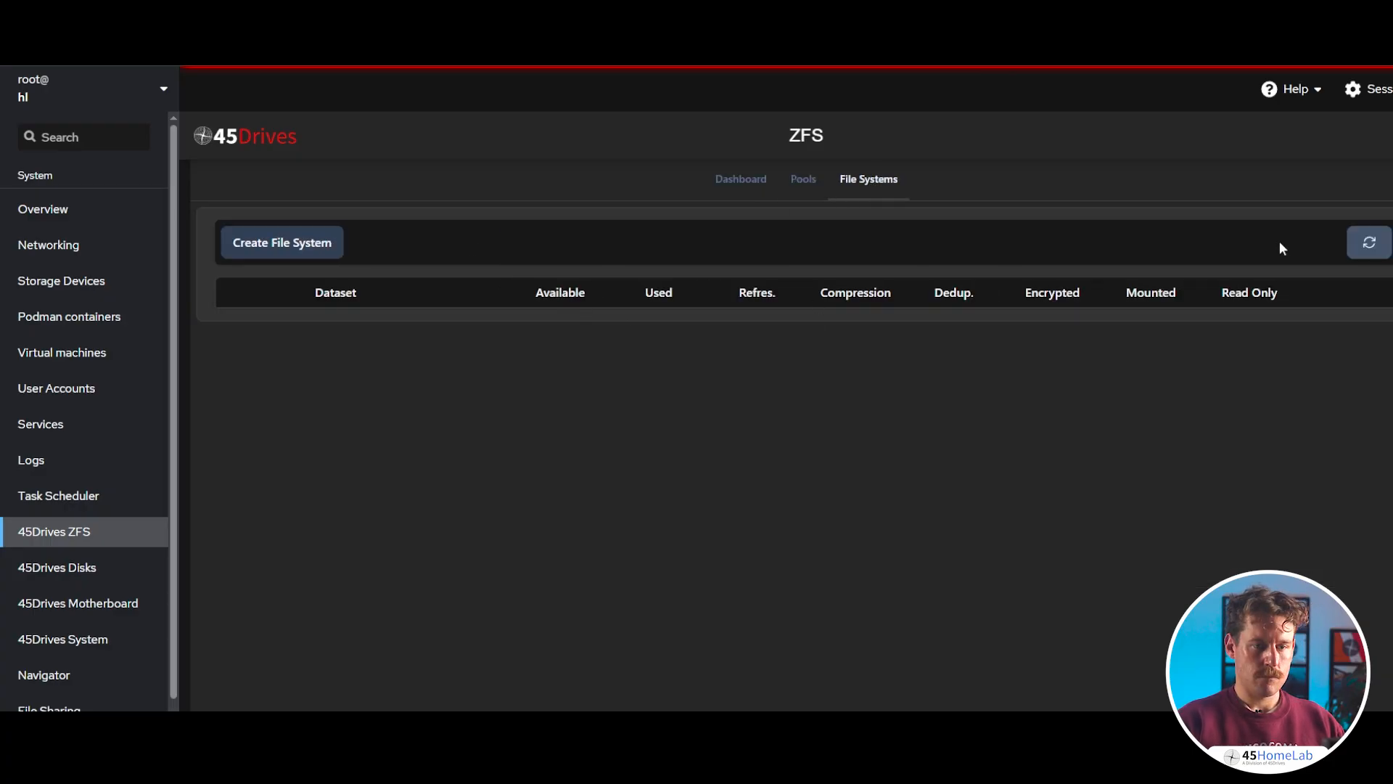
click(1371, 245)
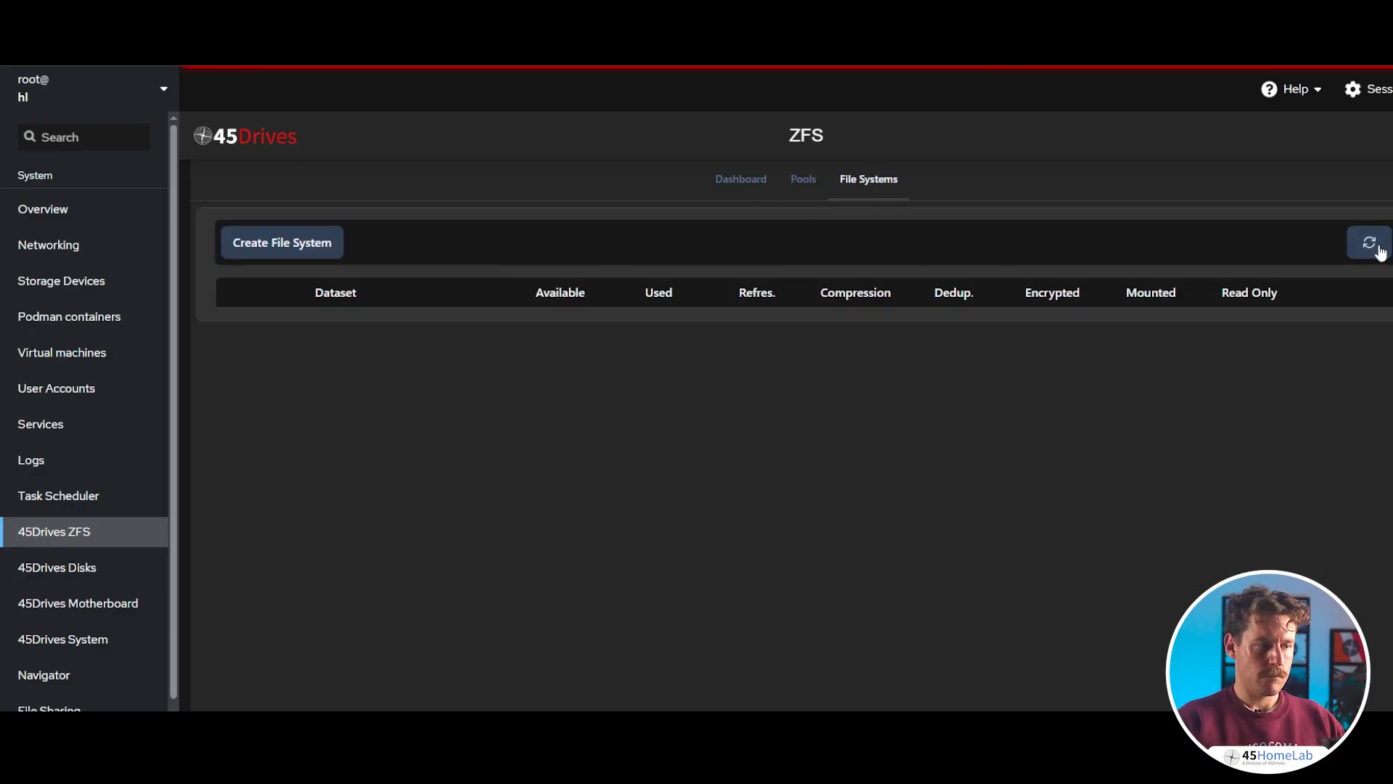
click(804, 181)
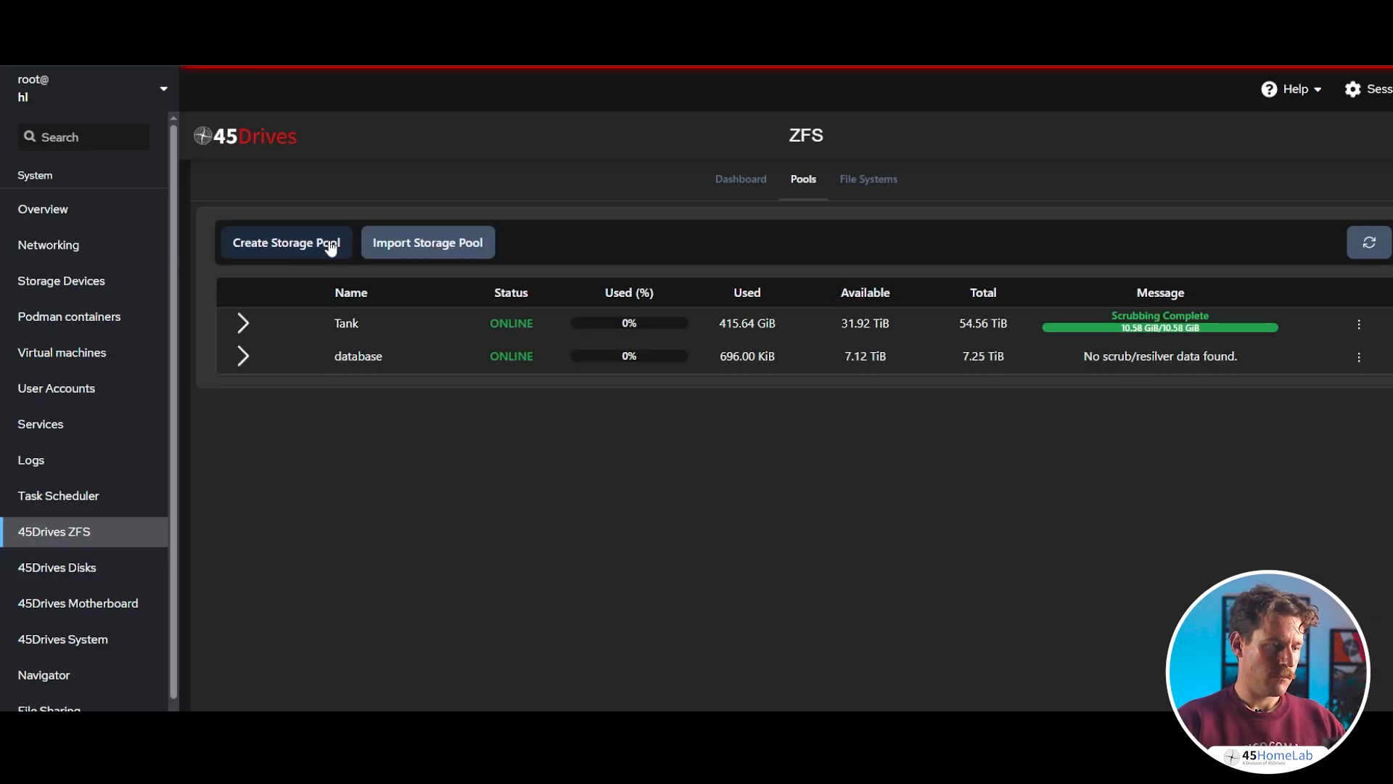
click(363, 328)
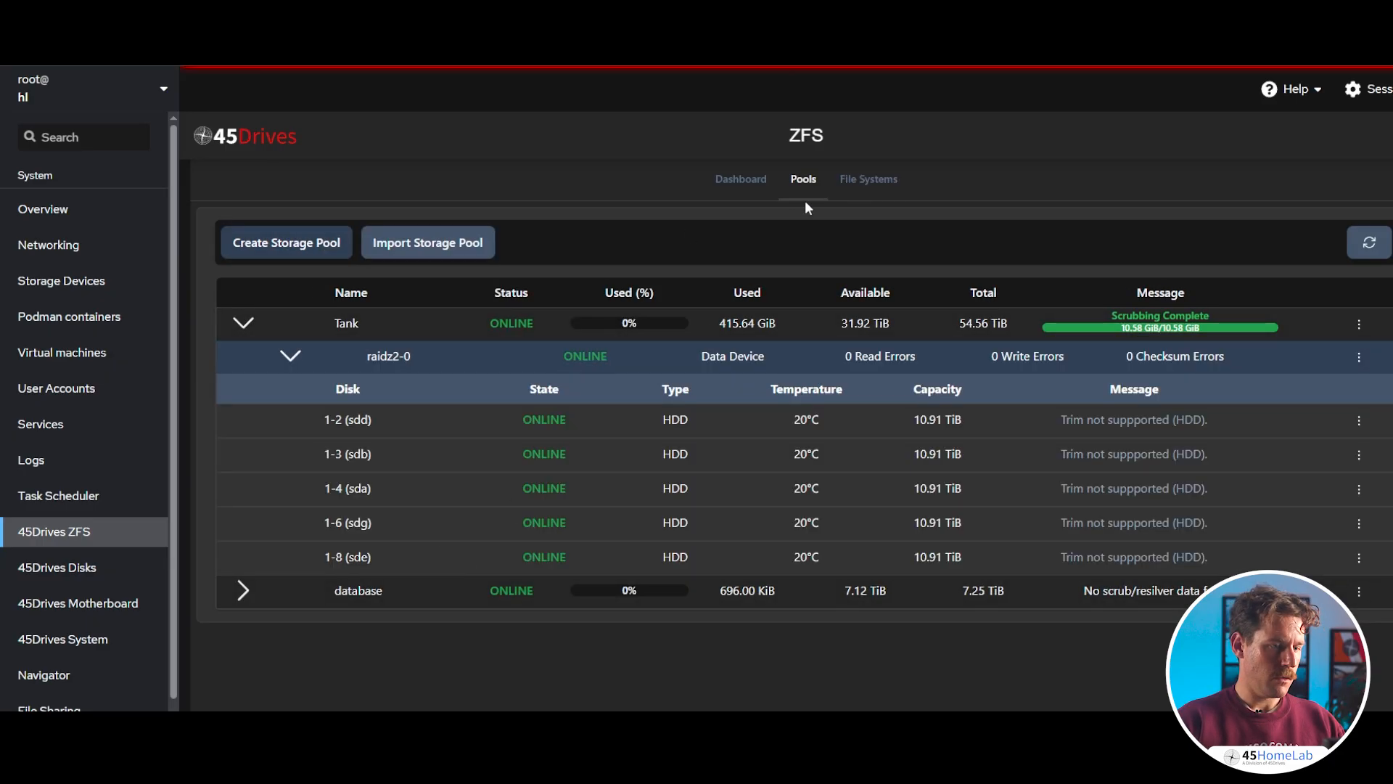
click(875, 179)
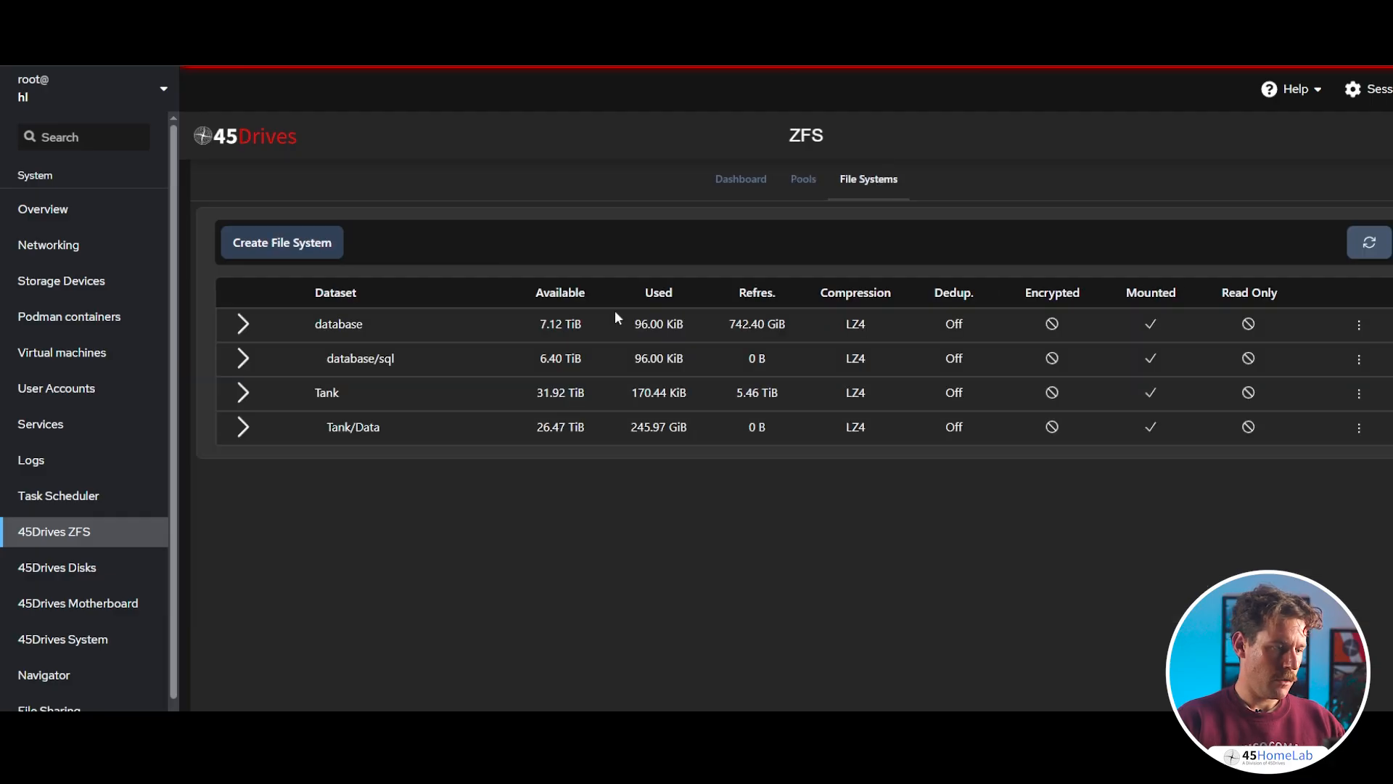
click(239, 429)
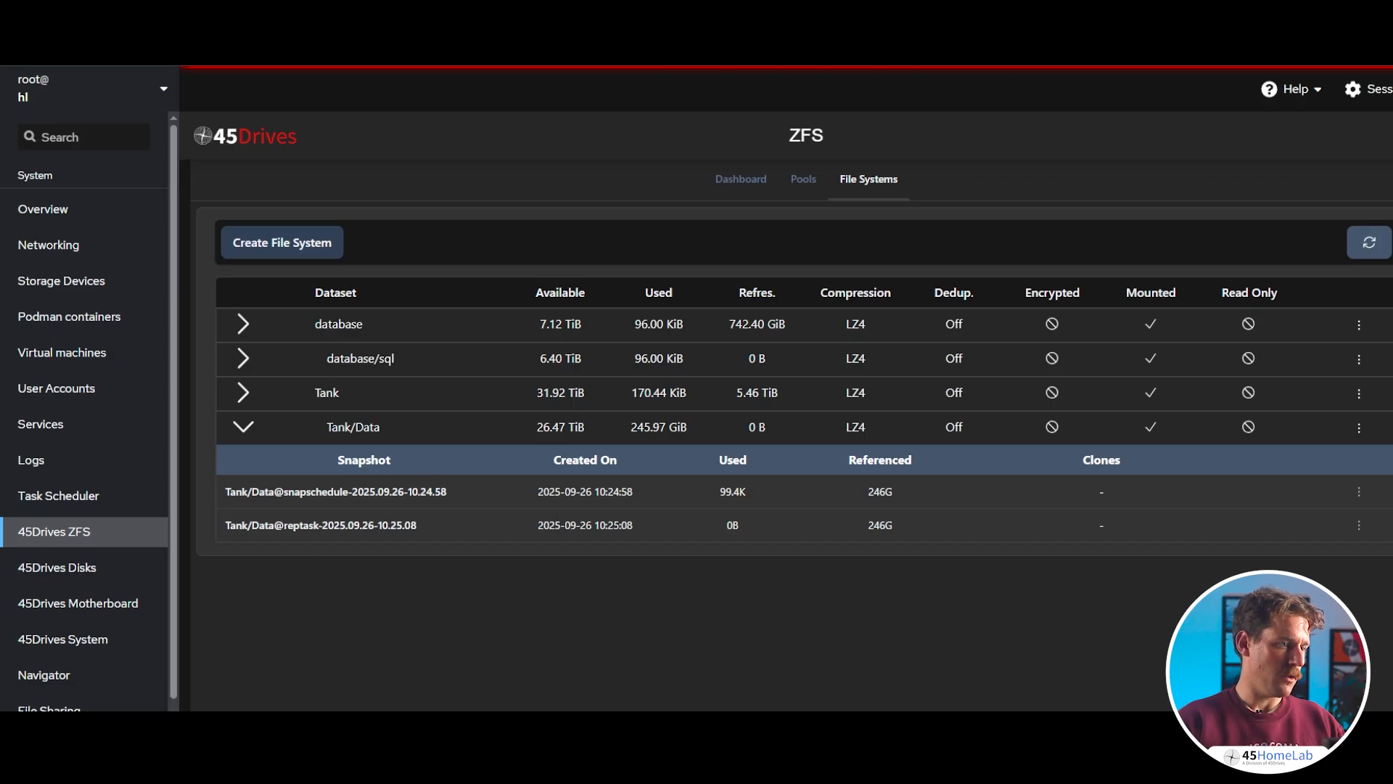
Switch to the browser tab showing the storinator terminal and examine the ZFS file systems and pools there
click(457, 24)
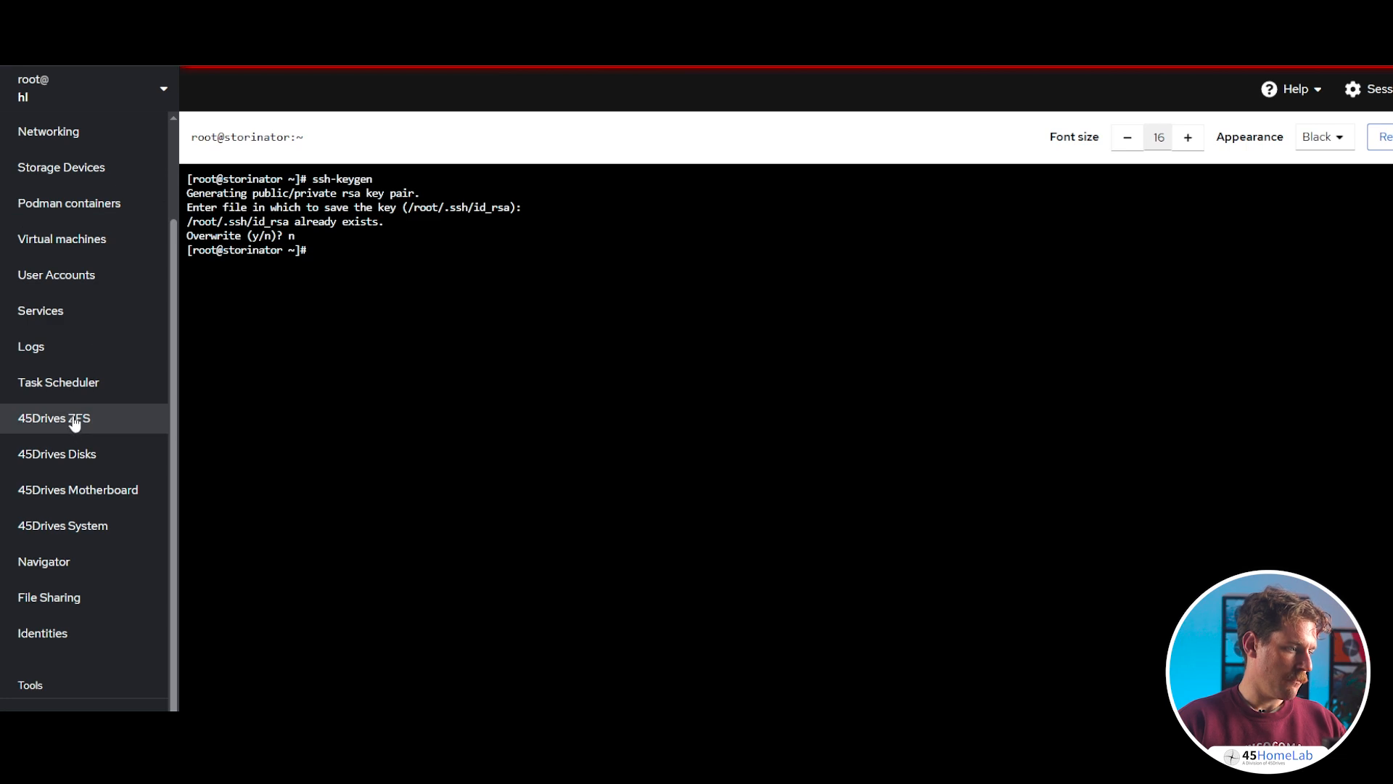
scroll(68, 178, up, 2)
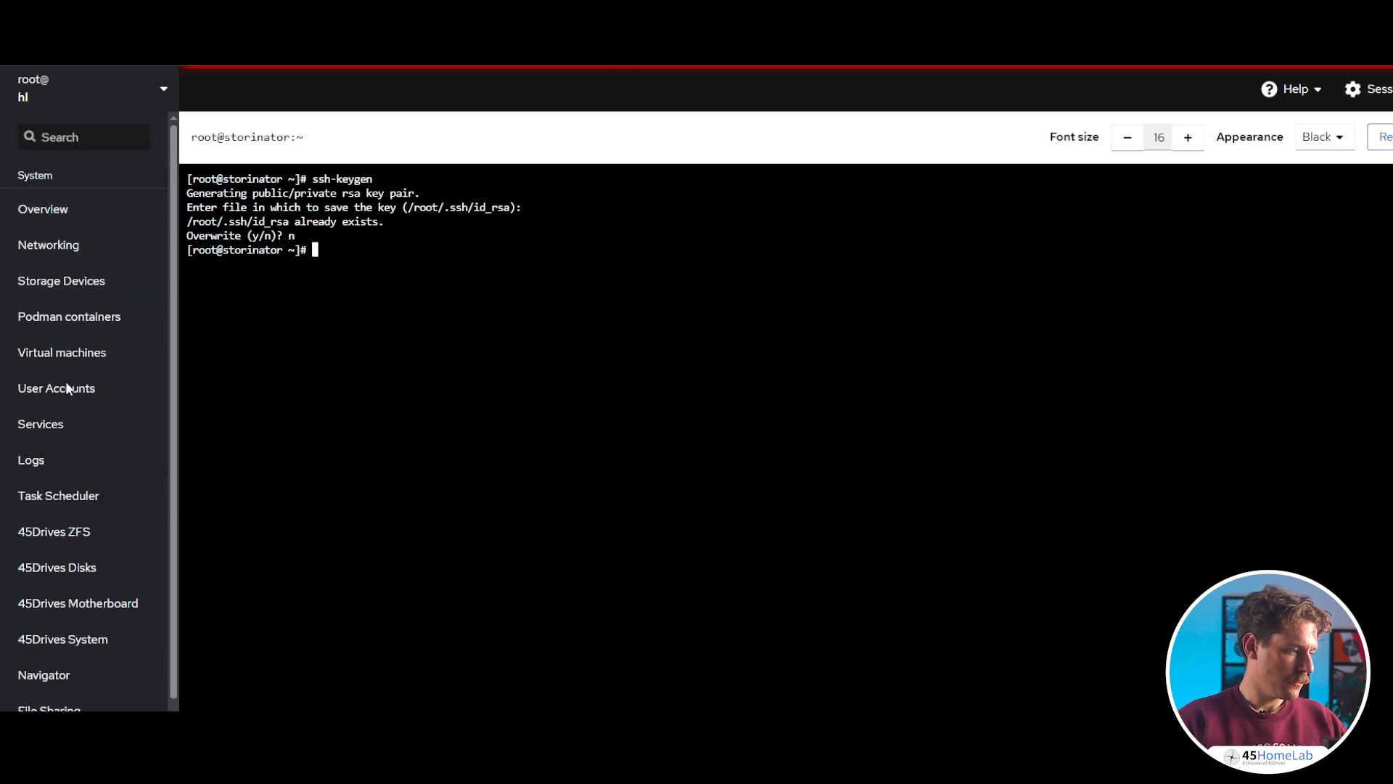
click(55, 535)
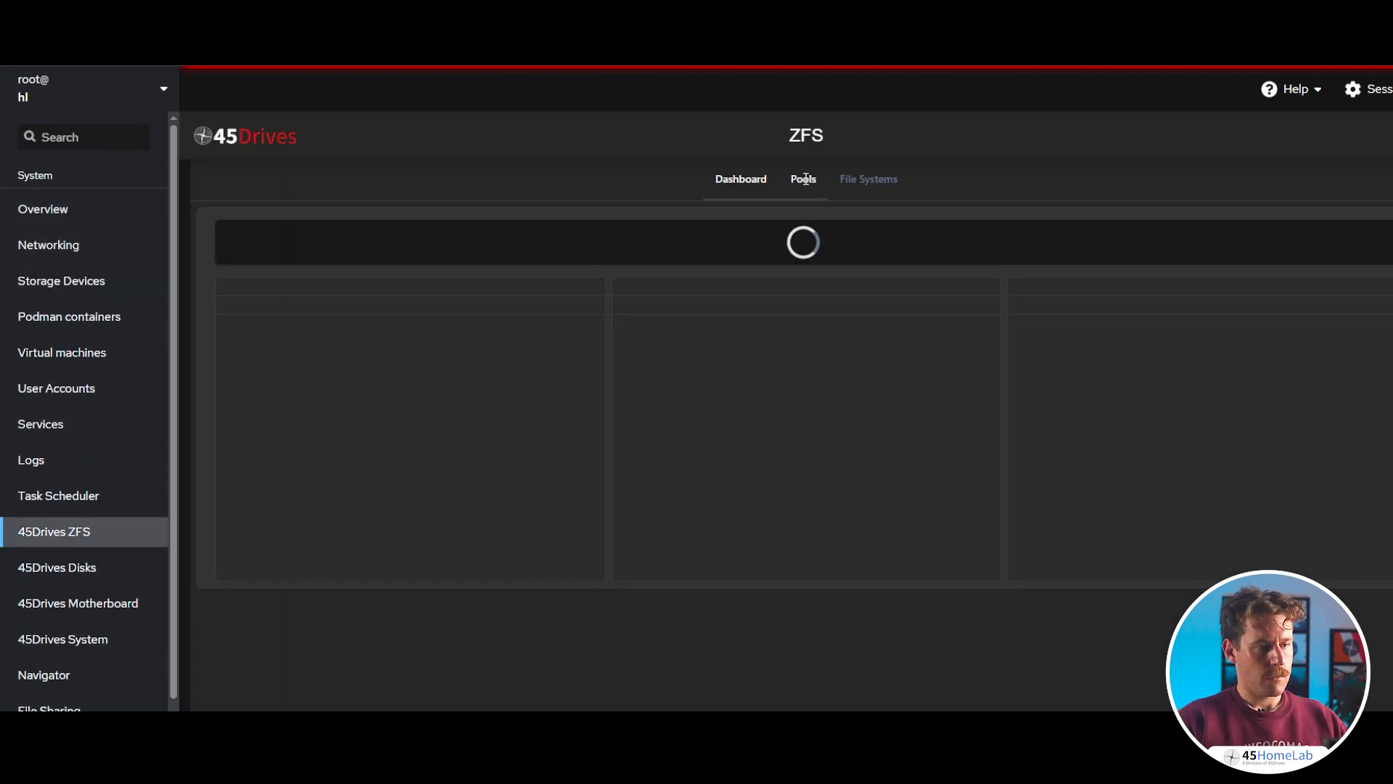
click(853, 178)
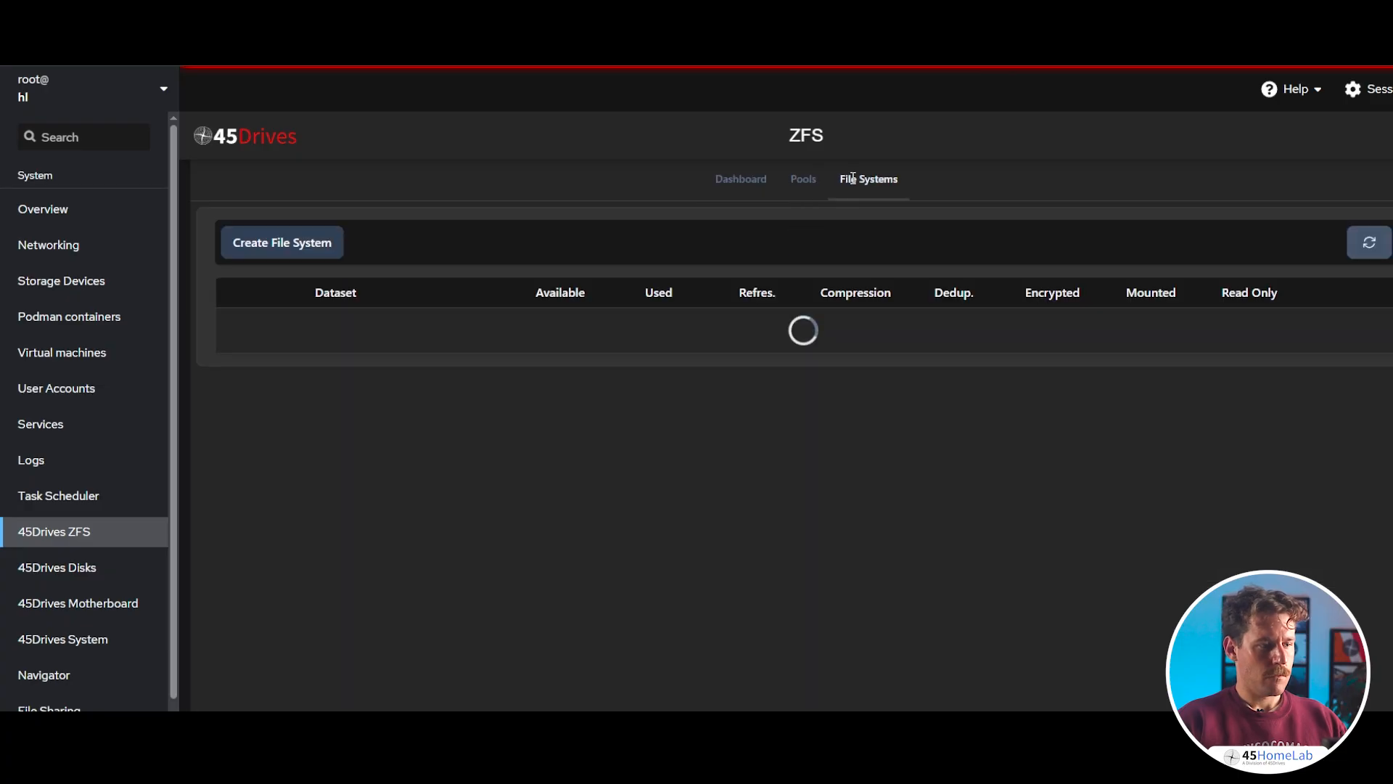
click(806, 185)
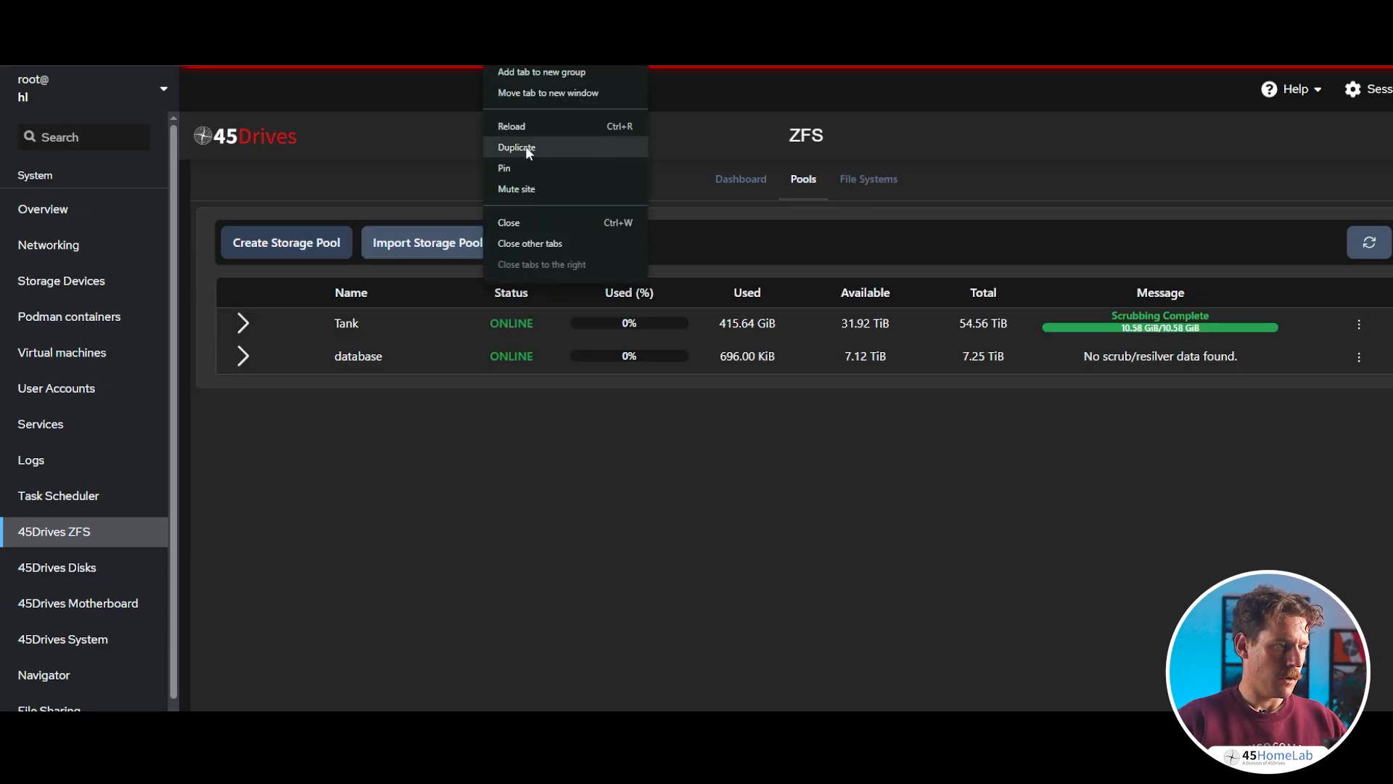
Duplicate the current browser tab and load the replication destination server at 192.168.54.88:9090 in it
click(525, 145)
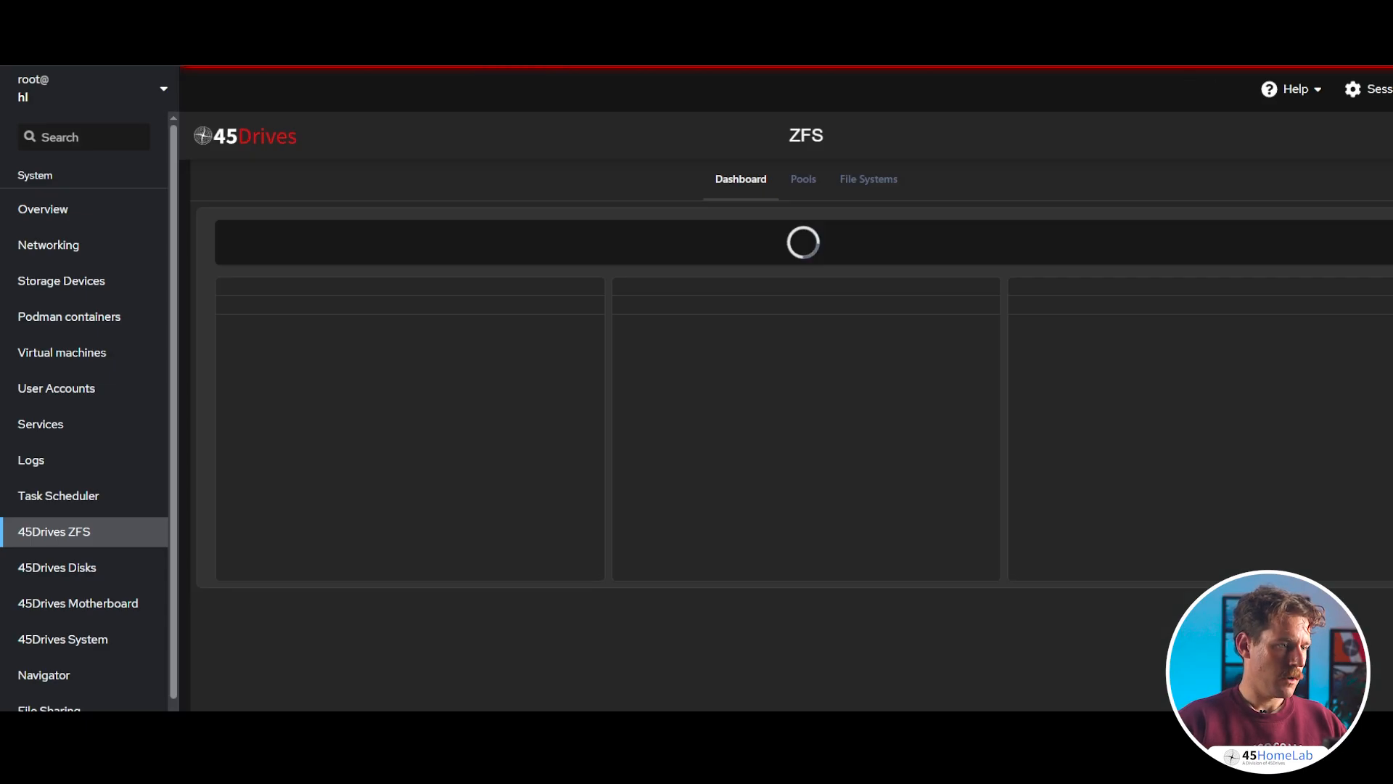
key(ctrl+l)
key(BackSpace)
key(BackSpace)
key(BackSpace)
key(BackSpace)
key(BackSpace)
key(BackSpace)
key(BackSpace)
key(BackSpace)
key(BackSpace)
key(BackSpace)
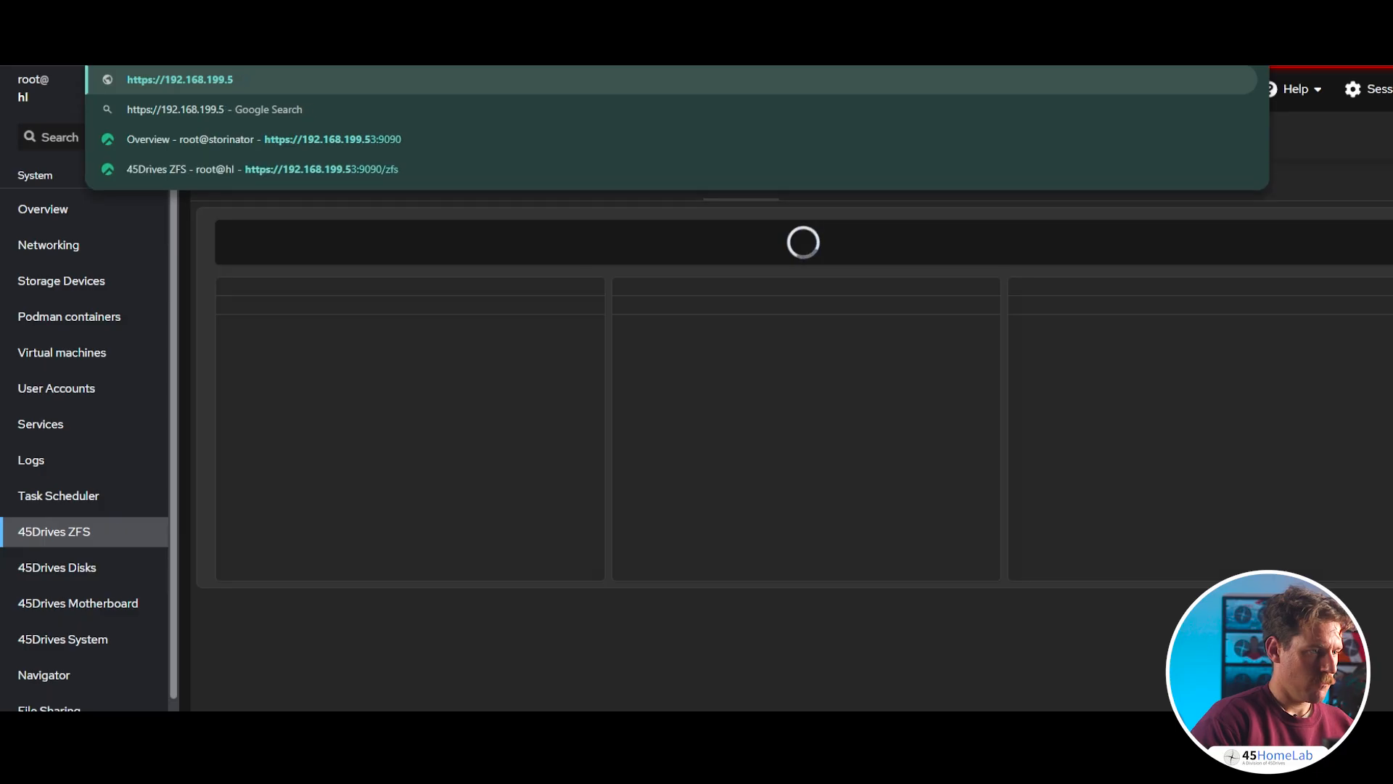
key(BackSpace)
key(BackSpace)
key(BackSpace)
key(BackSpace)
key(BackSpace)
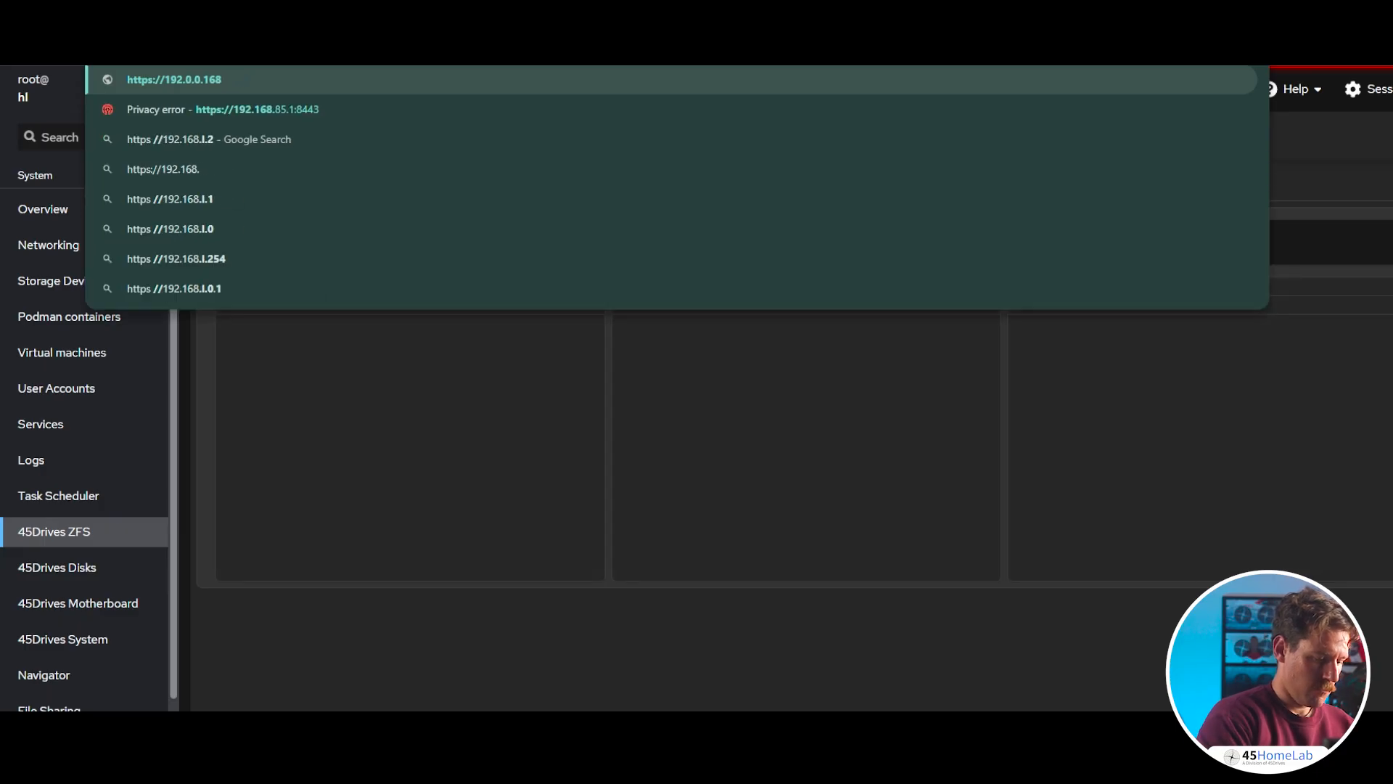
text(54.88)
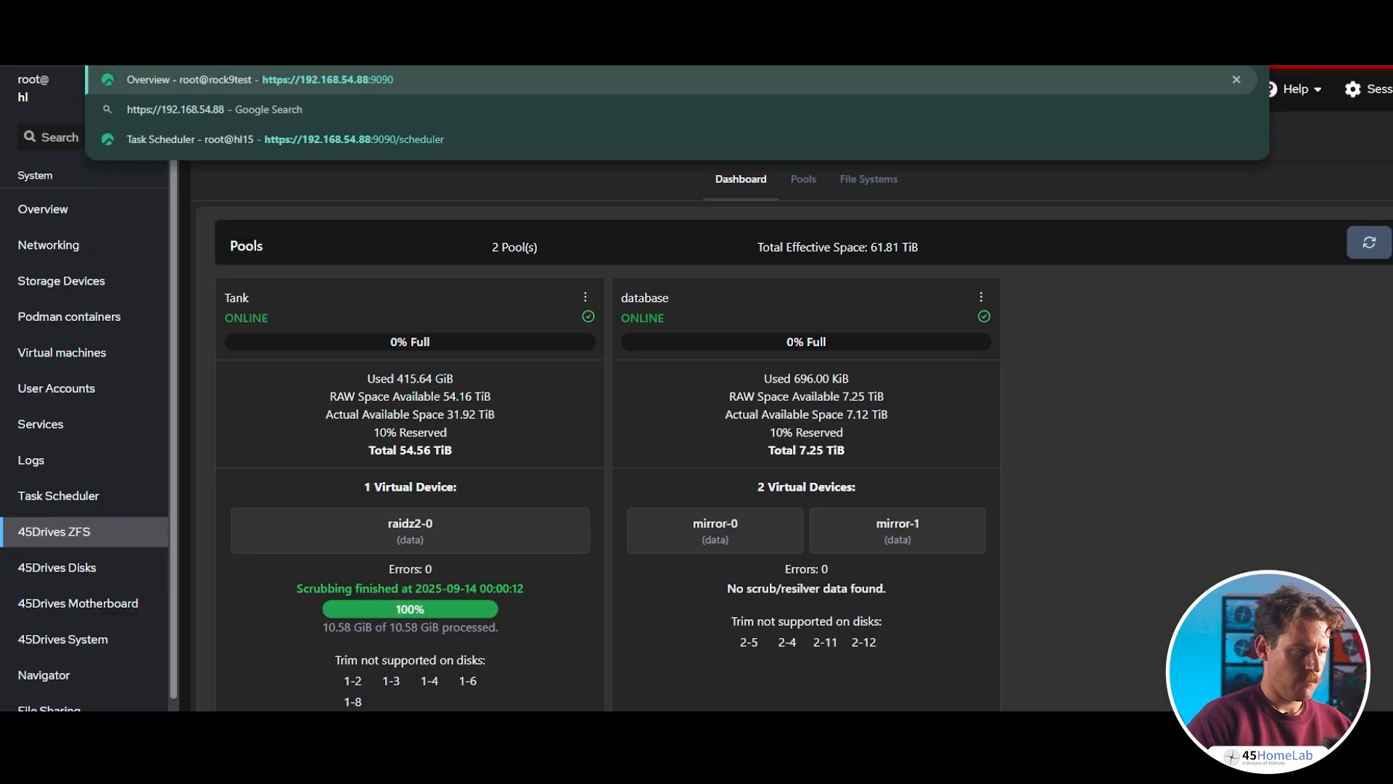
key(Return)
Log in to the hl15 server as root with the account password
text(root)
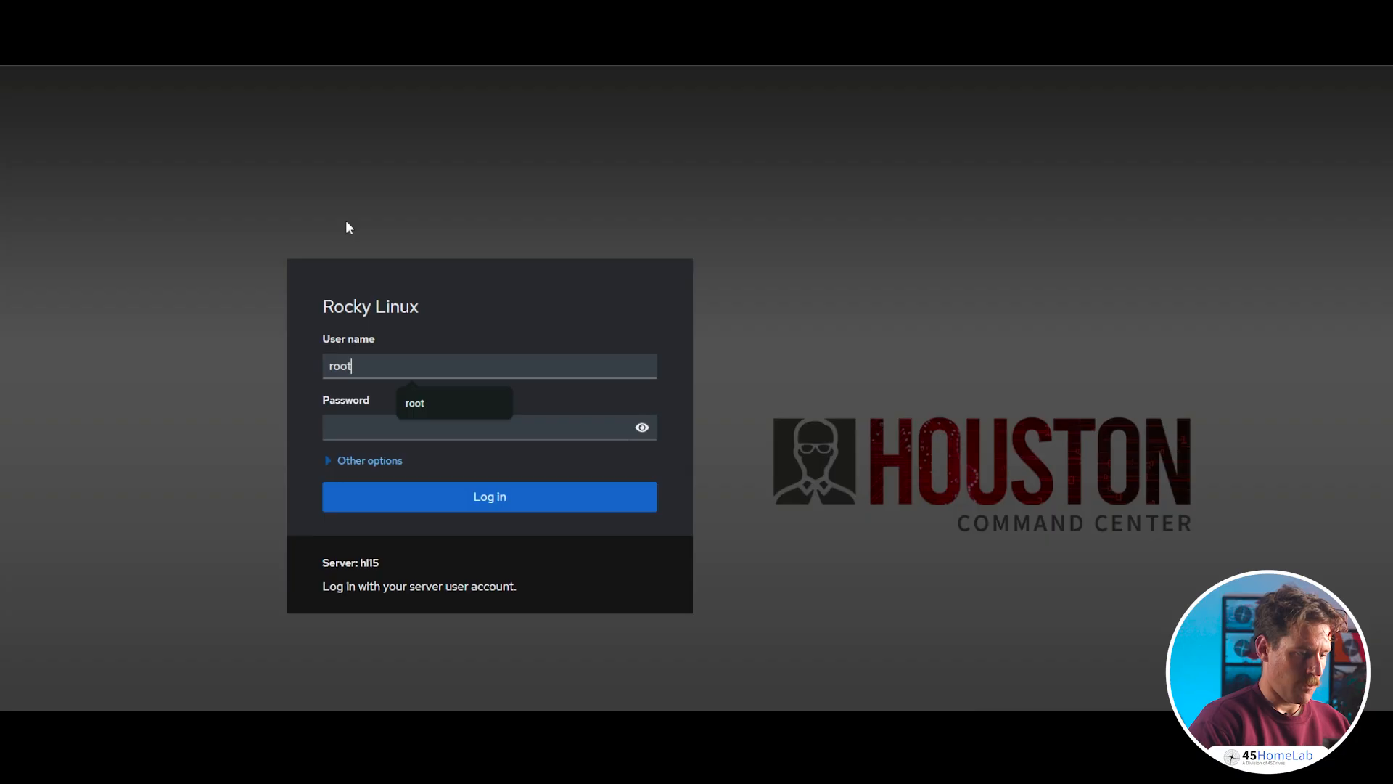
key(Tab)
text(********)
key(Return)
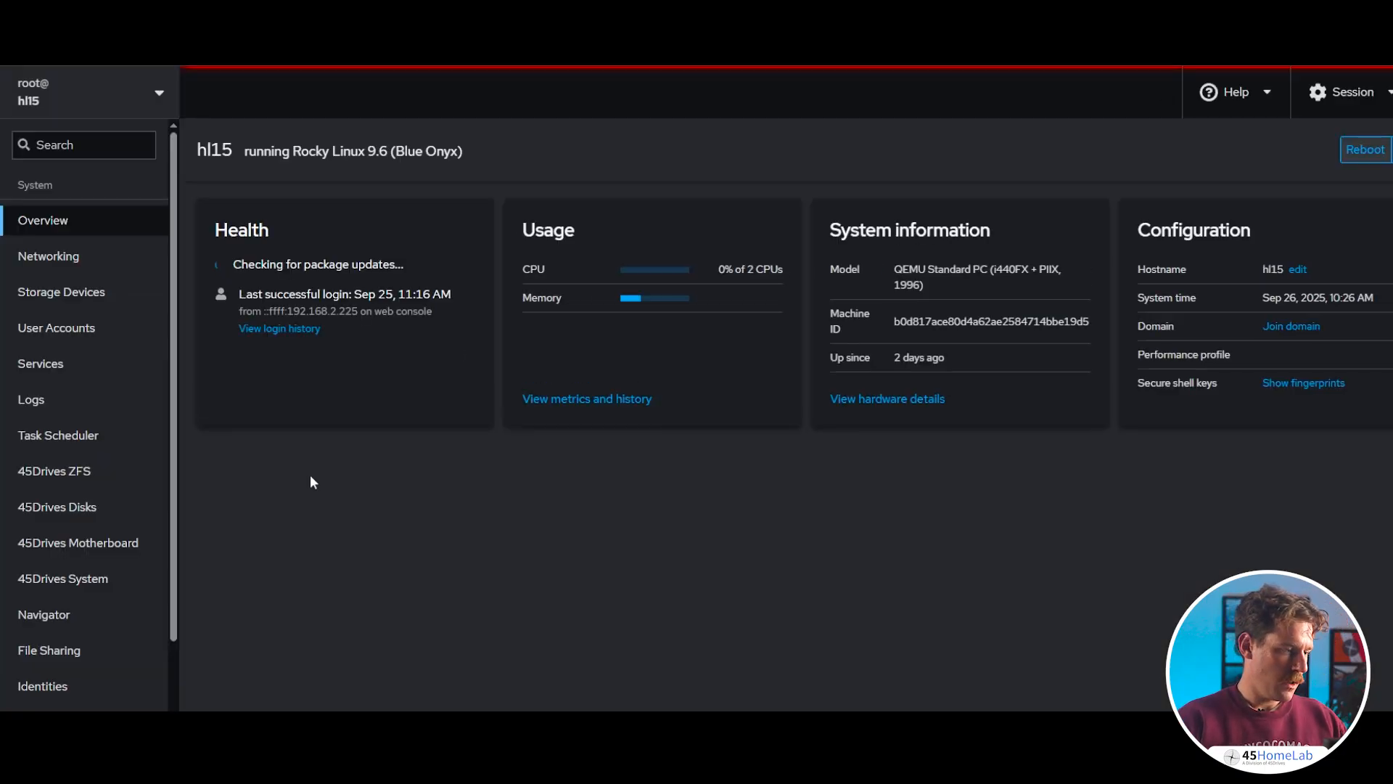
Refresh the pool dashboard in 45Drives ZFS on hl15 and check the tank/backups file system for snapshots
click(50, 475)
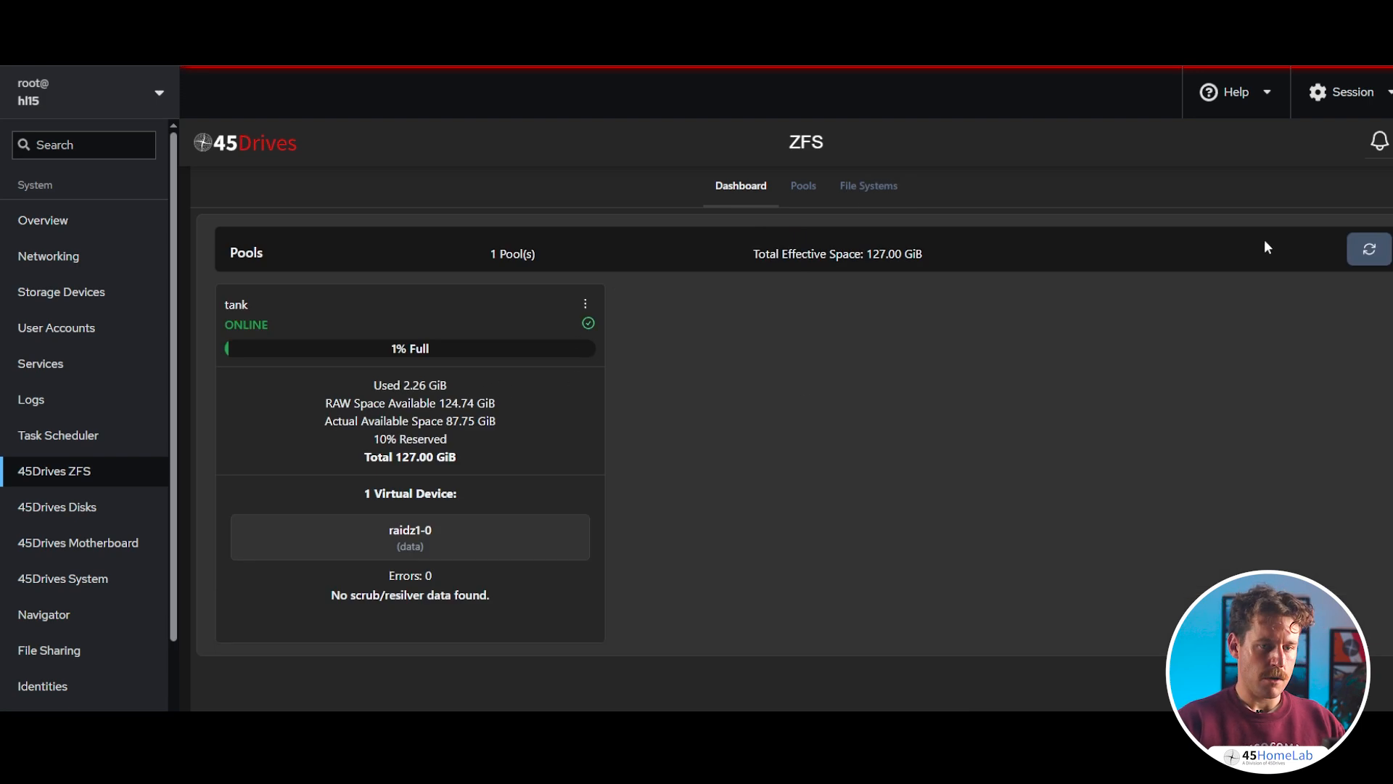
click(1372, 249)
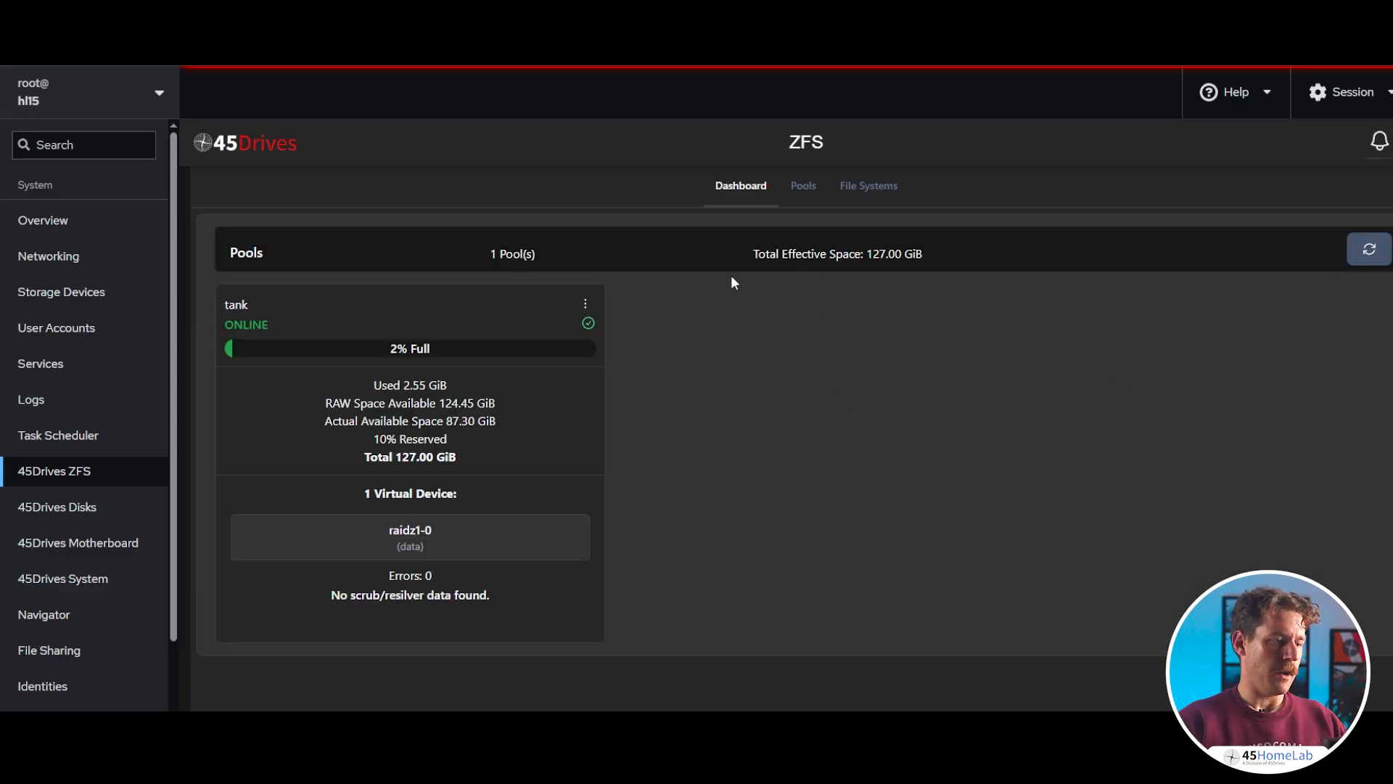
click(881, 185)
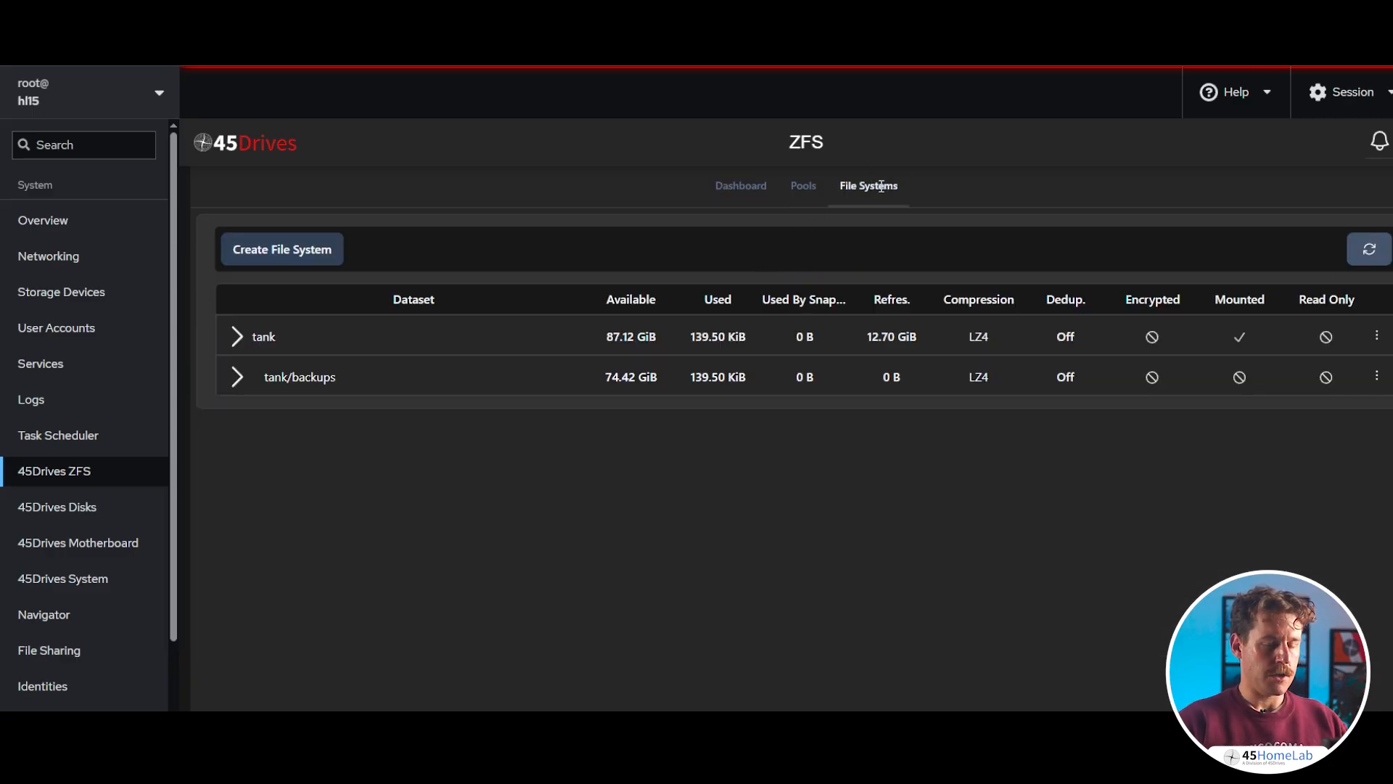
click(238, 377)
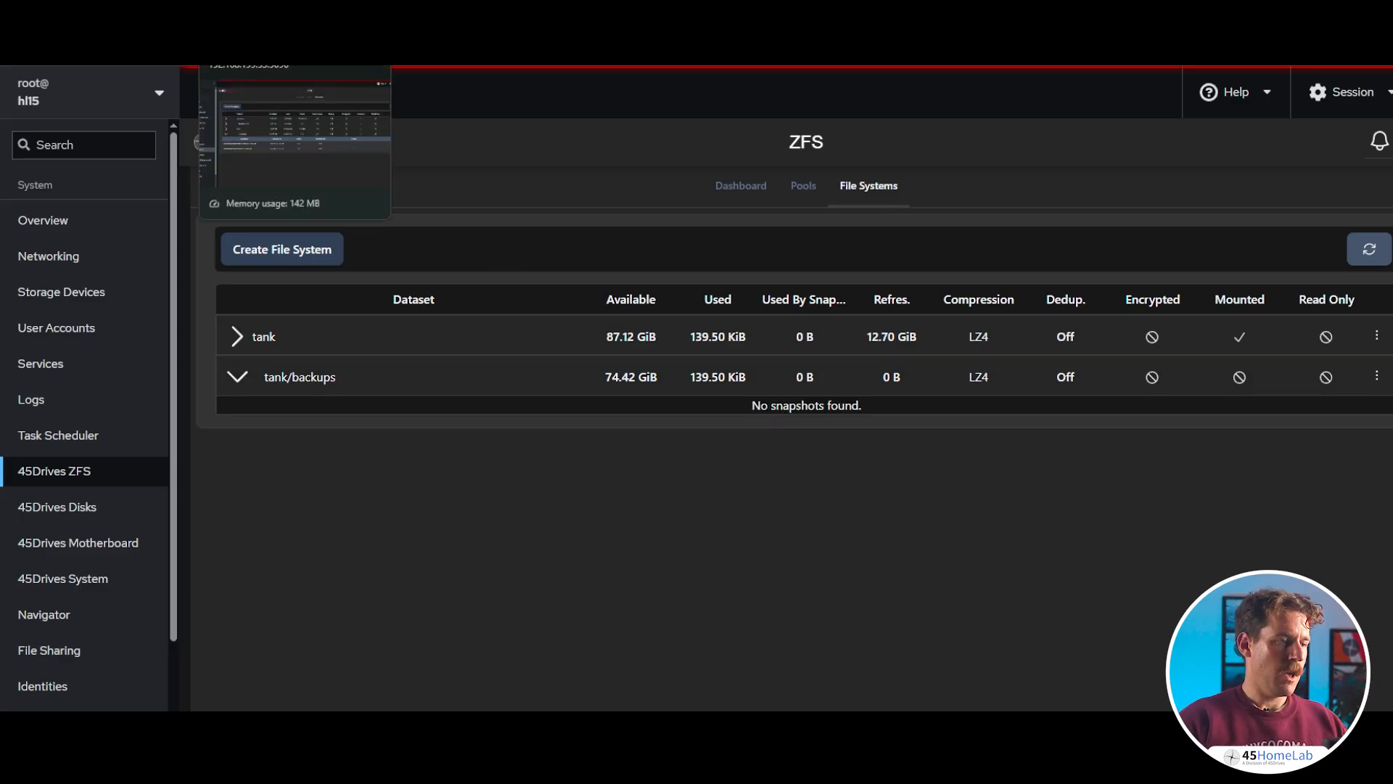
Return to the hl server's browser tab and review the wasabi cloud sync task's details and latest execution log in Task Scheduler
click(269, 23)
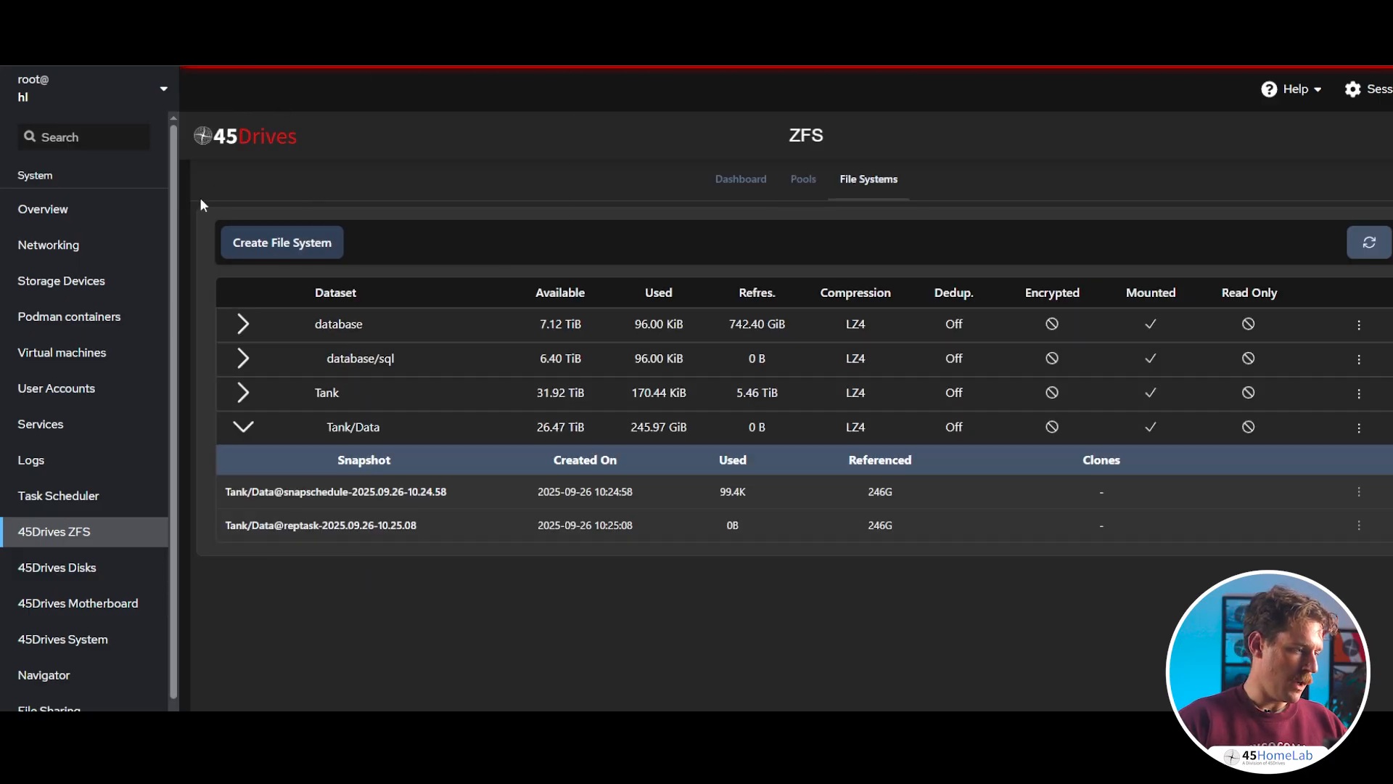
click(80, 499)
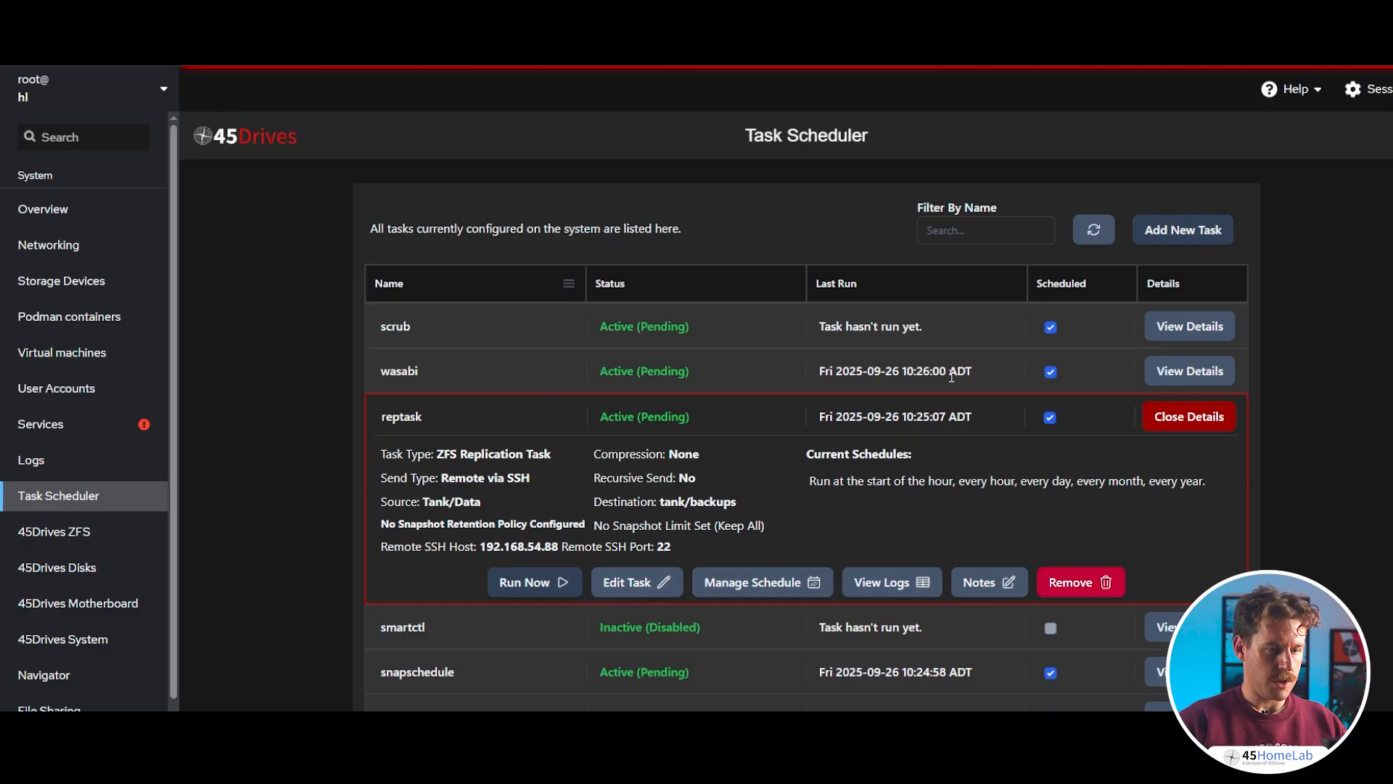
click(1190, 371)
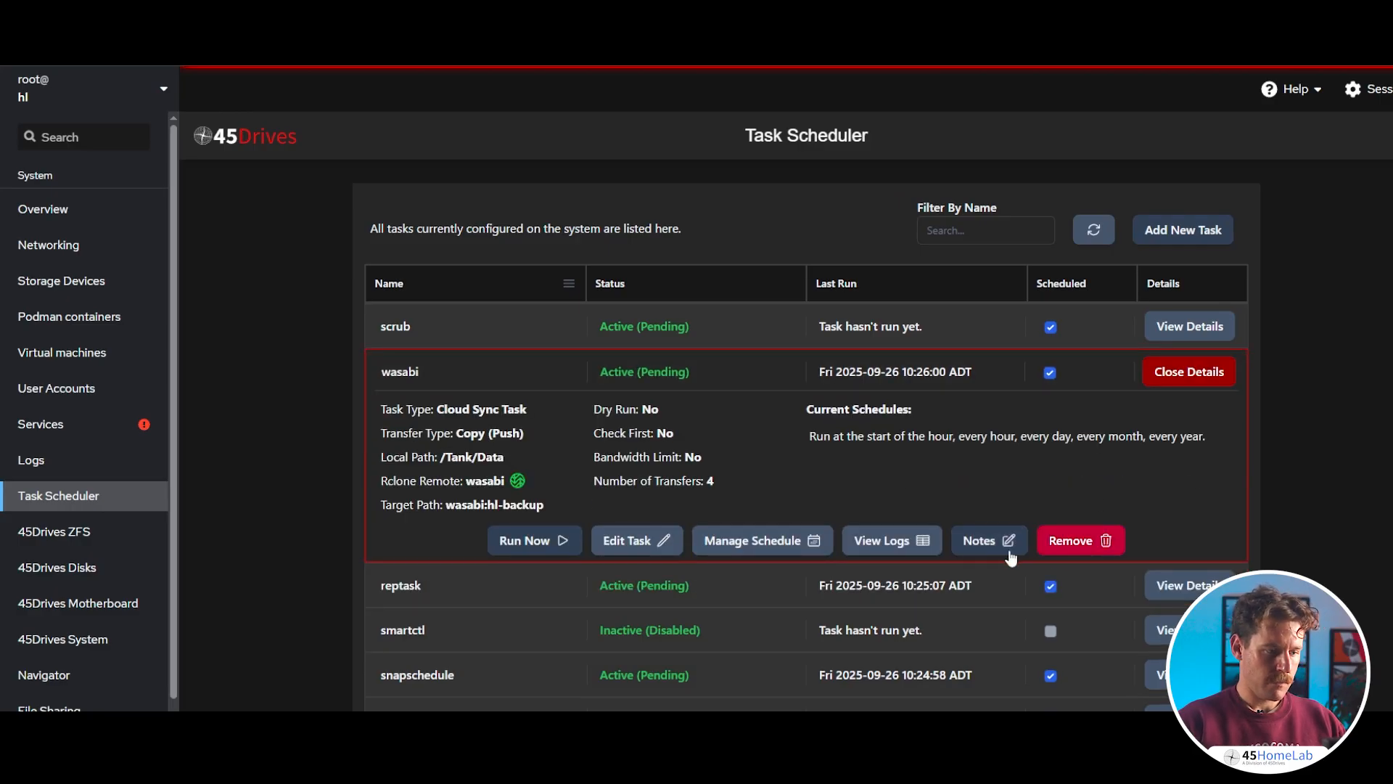
click(872, 538)
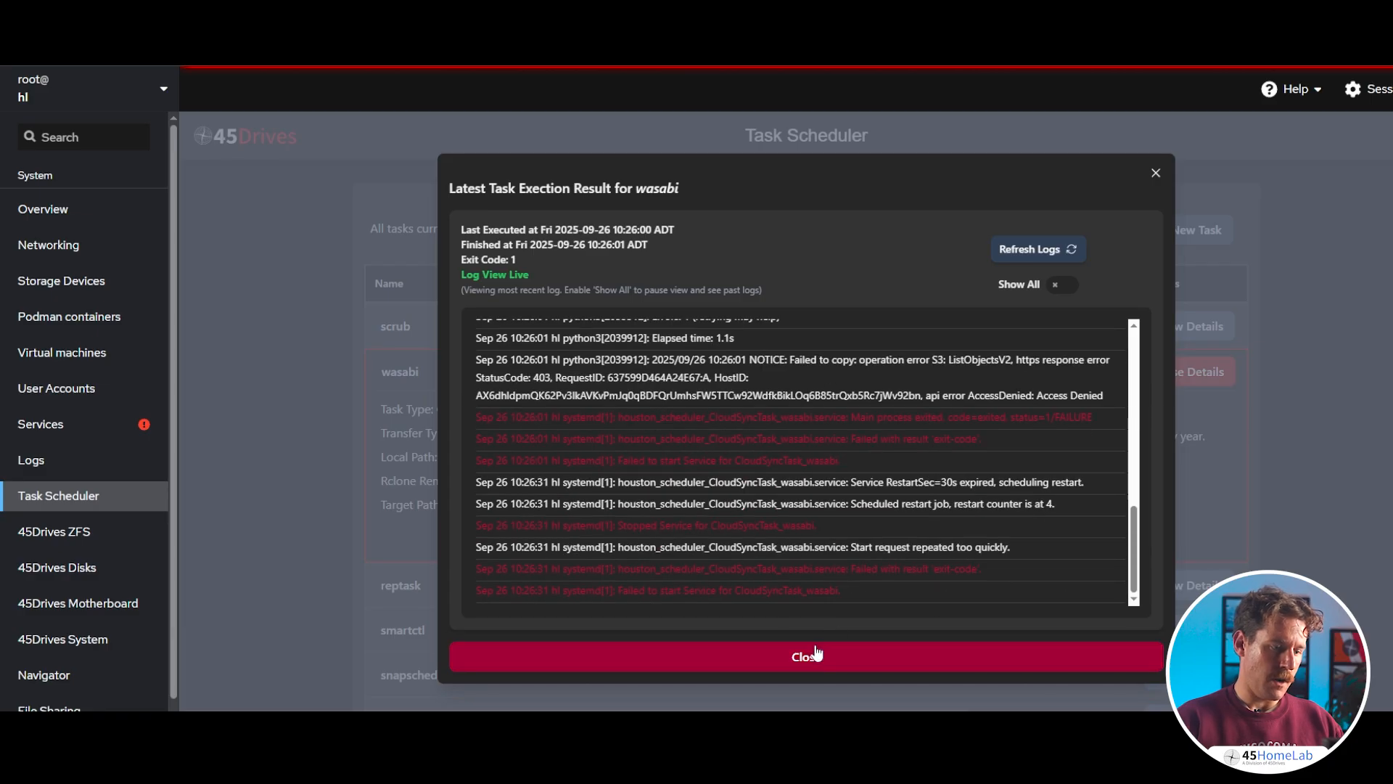
click(814, 649)
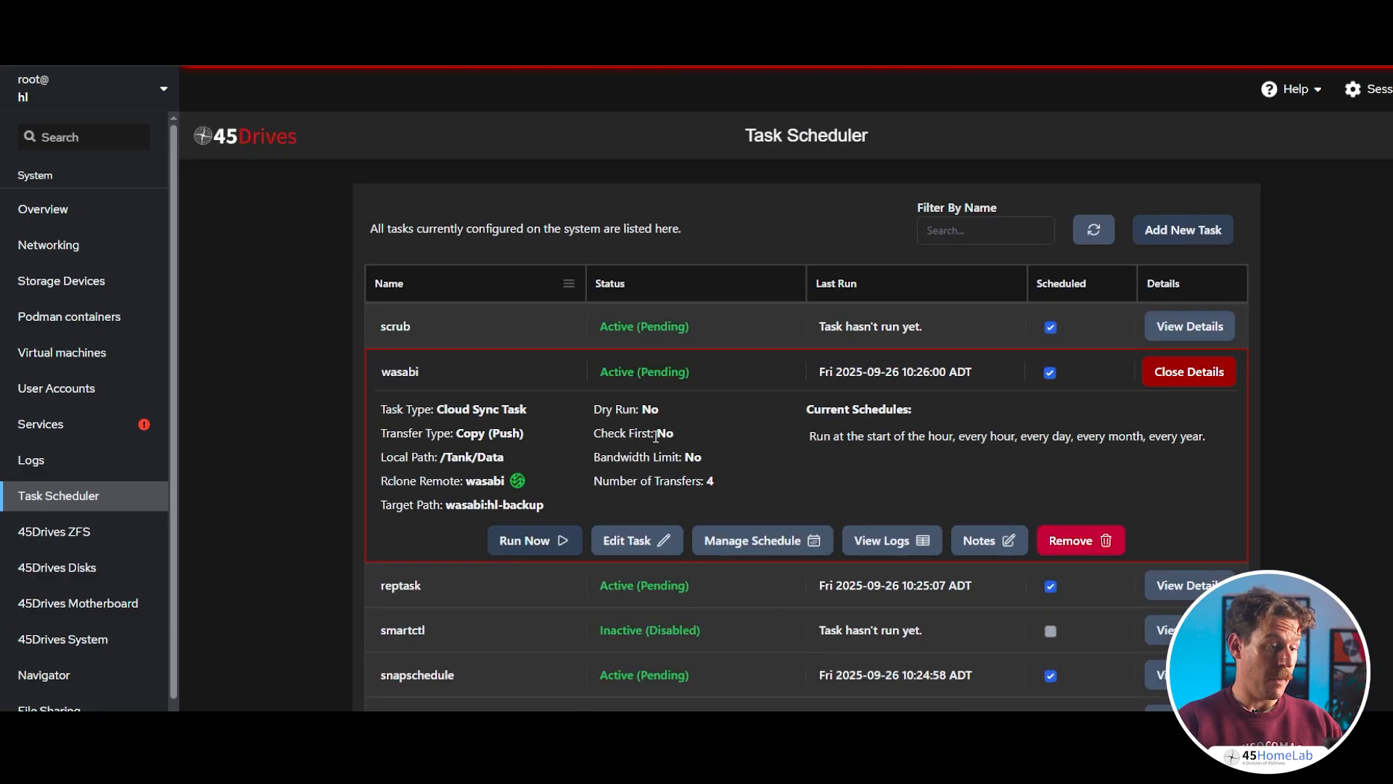
Inspect the houston_scheduler_CloudSyncTask_wasabi service and open the python3 log entry about the failed copy
click(89, 429)
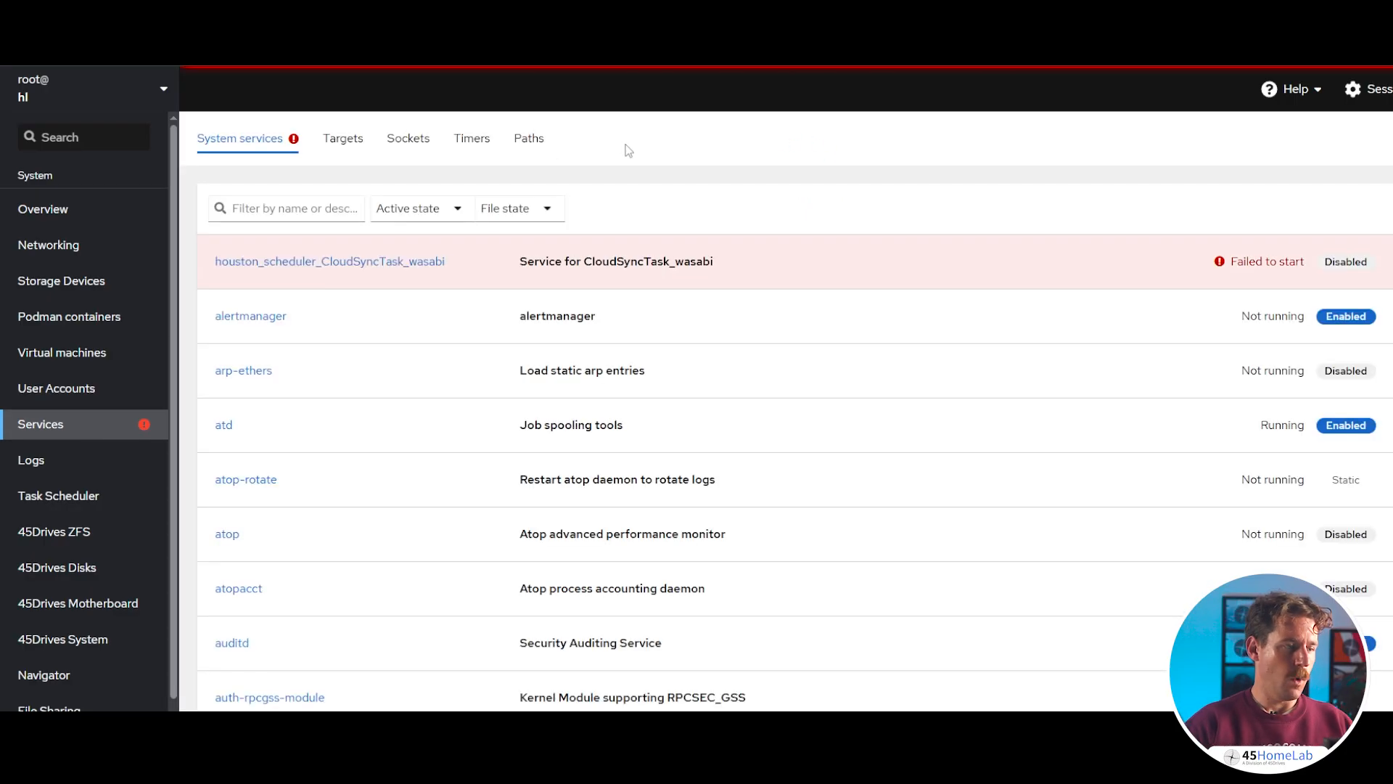
click(432, 263)
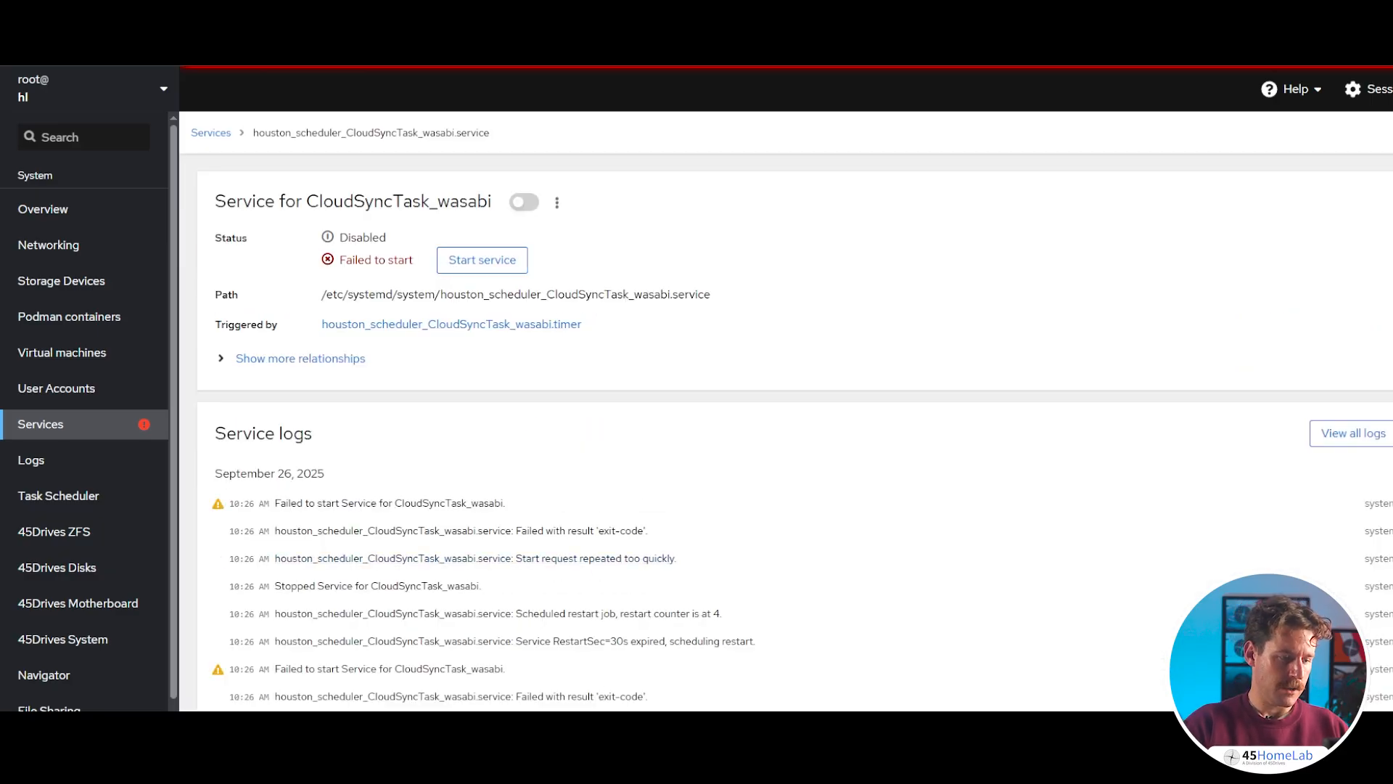
click(465, 559)
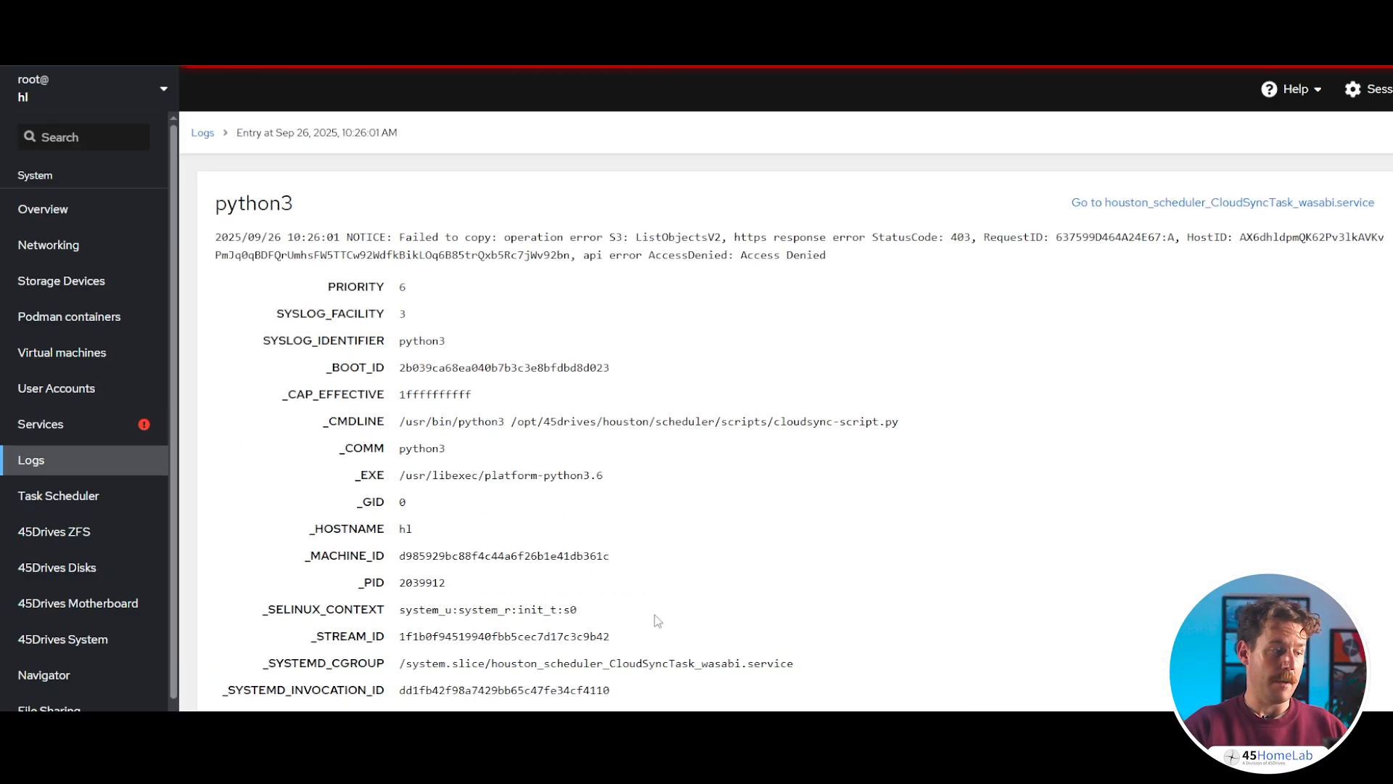